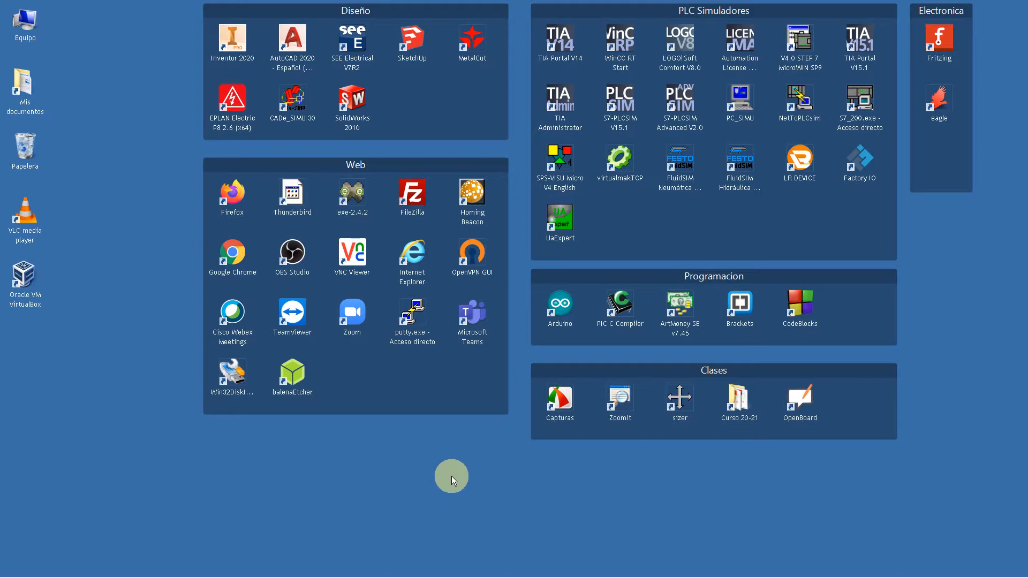
Switch to Firefox and search the web for openvpn.
mouse_move(217, 573)
click(122, 566)
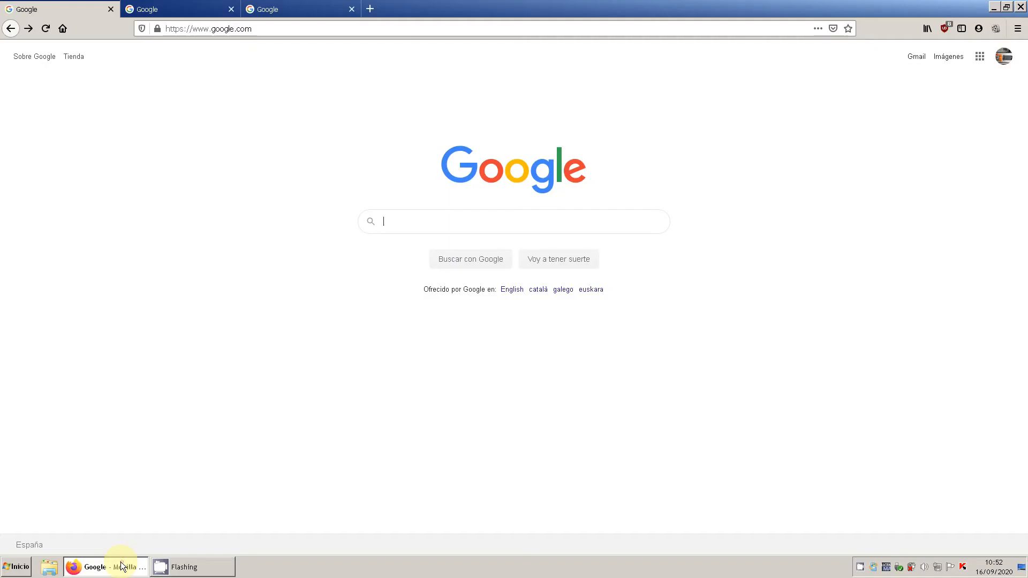
click(304, 32)
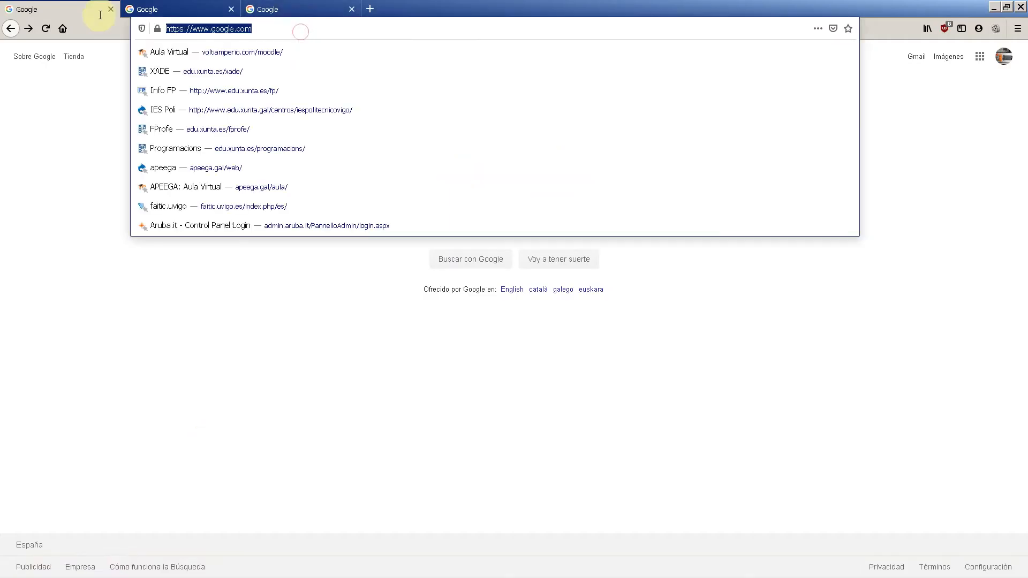
text(www.)
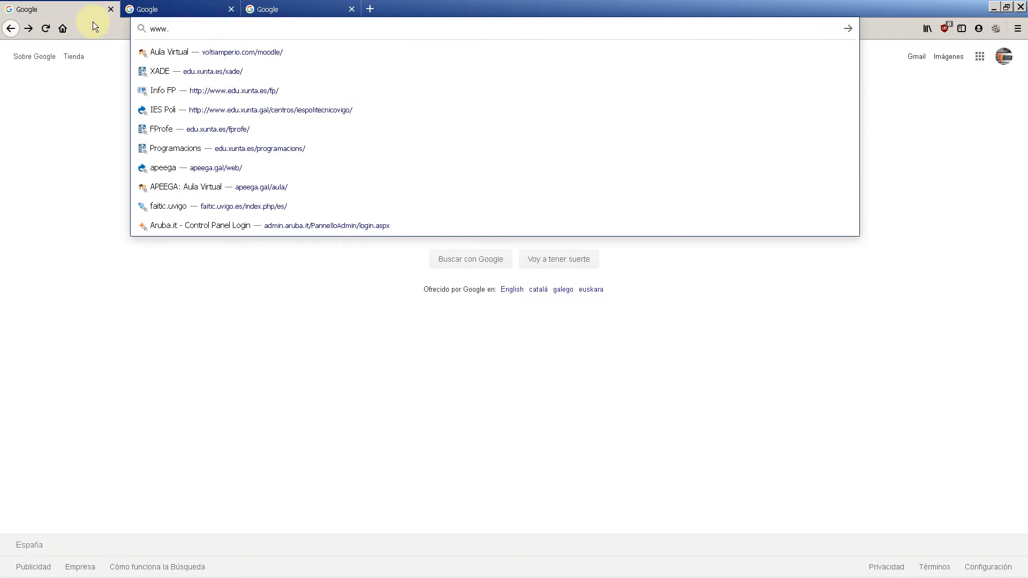
text(openv)
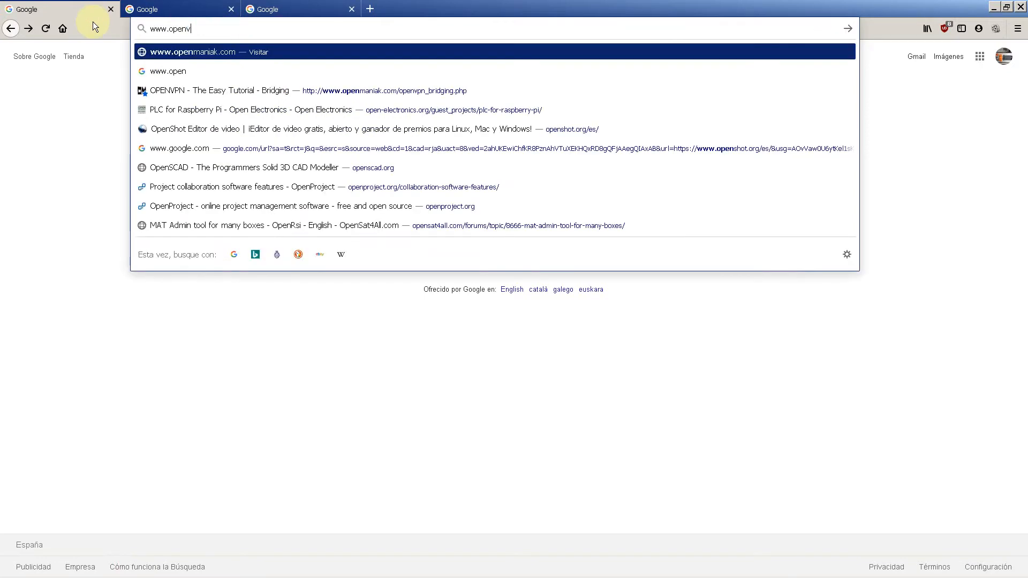
text(pn)
key(Home)
key(Delete)
key(Delete)
key(Delete)
key(Delete)
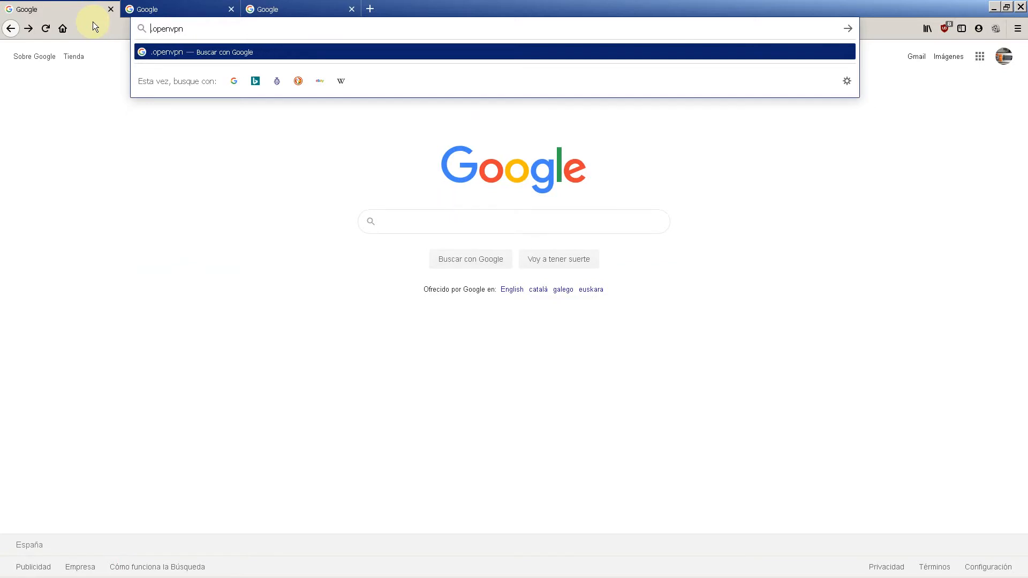
key(Return)
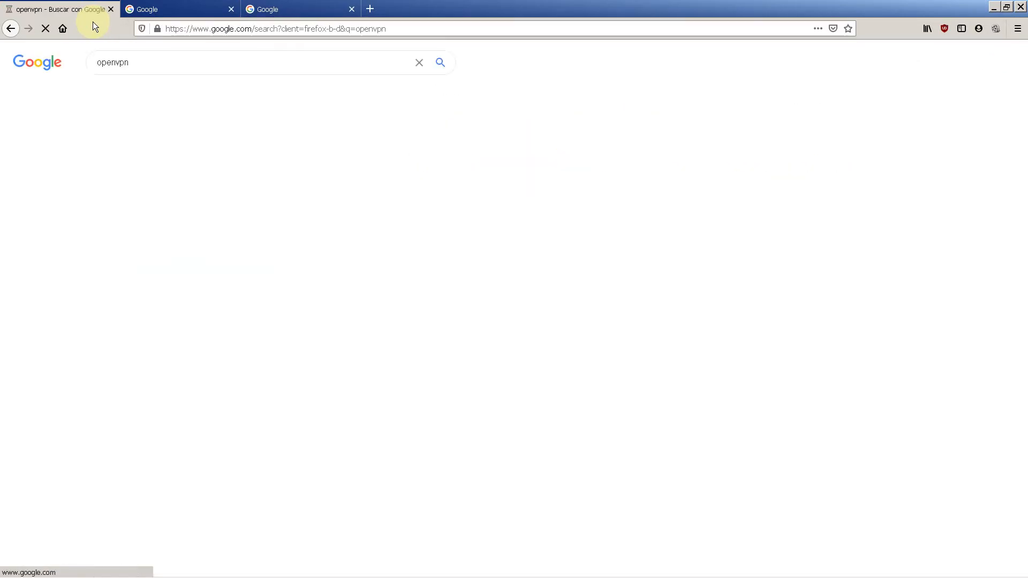
Open OpenVPN's Community Downloads page and save the Windows 64-bit installer OpenVPN-2.5-beta4-I601-amd64.msi in the Descargas folder.
click(137, 254)
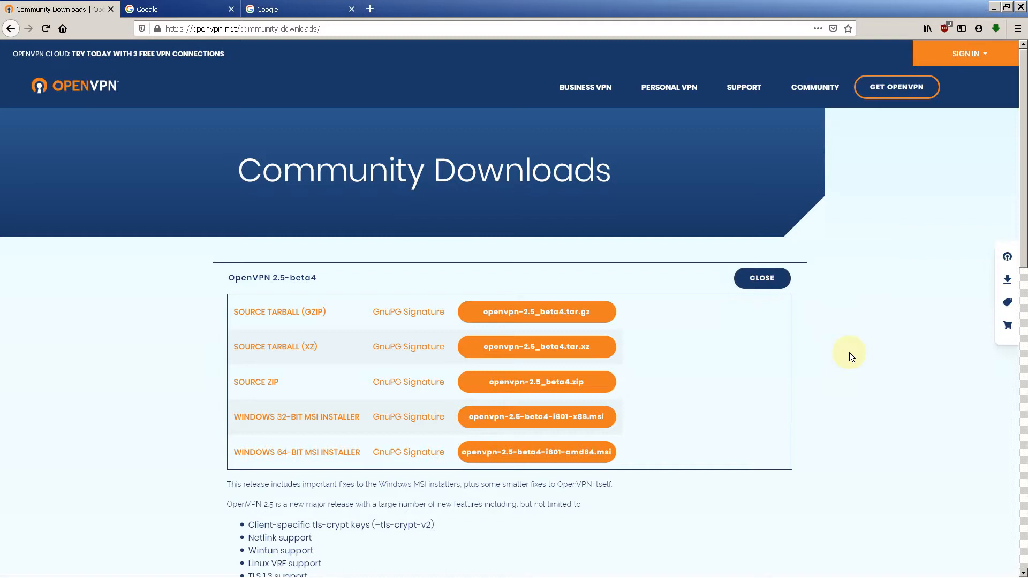
scroll(848, 352, down, 1)
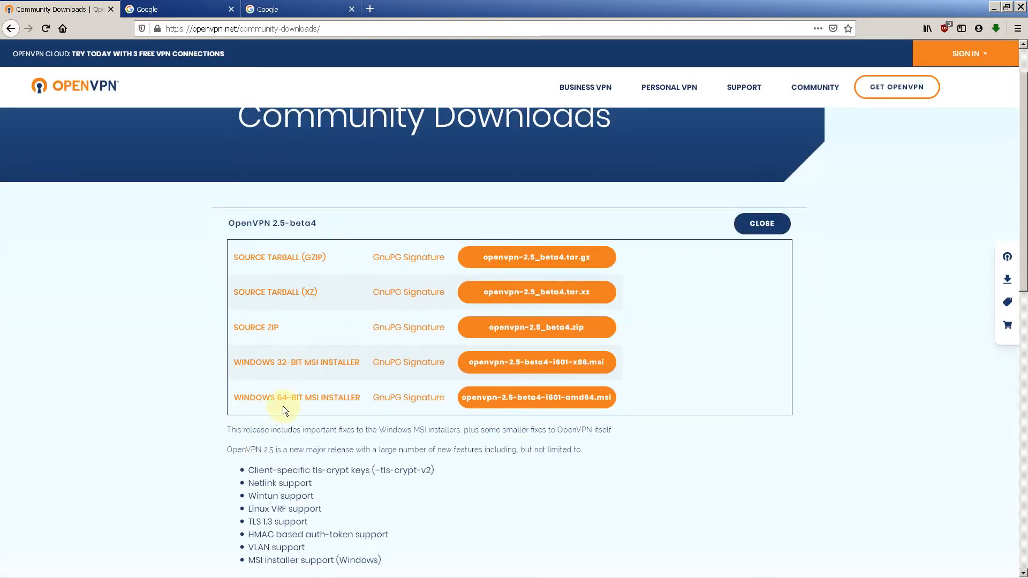
click(540, 397)
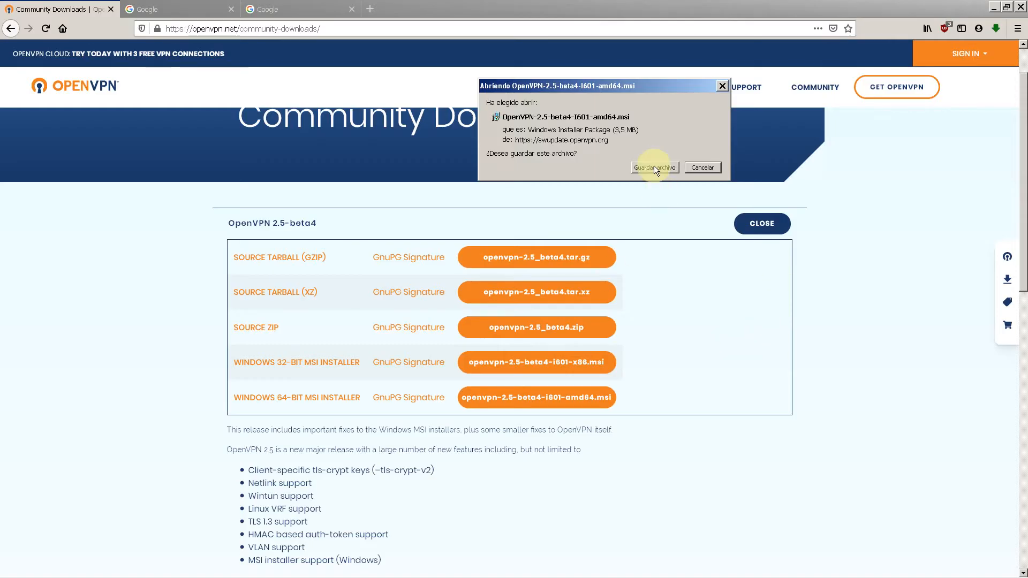
click(653, 167)
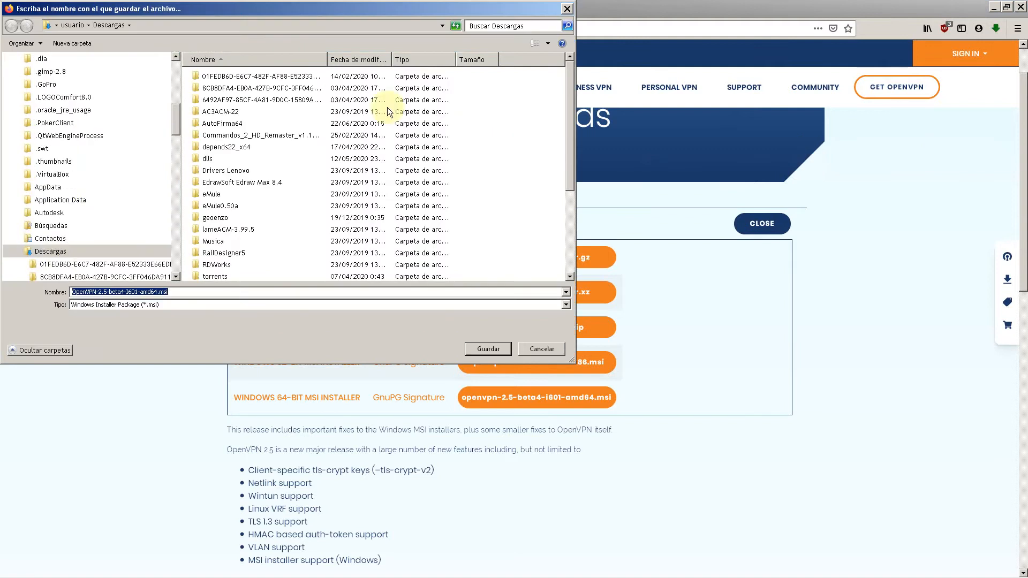
click(498, 346)
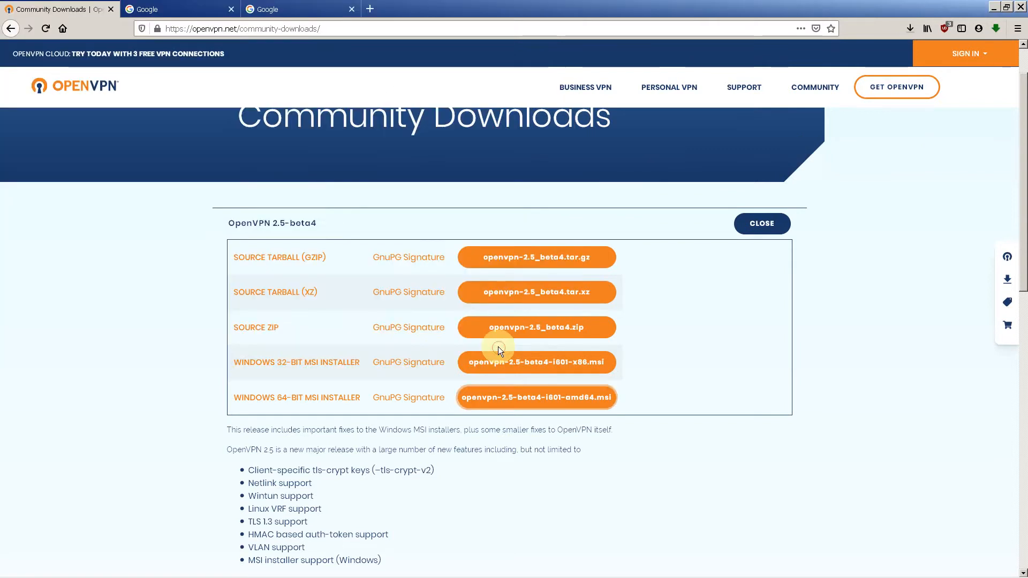
Run the downloaded OpenVPN-2.5-beta4-I601-amd64.msi from its folder and start the installation.
click(909, 31)
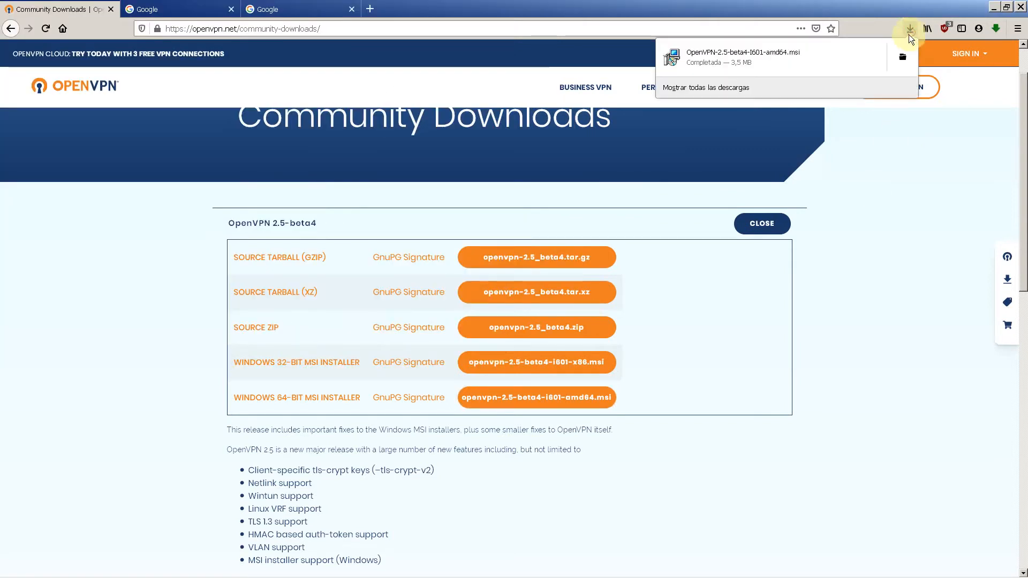
click(902, 57)
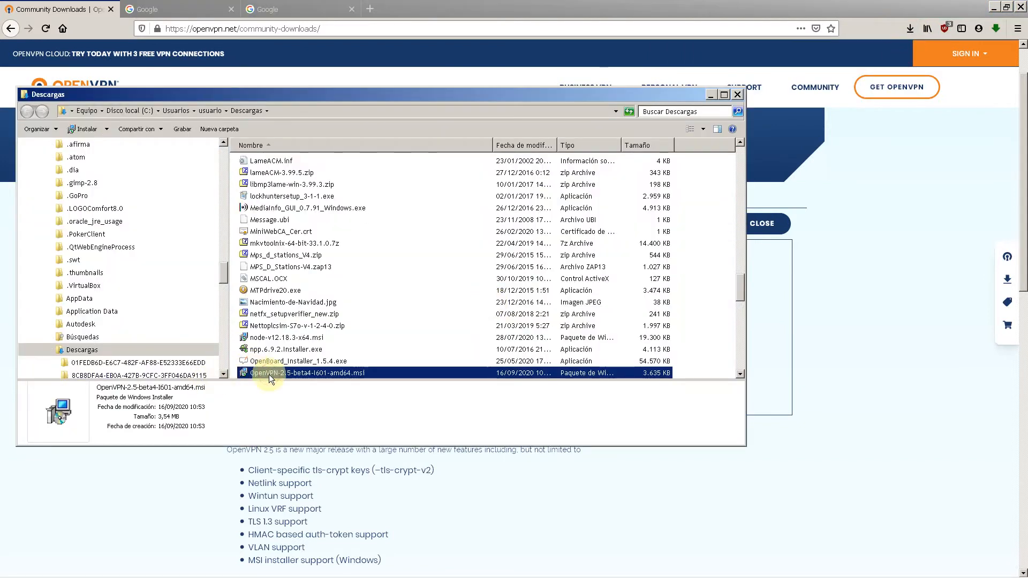
double_click(269, 374)
click(547, 303)
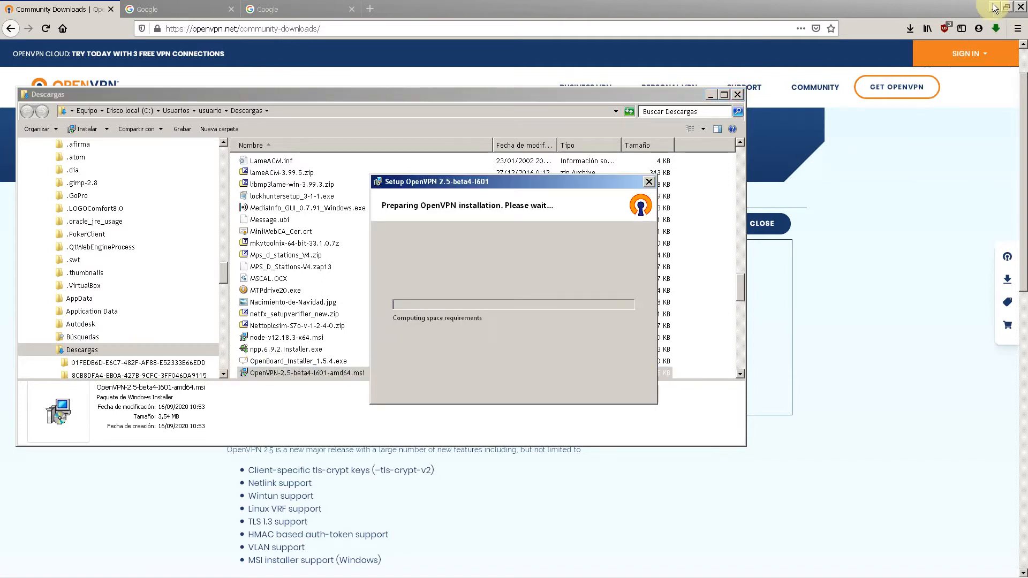
click(522, 299)
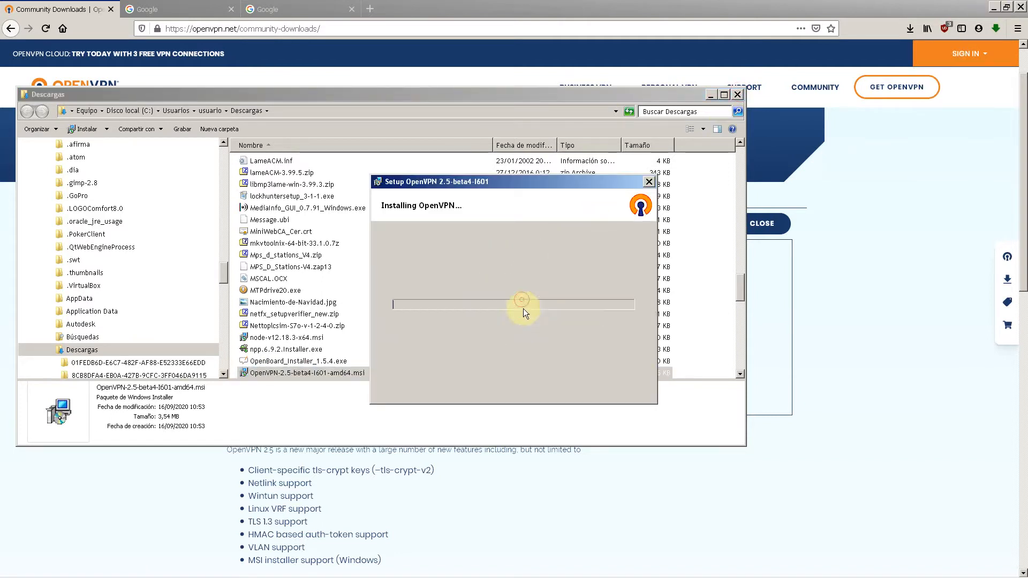
Clear the open windows from the desktop, allow the WireGuard and TAP-Windows drivers to install, and close the OpenVPN setup.
click(993, 7)
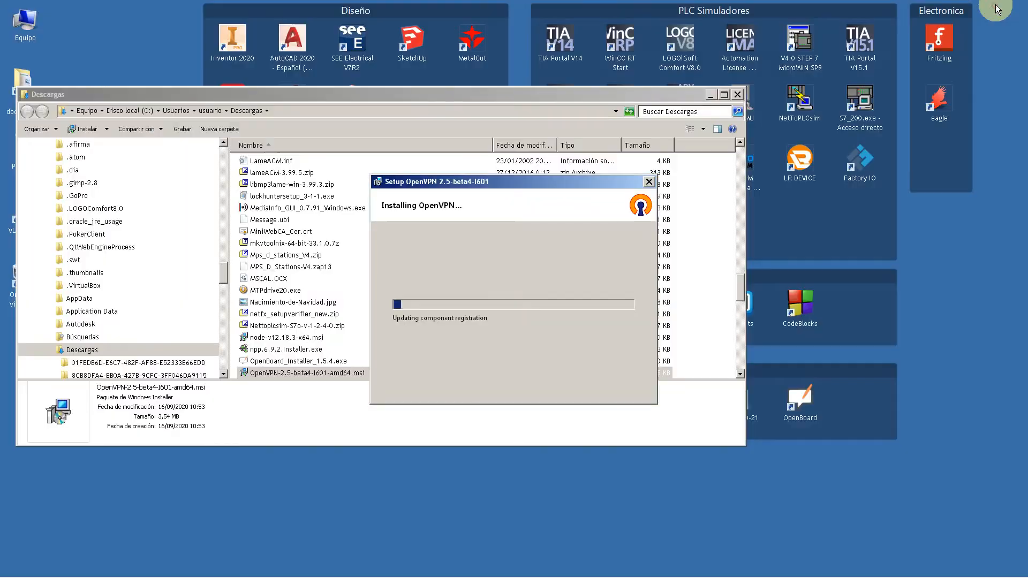
click(710, 95)
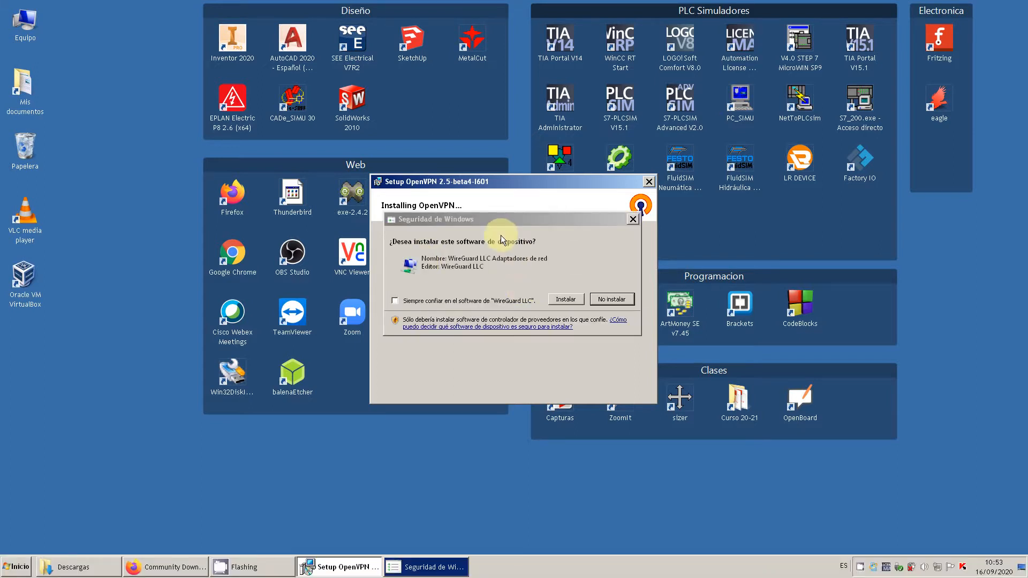
click(565, 299)
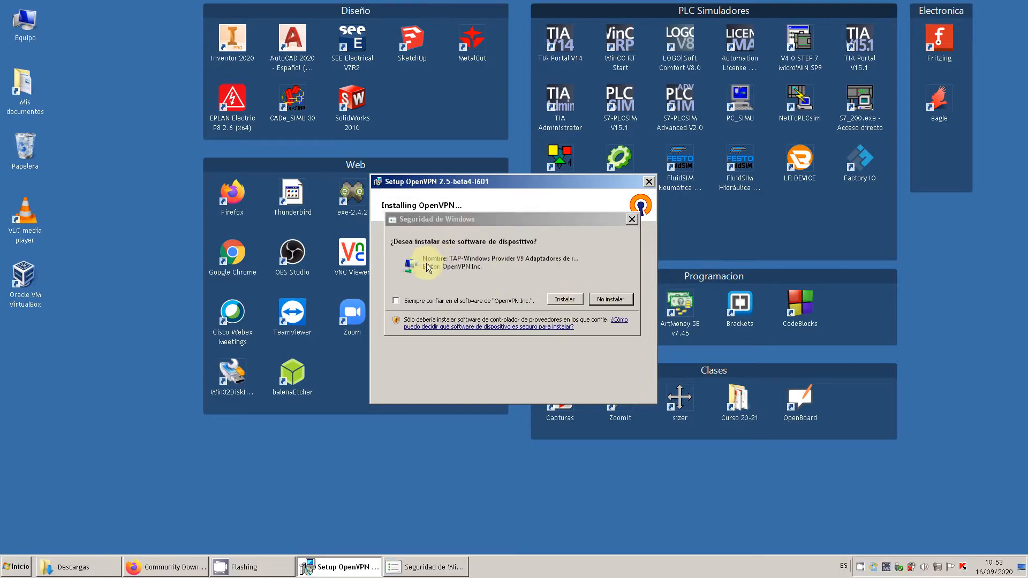
click(565, 299)
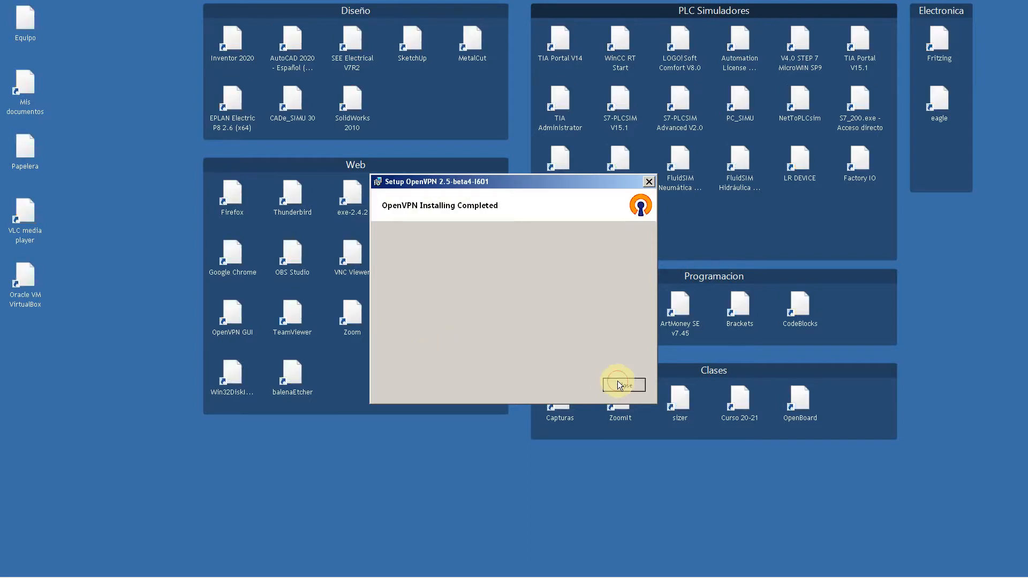
click(617, 381)
Exit the OpenVPN GUI that is running in the notification area.
mouse_move(620, 576)
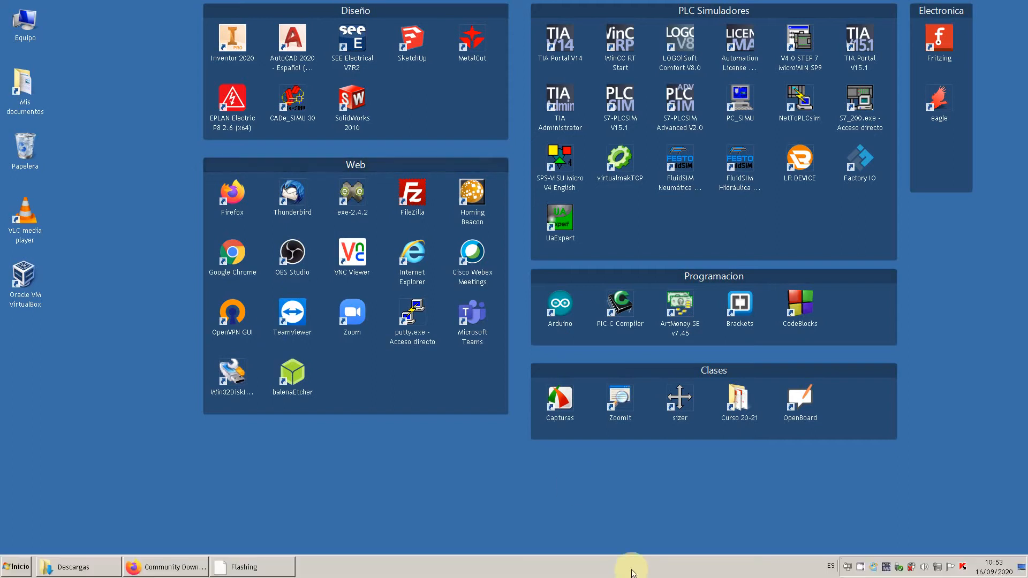
right_click(848, 567)
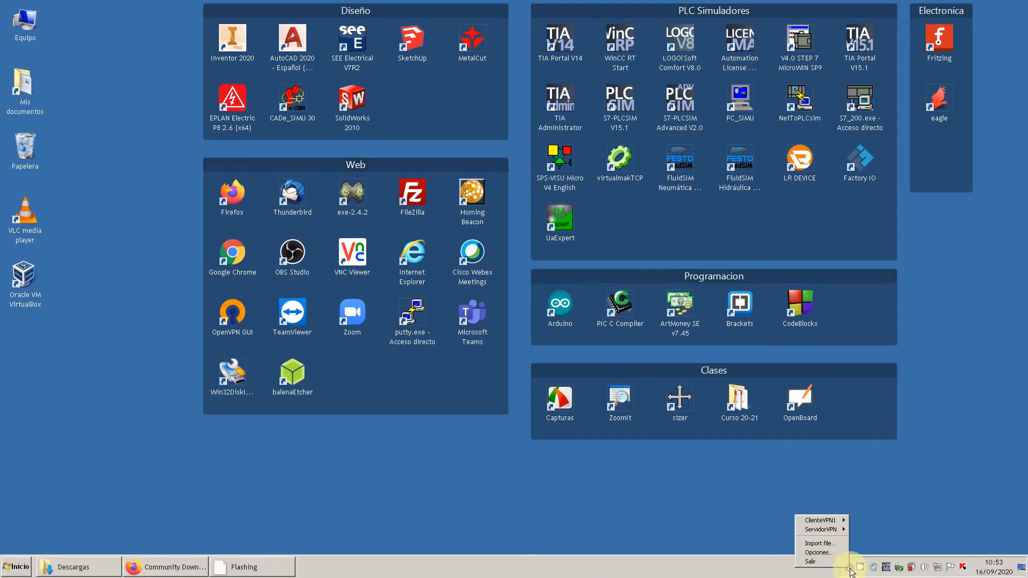
click(833, 563)
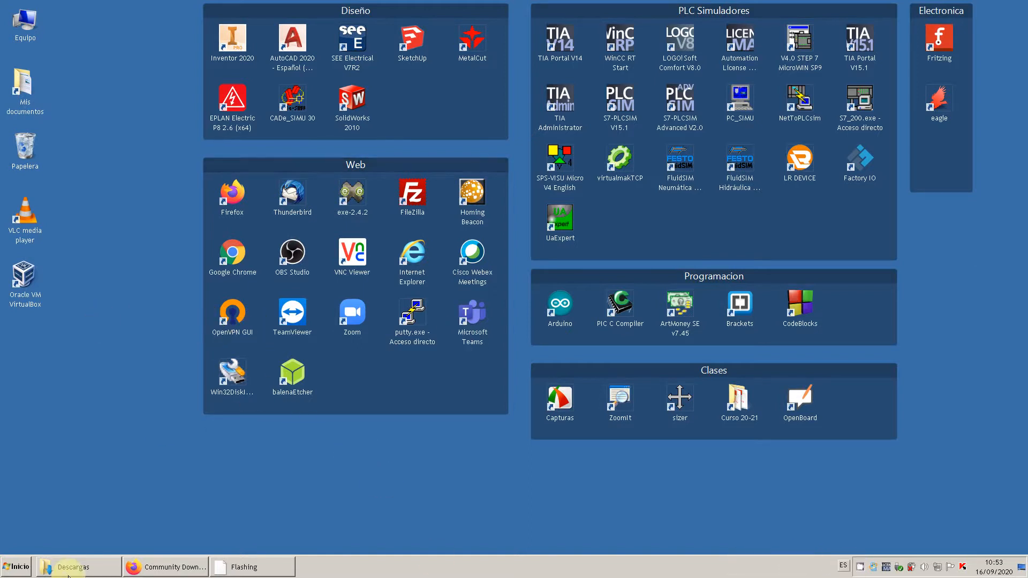
Open the computer's network adapter connections through Control Panel and check the local area connection and the OpenVPN Wintun adapter.
click(12, 567)
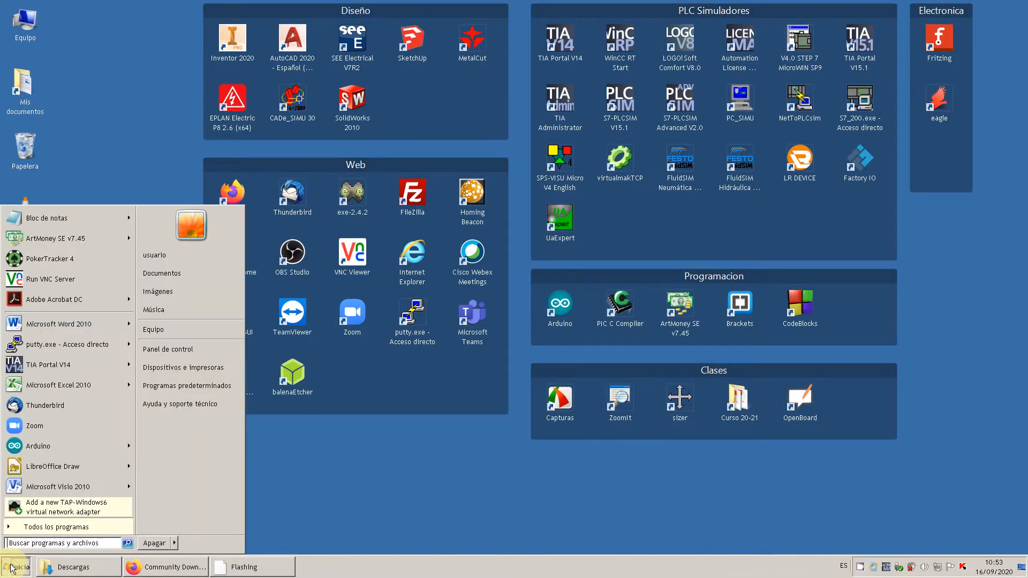
click(186, 351)
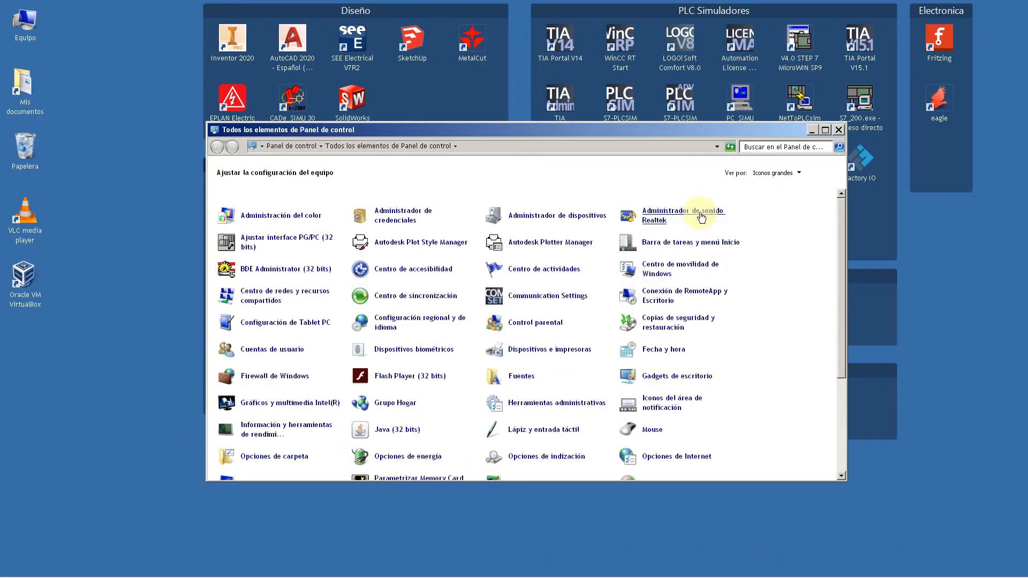
scroll(737, 303, down, 3)
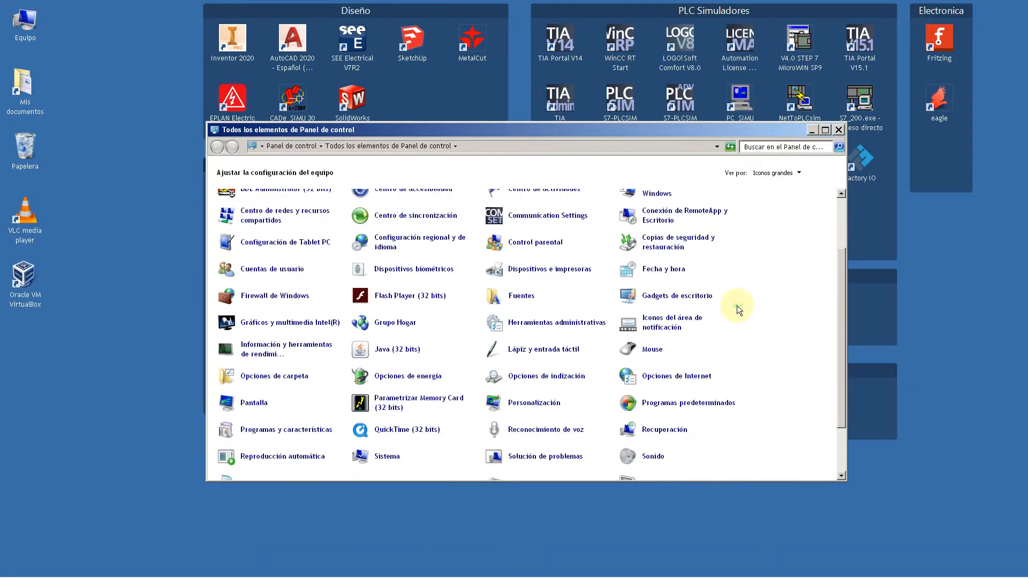
scroll(679, 375, down, 2)
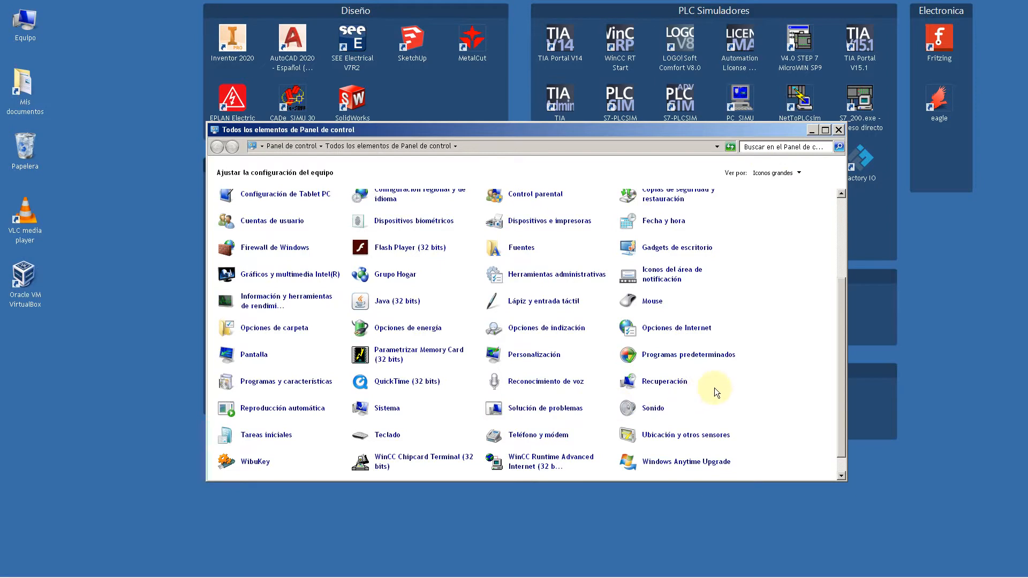
scroll(705, 382, up, 5)
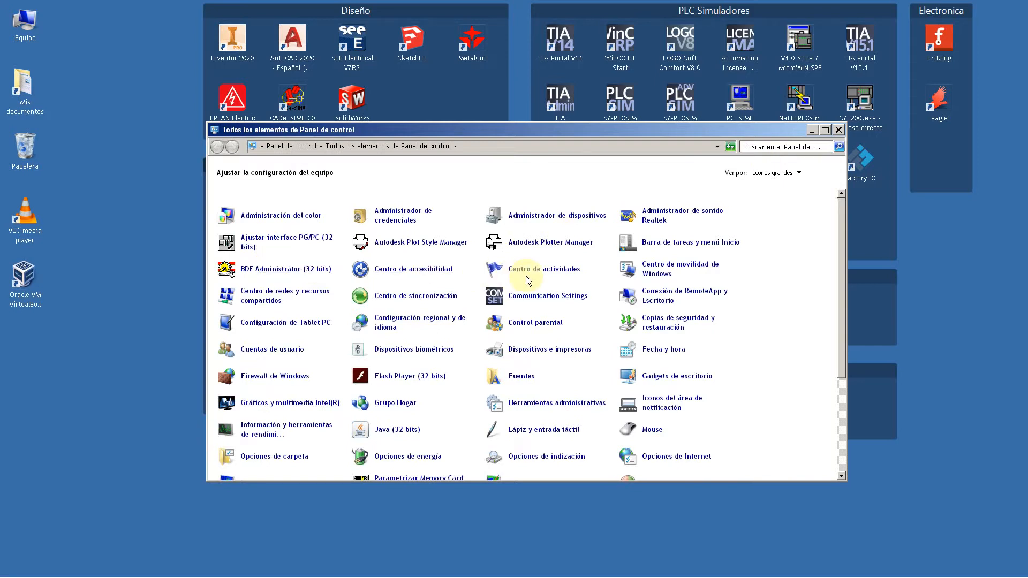
click(259, 294)
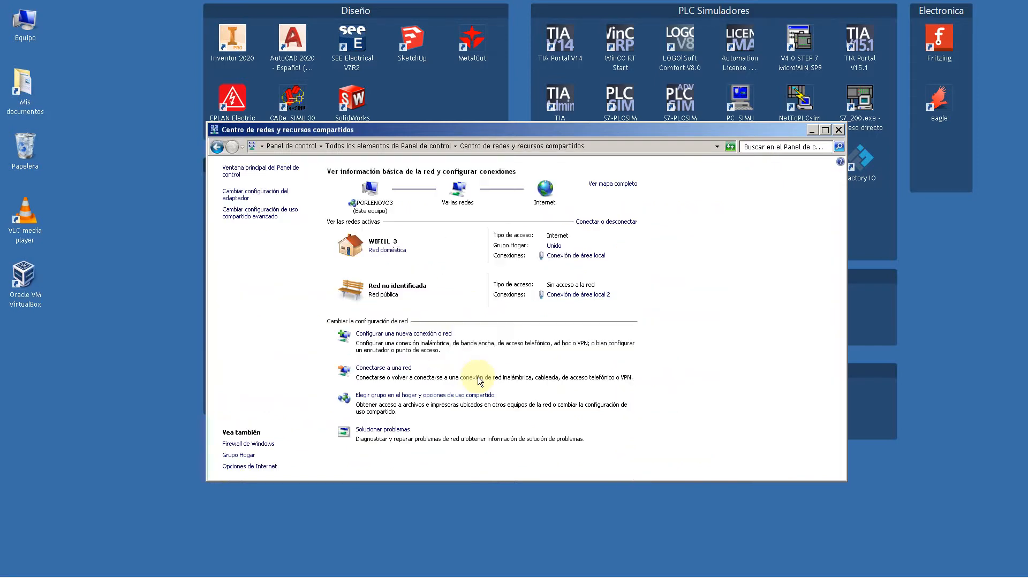
click(242, 194)
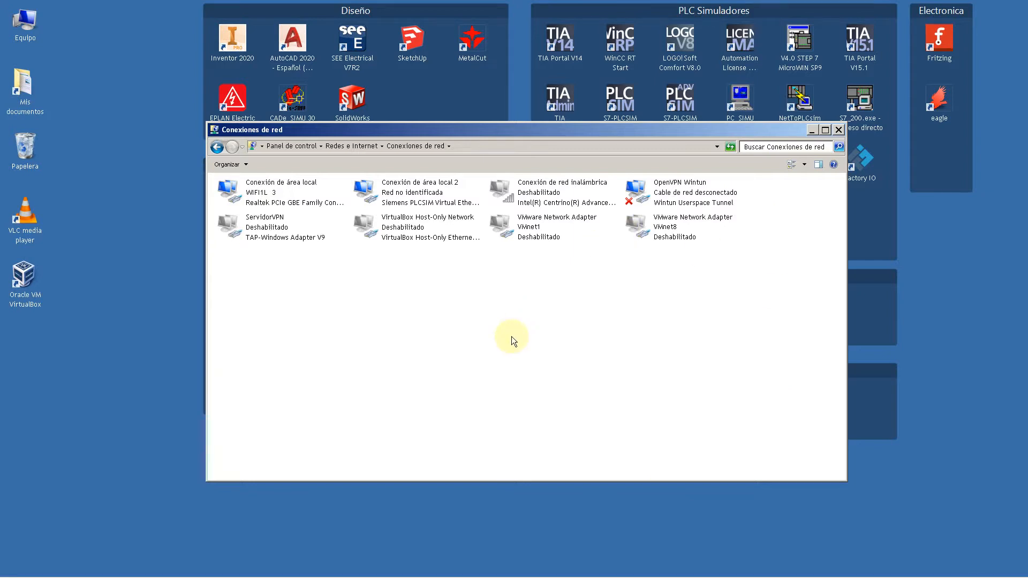
click(278, 201)
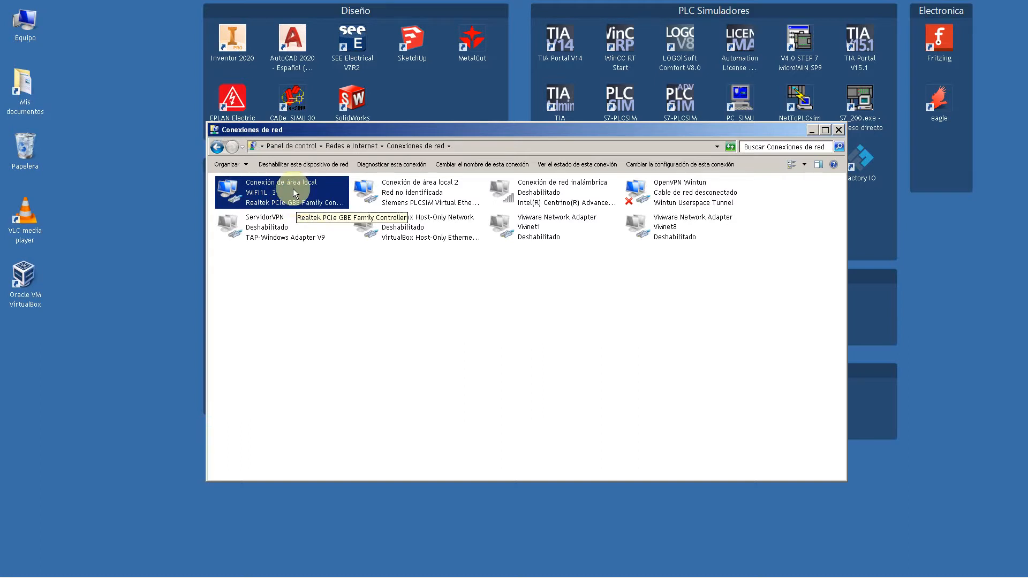
click(668, 199)
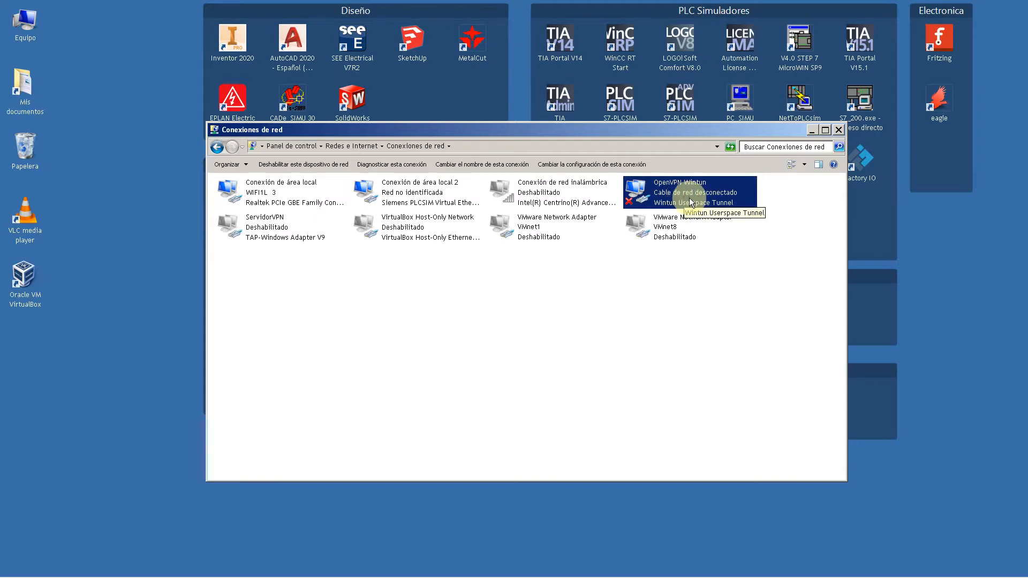
click(602, 293)
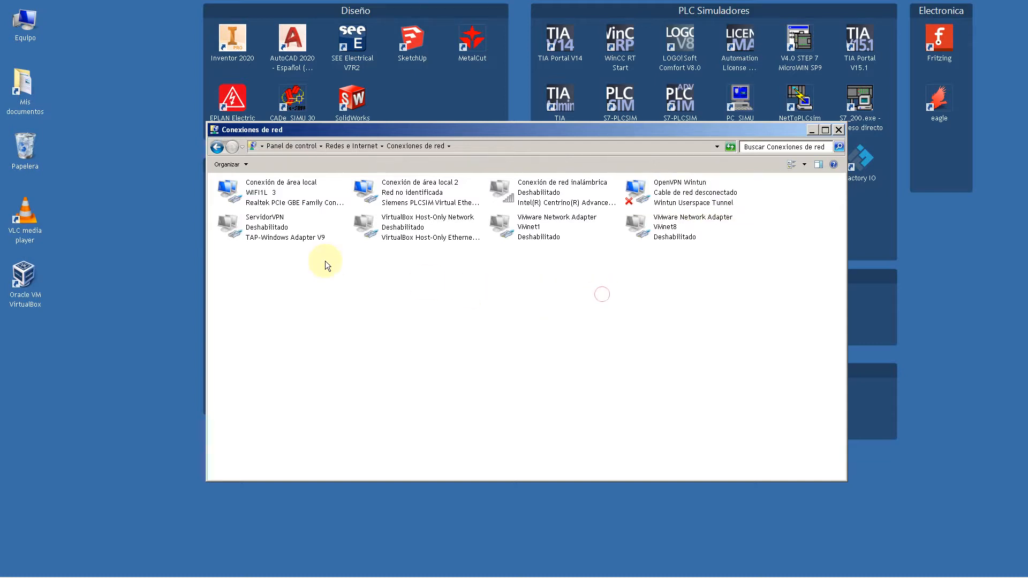
Rename the TAP-Windows Adapter V9 network connection as ServidorVPN.
click(276, 224)
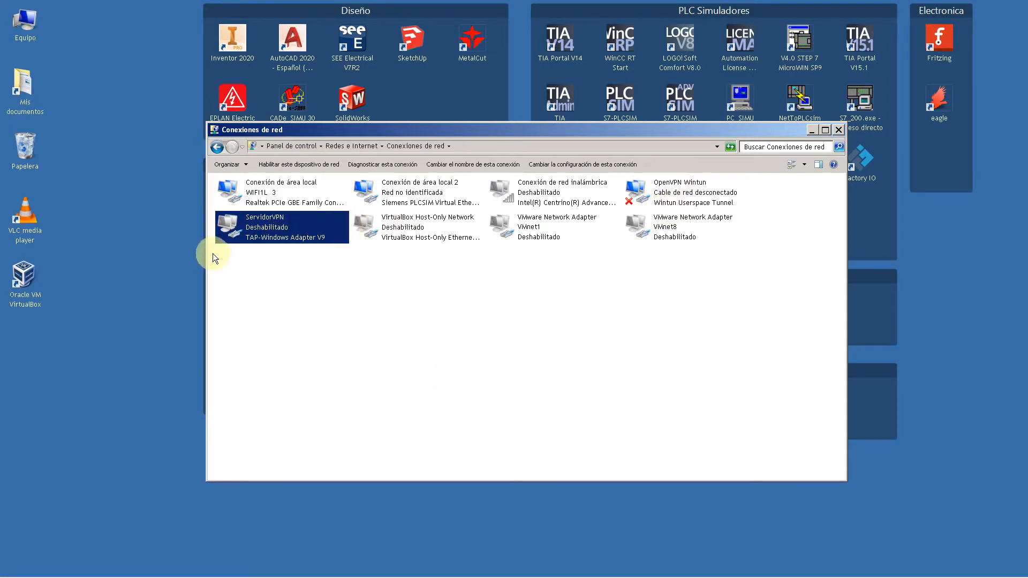
right_click(284, 228)
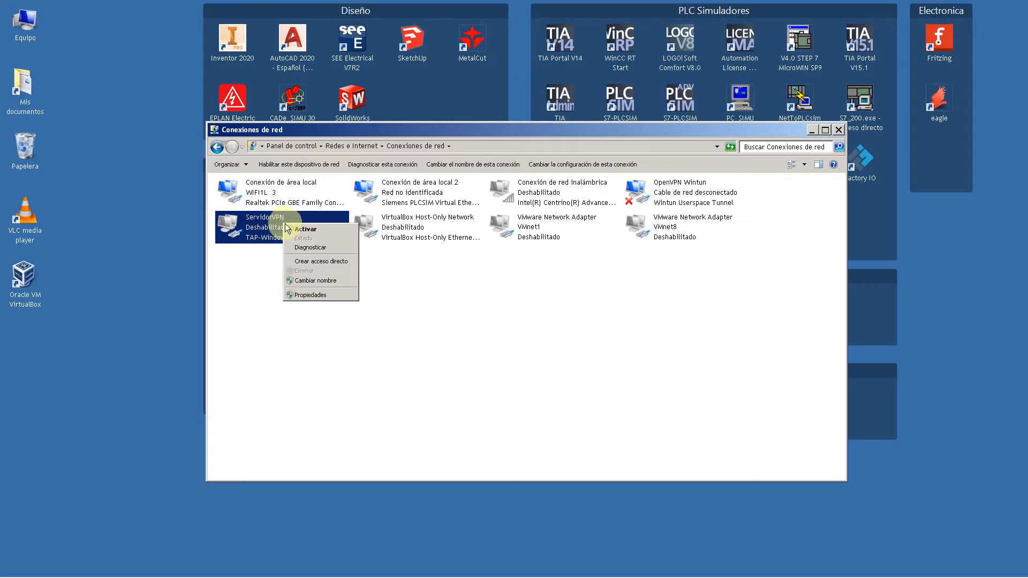
click(315, 278)
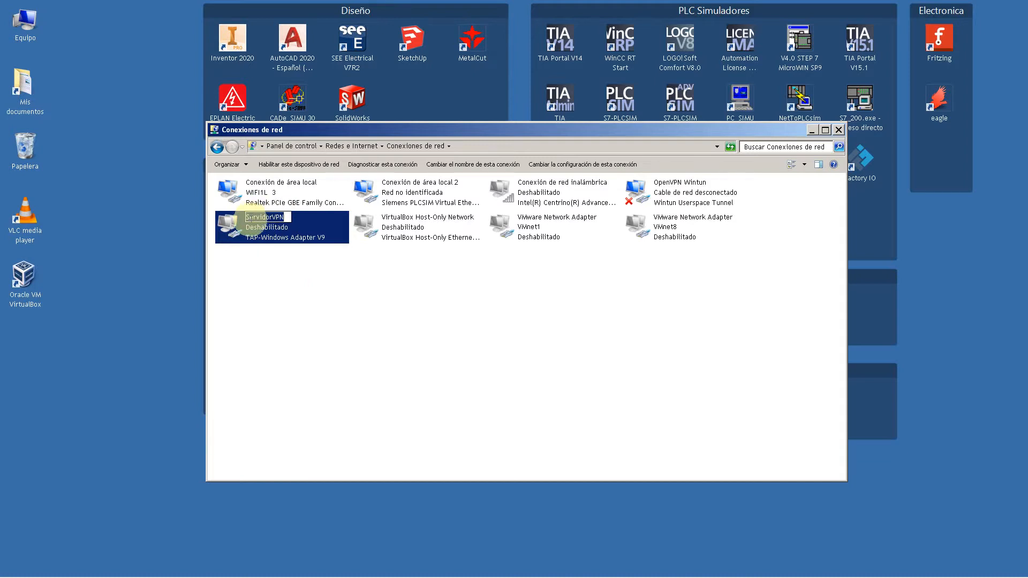
click(287, 218)
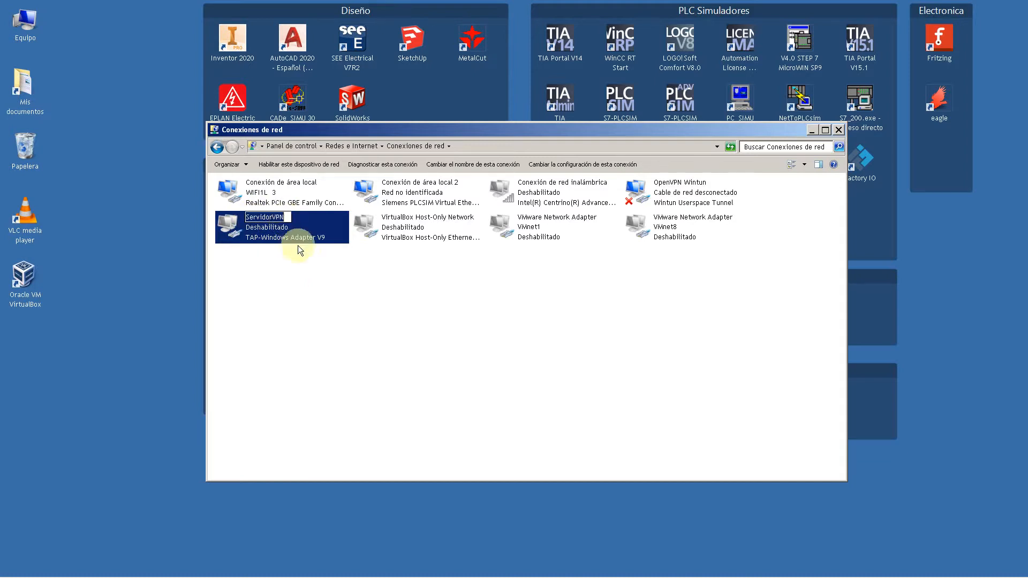
text(dlsfjksl)
key(Return)
key(F2)
text(ServidorVPN)
key(Return)
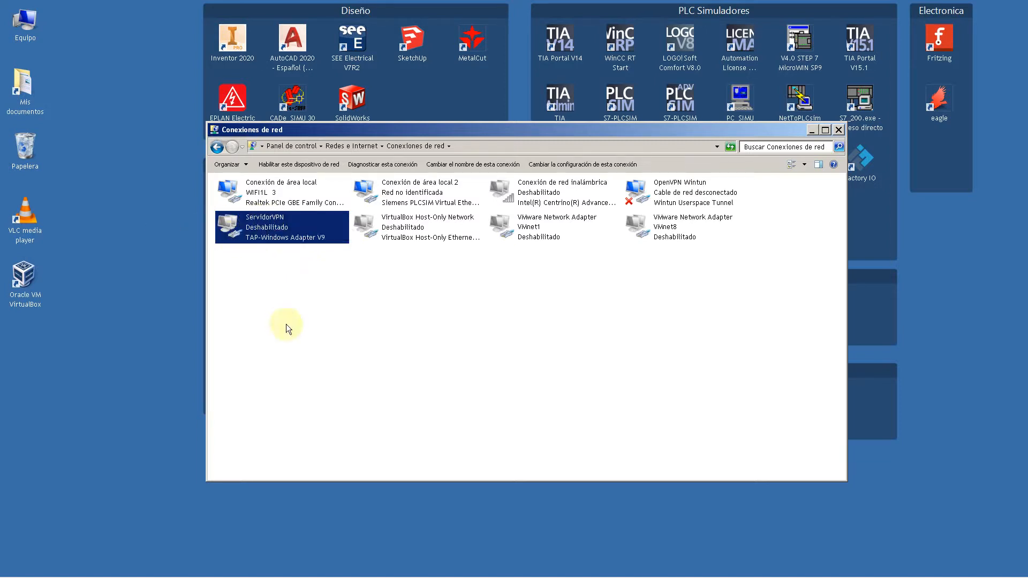
Close the network connections window, switch to Firefox and close the OpenVPN Community Downloads page.
click(839, 130)
click(160, 566)
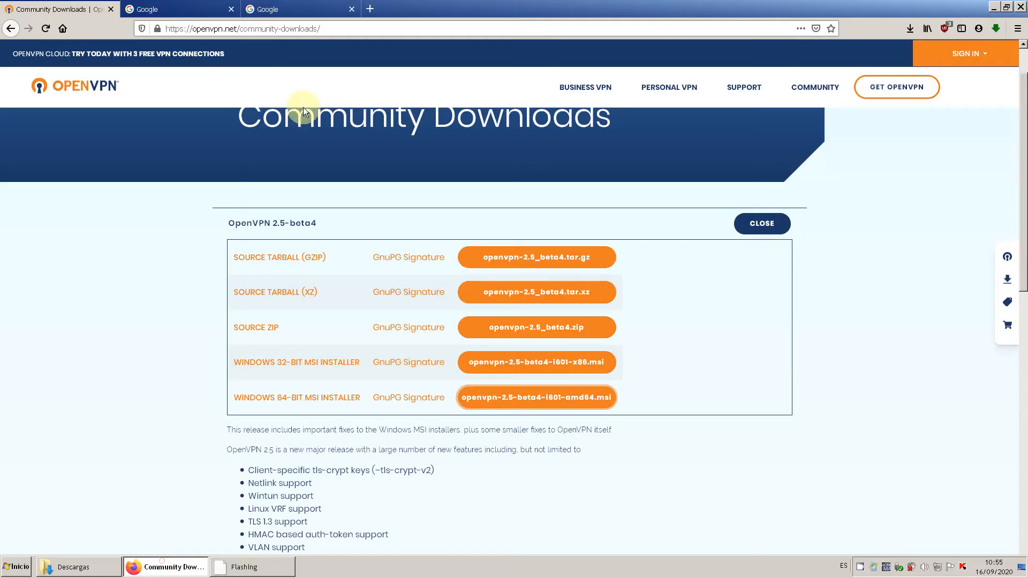
click(111, 10)
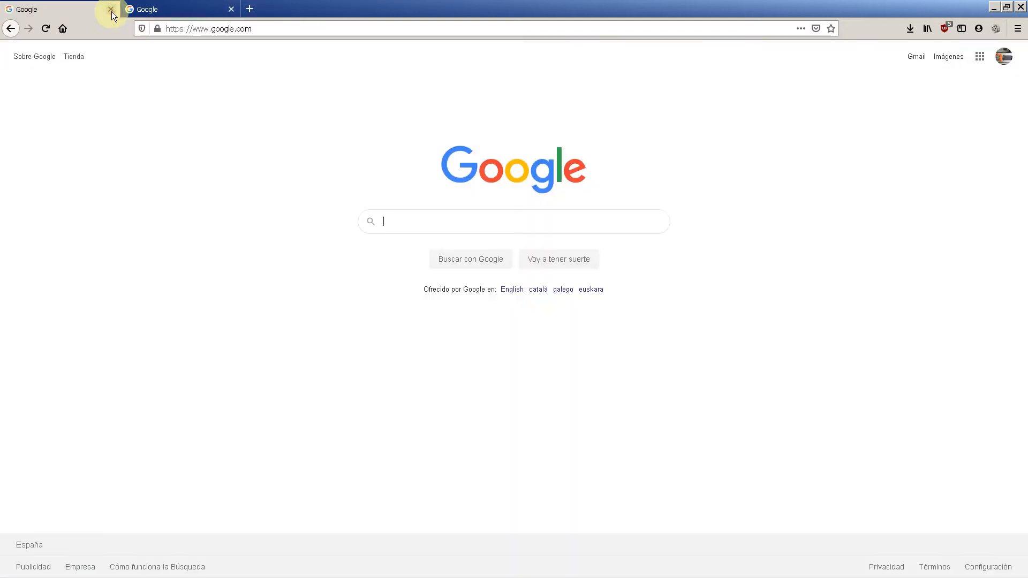
click(274, 22)
text(www.voltiamperio.com/)
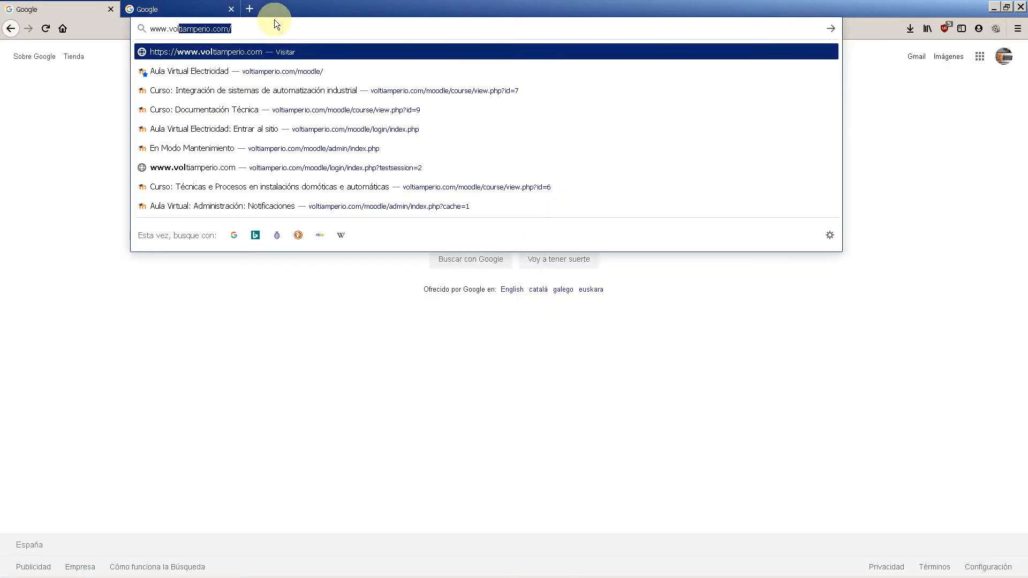
key(Down)
key(Up)
key(Return)
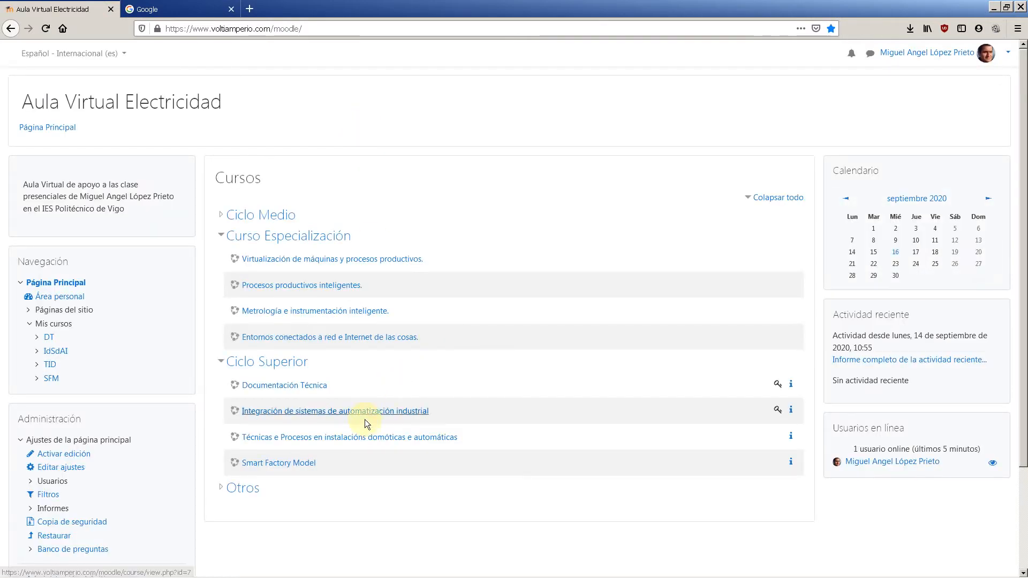
click(310, 411)
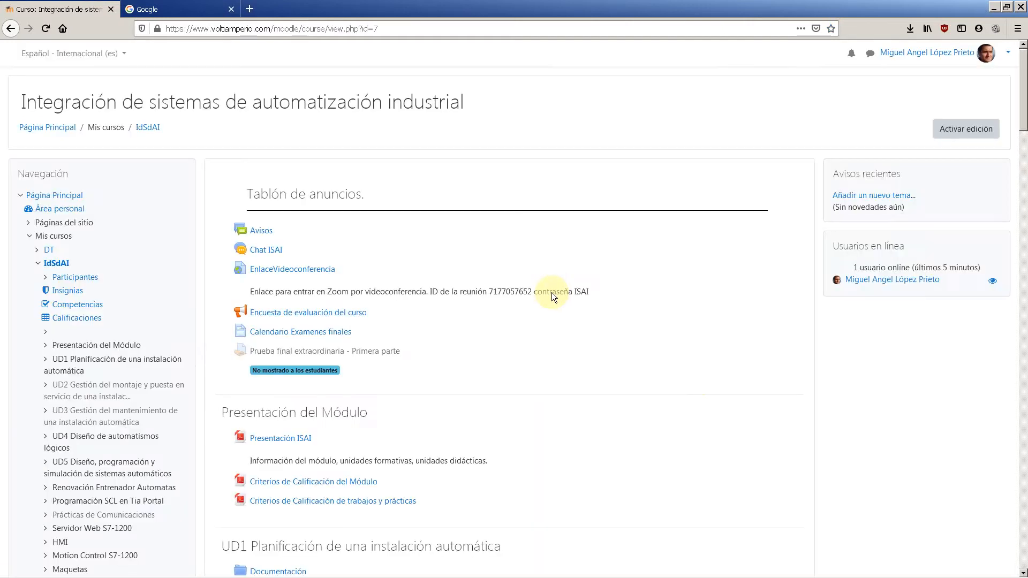
Download "Configuración Cliente VPN" from the course's resources section and save the zip file in the root of drive E:.
scroll(705, 393, down, 1)
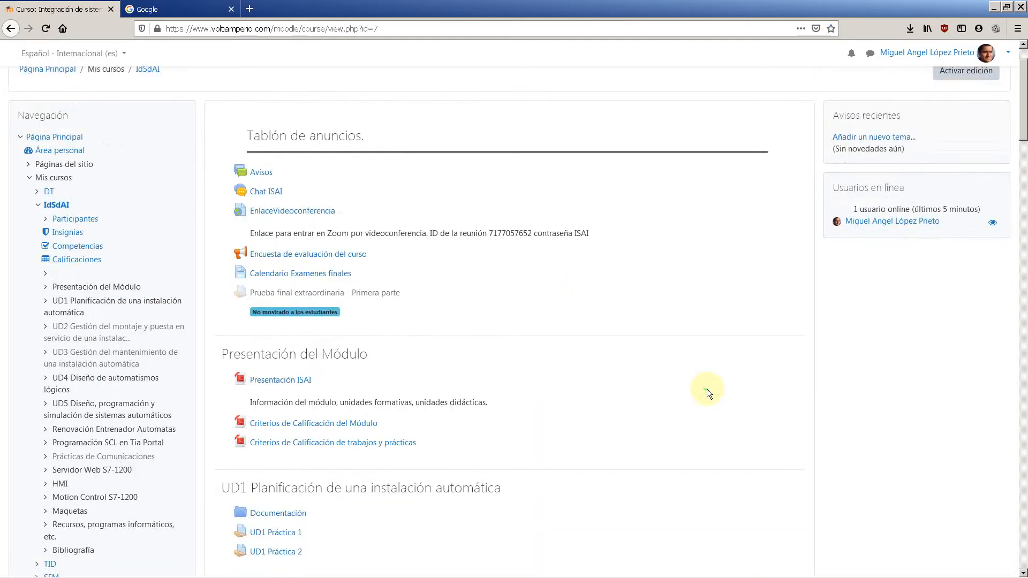
scroll(706, 388, down, 11)
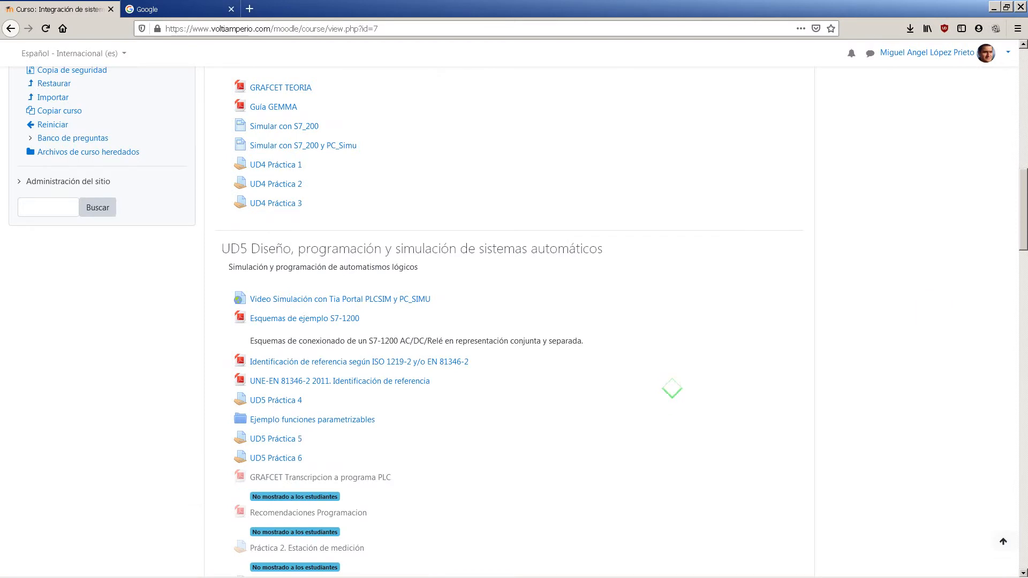
drag(1023, 195, 1023, 522)
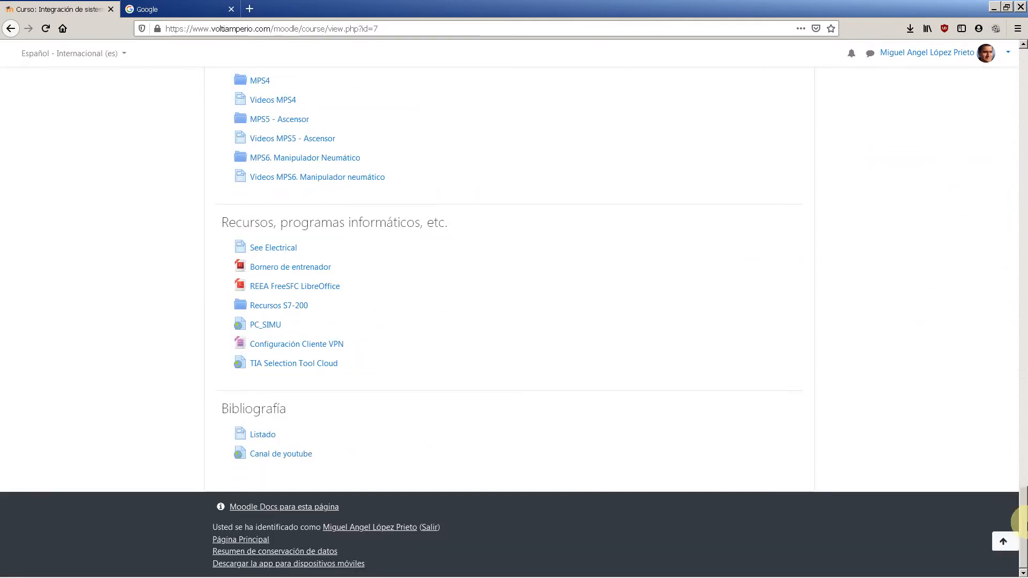
click(276, 347)
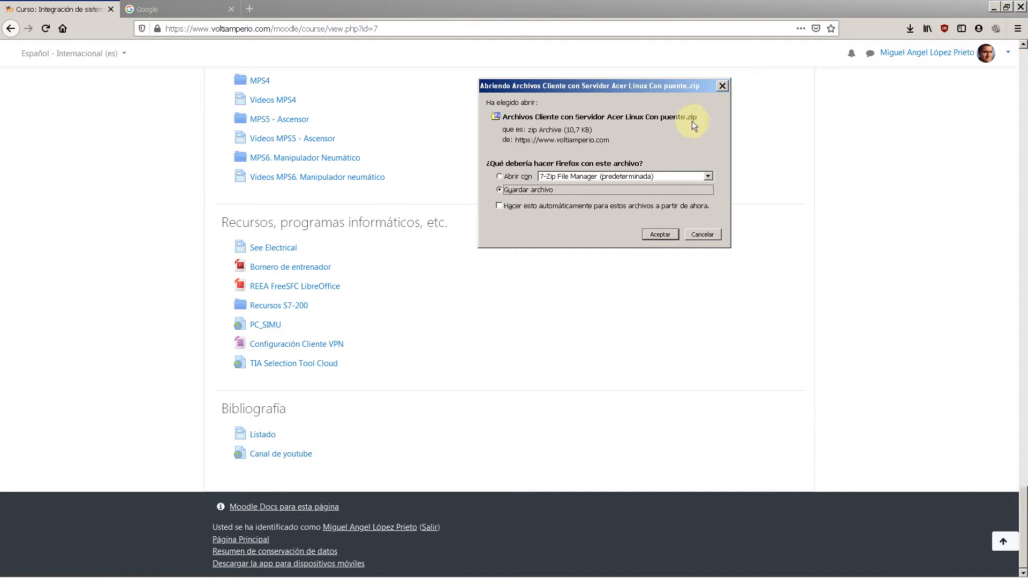
click(662, 234)
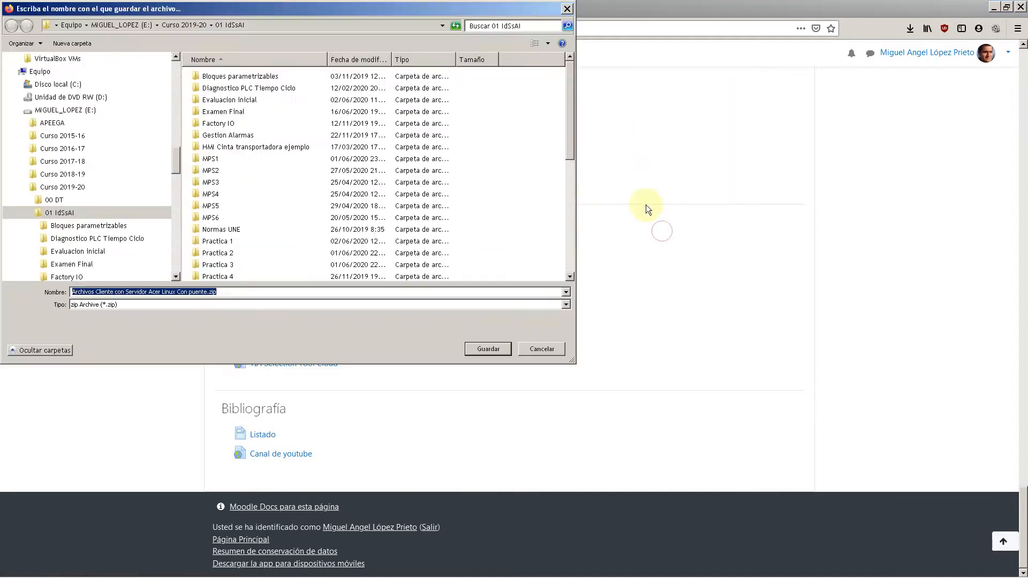
mouse_move(569, 123)
mouse_down()
mouse_move(556, 279)
mouse_move(560, 126)
mouse_up()
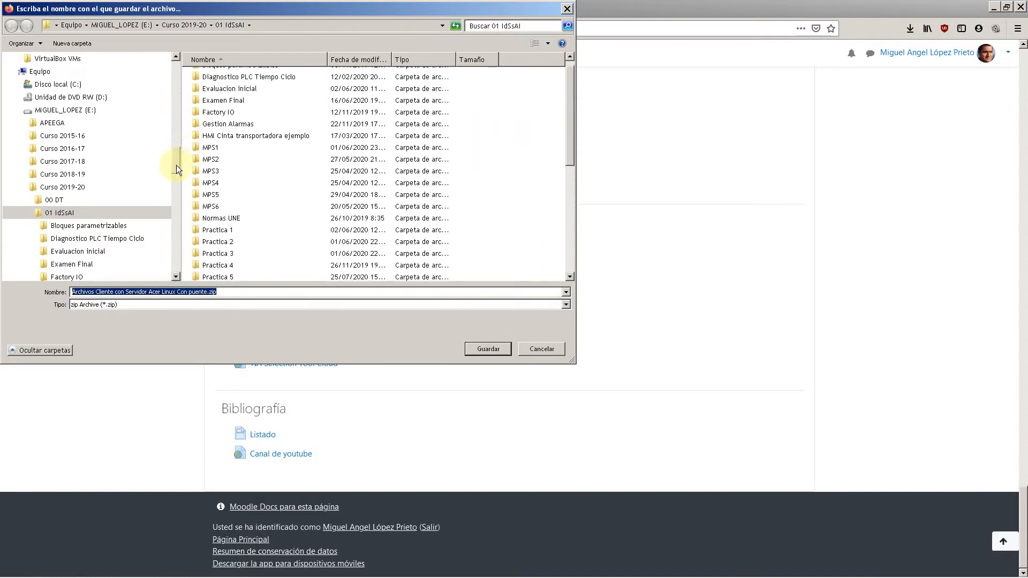
click(89, 113)
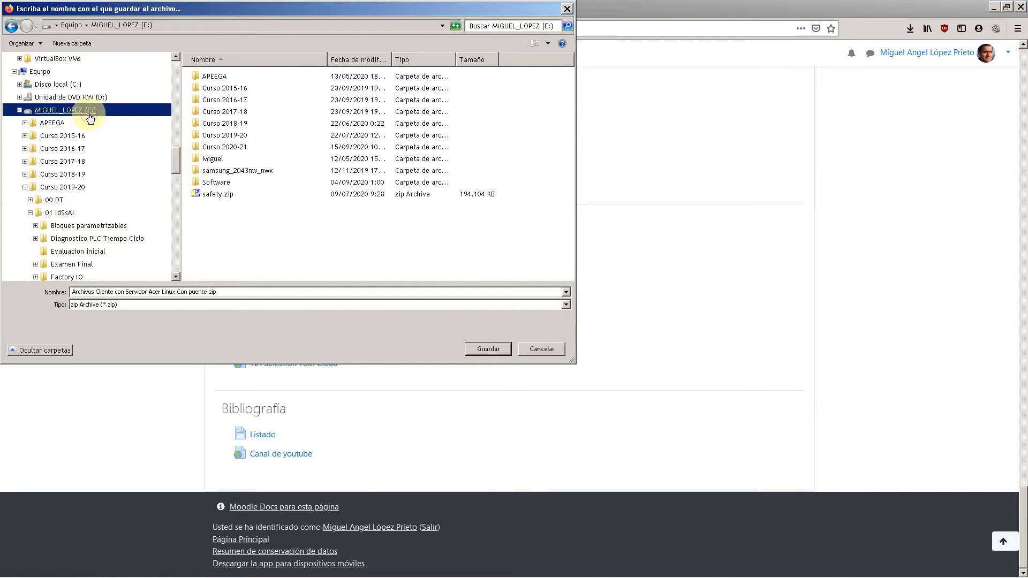
click(485, 350)
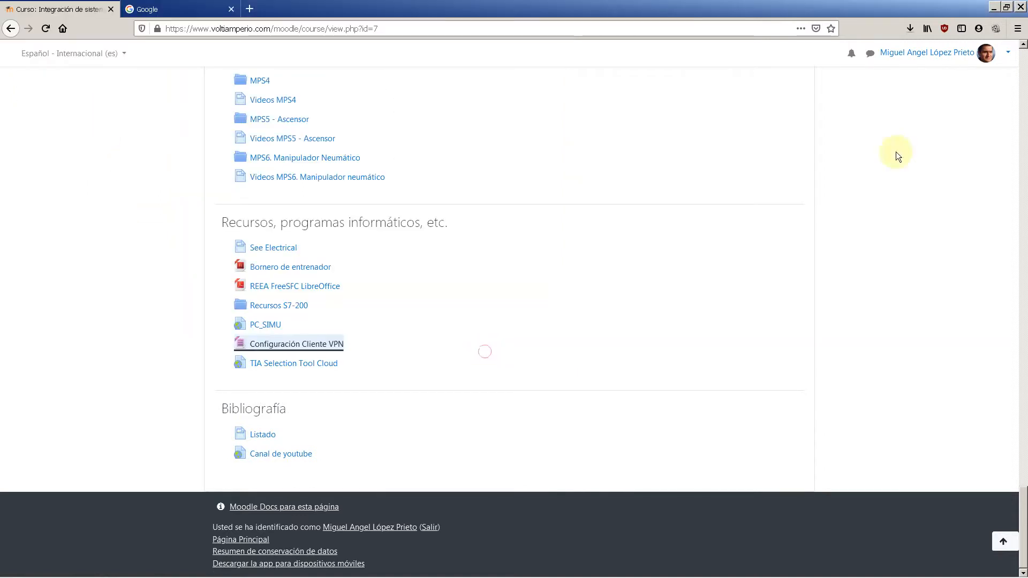
Open the downloaded "Archivos Cliente con Servidor Acer Linux Con puente.zip" from its folder and enter its "Archivos a copiar en config" subfolder.
click(910, 28)
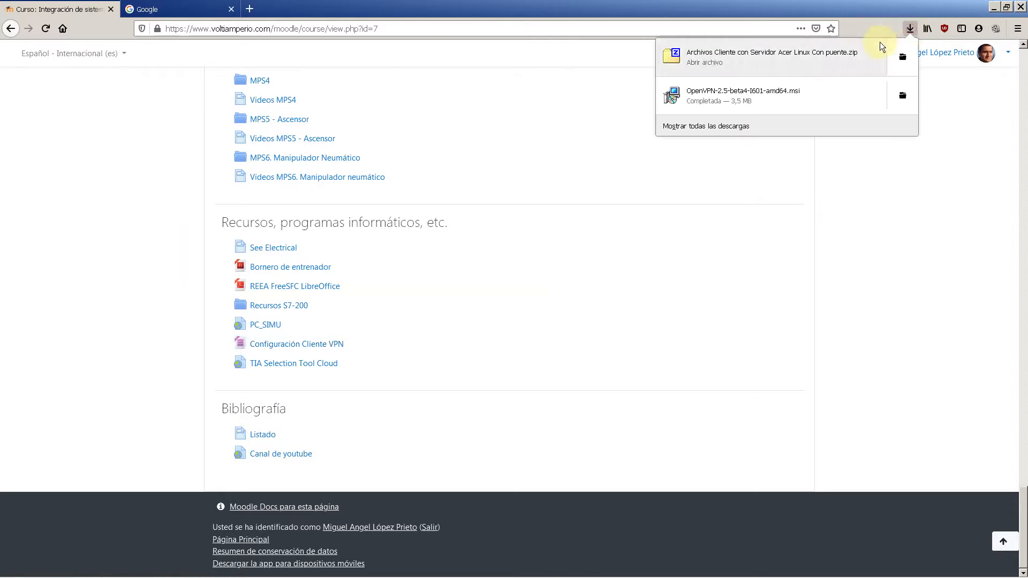
click(904, 58)
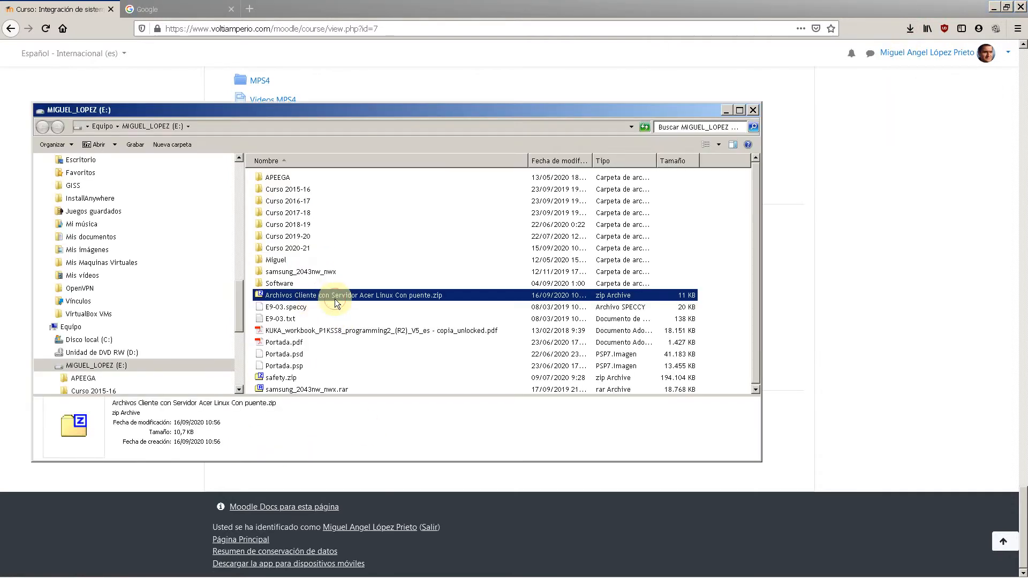
double_click(335, 299)
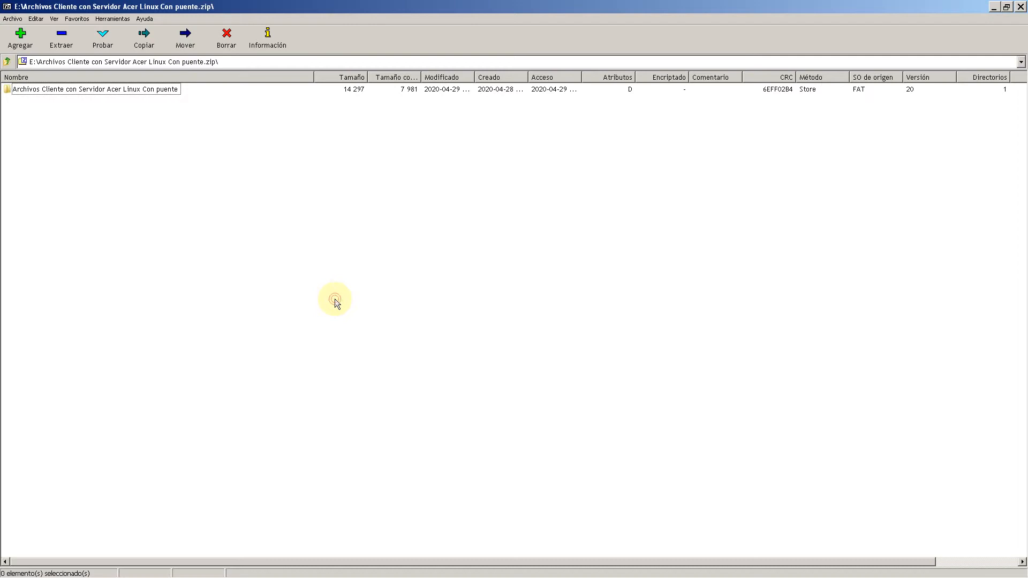
double_click(81, 90)
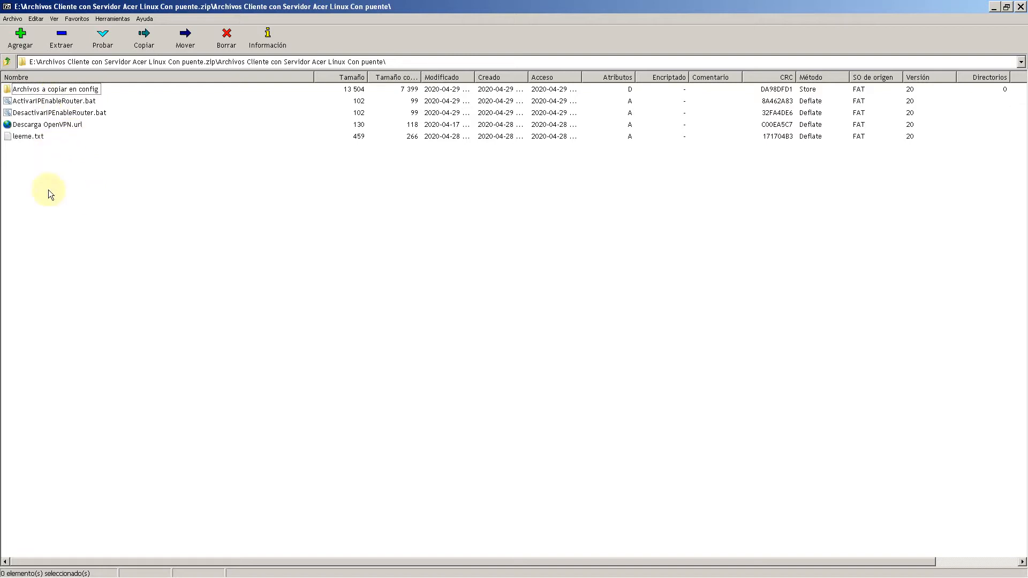
click(34, 89)
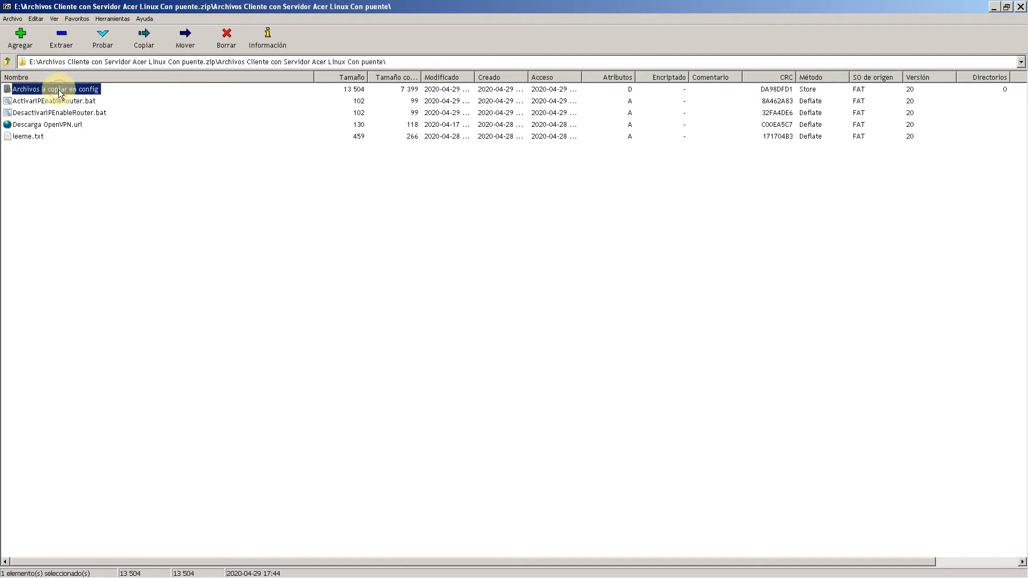
double_click(59, 89)
Set up extracting all five client files to OpenVPN\config in Archivos de programa on drive C:, cancel the copy and close the archive.
click(79, 165)
drag(79, 165, 8, 87)
click(61, 39)
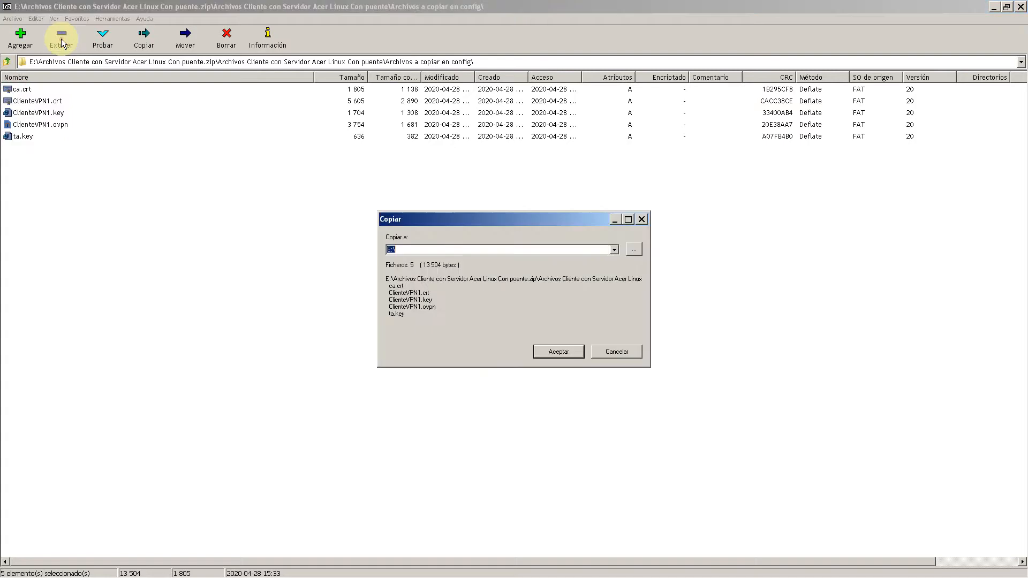
click(632, 250)
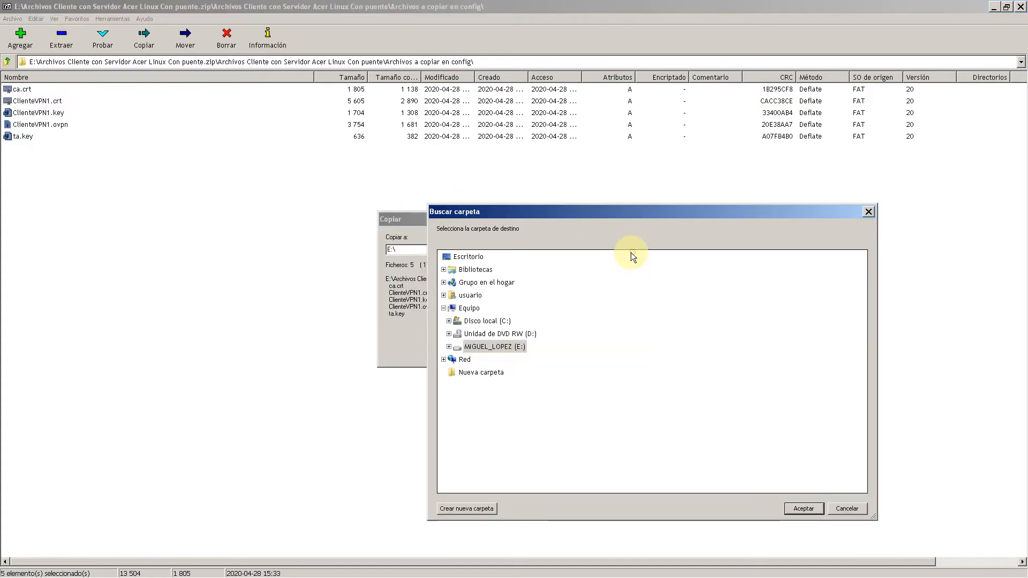
click(475, 320)
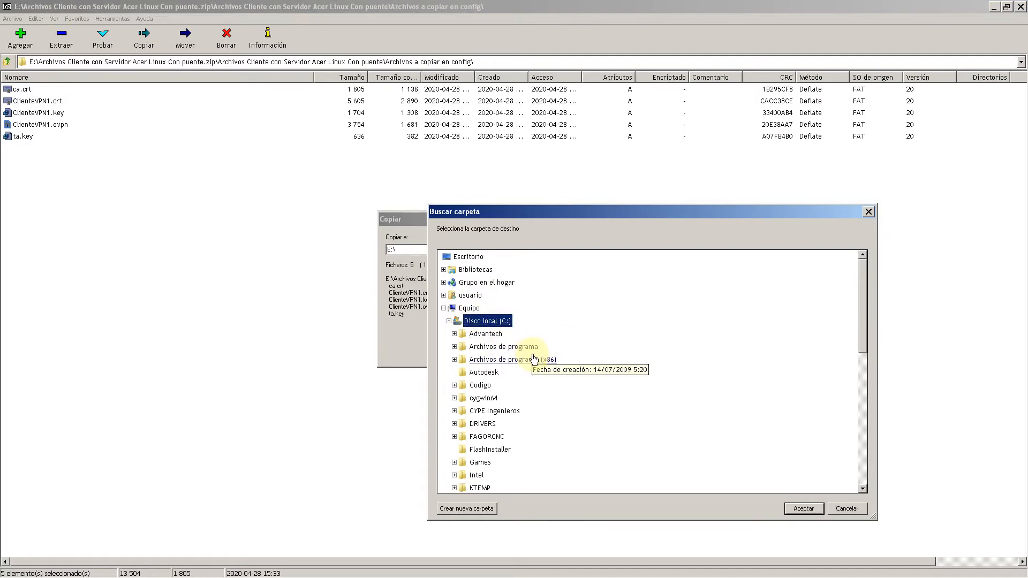
click(473, 347)
scroll(541, 398, down, 12)
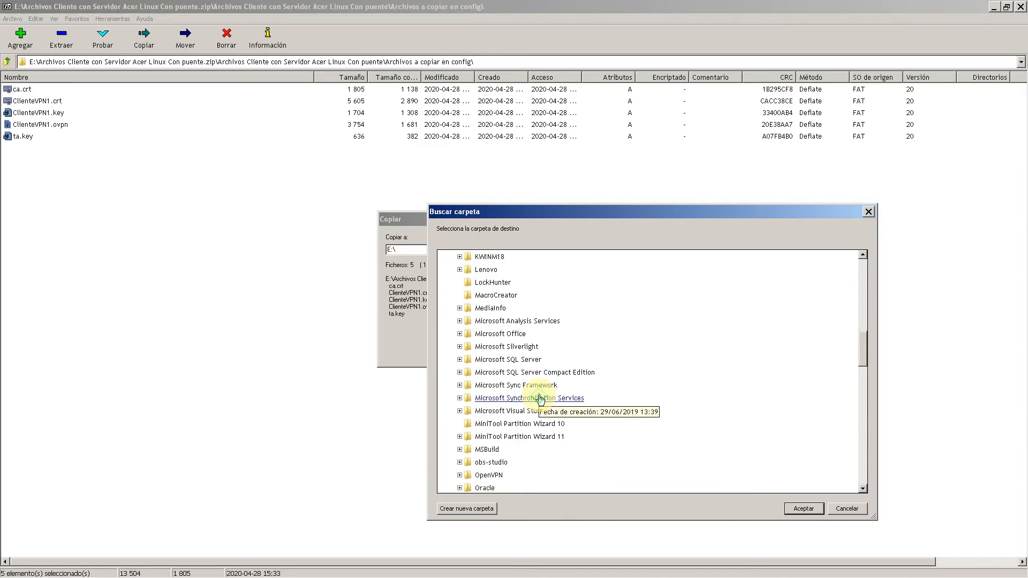
scroll(514, 322, up, 3)
scroll(517, 337, down, 3)
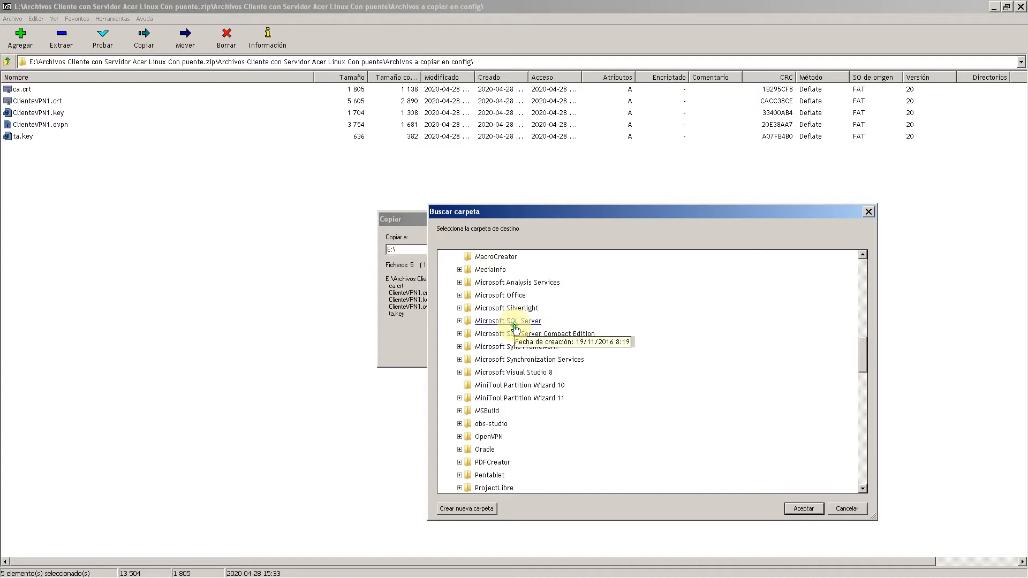
click(514, 436)
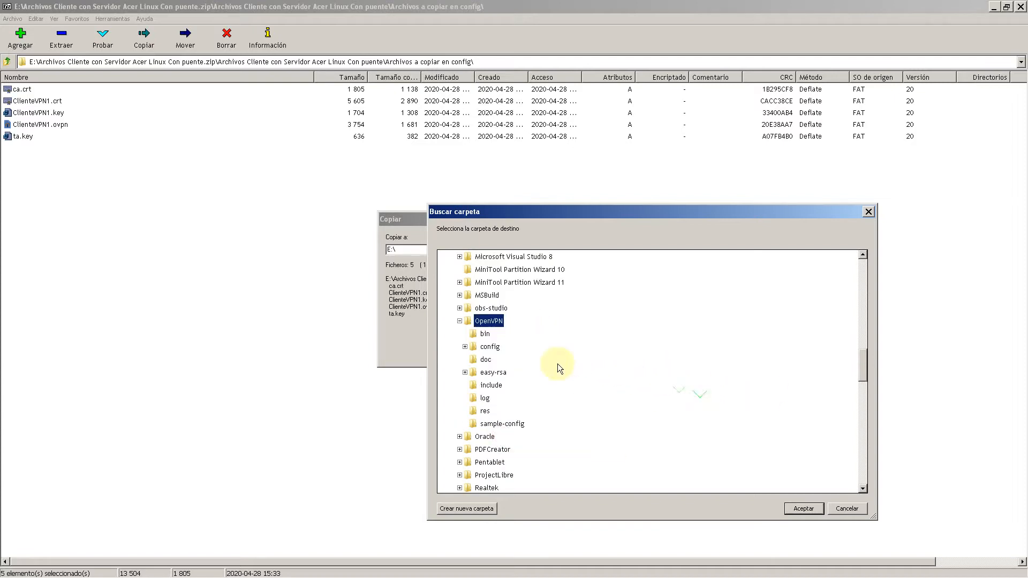
click(495, 346)
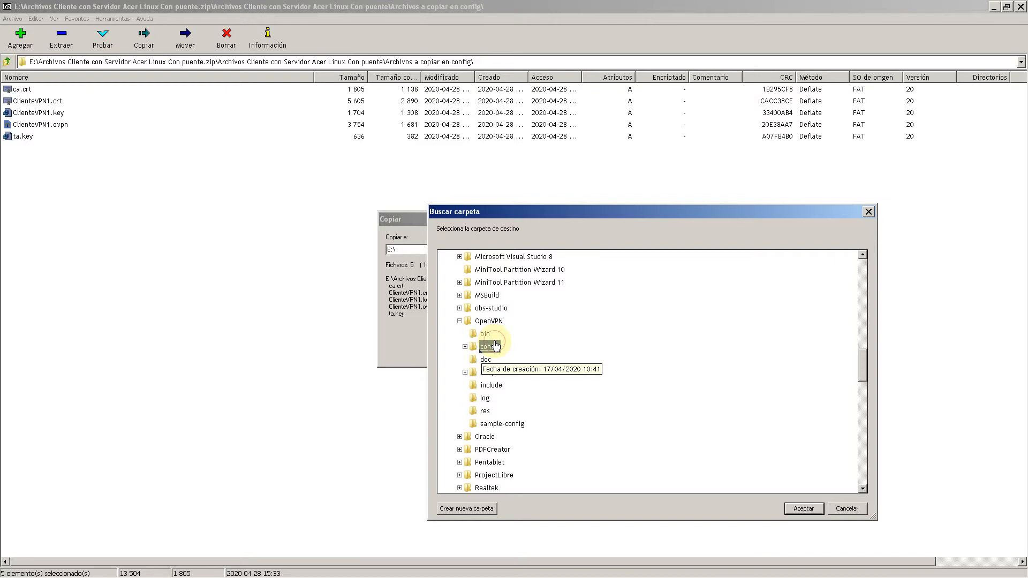
click(854, 509)
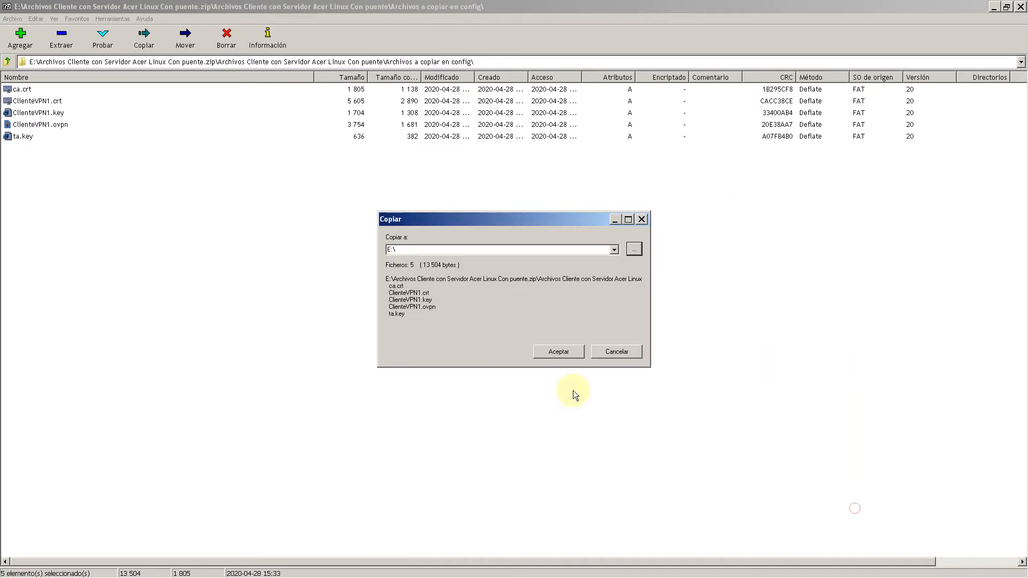
click(615, 354)
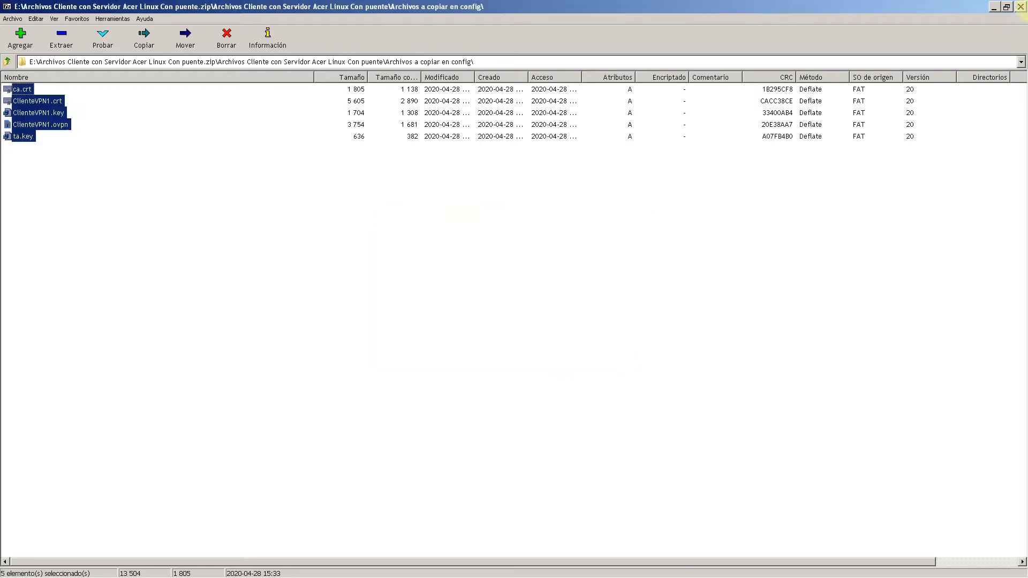
click(1020, 7)
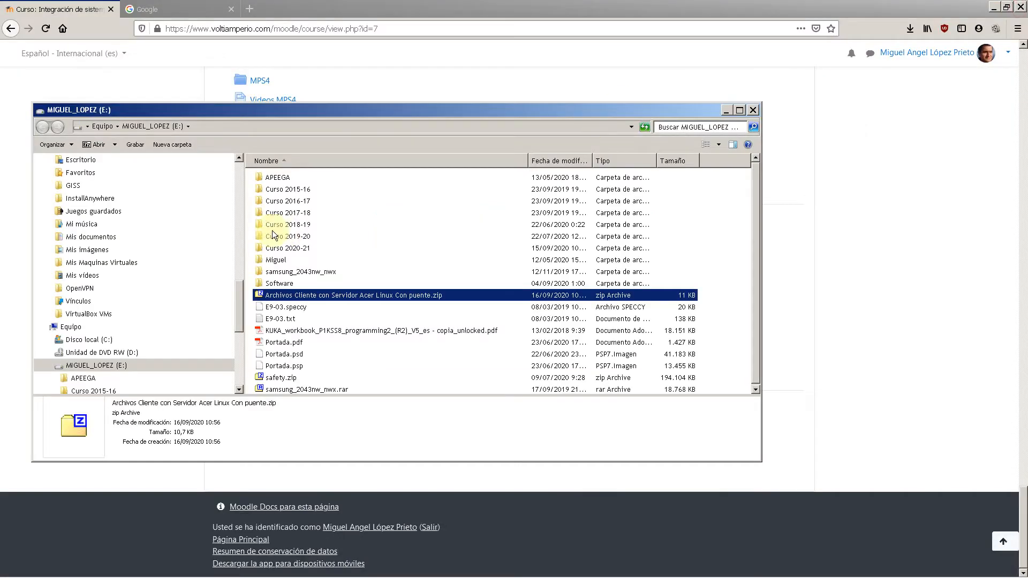
Browse to the OpenVPN\config folder inside Archivos de programa on drive C:.
scroll(241, 309, down, 1)
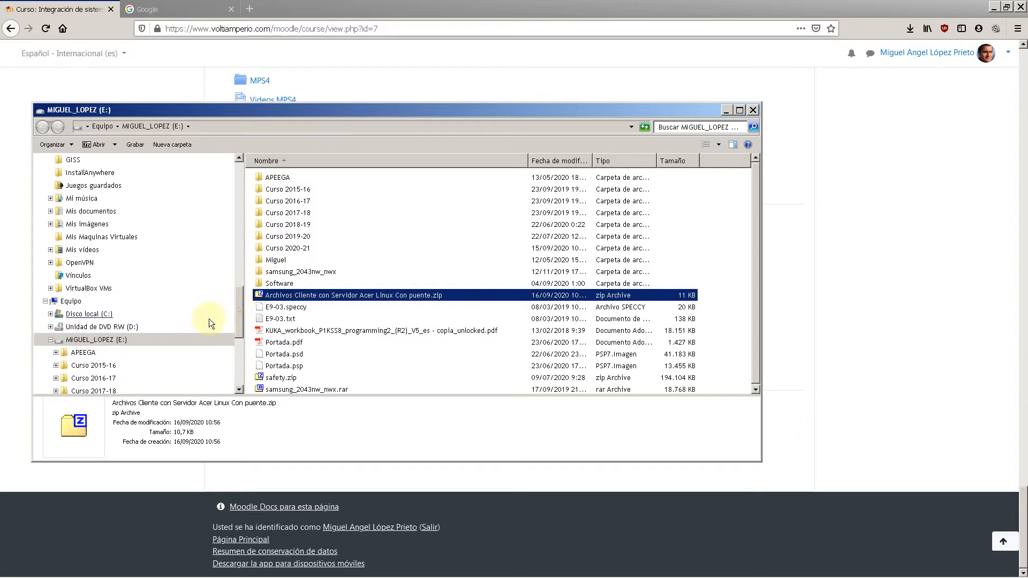
click(86, 314)
double_click(300, 189)
scroll(306, 257, down, 3)
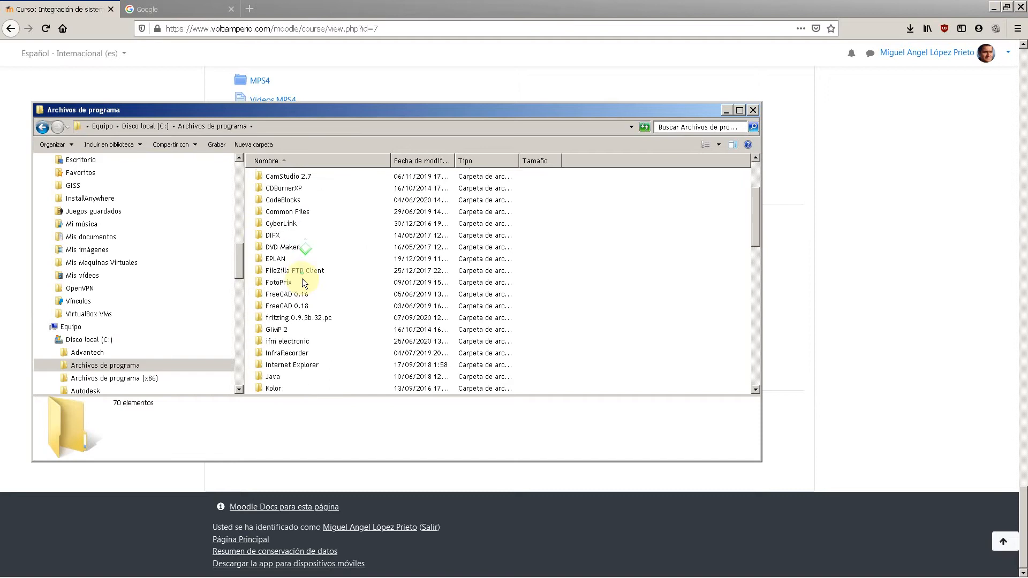
drag(753, 210, 756, 321)
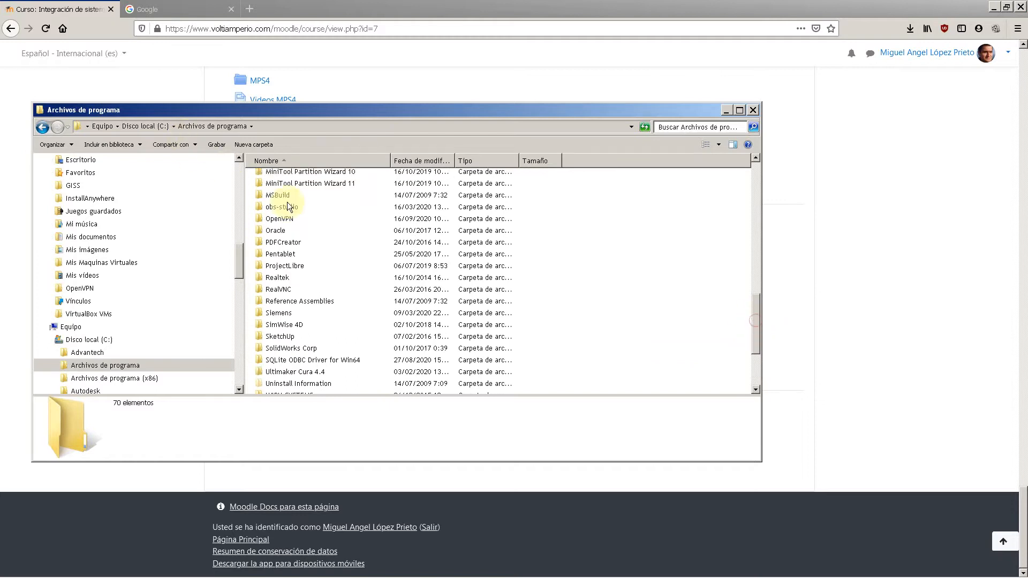
click(283, 220)
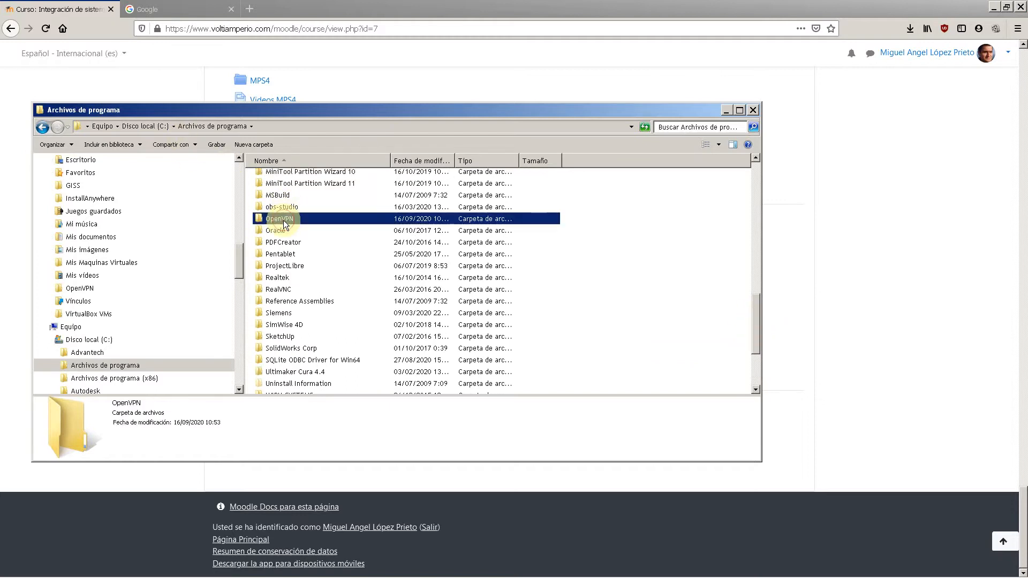
double_click(284, 220)
double_click(279, 190)
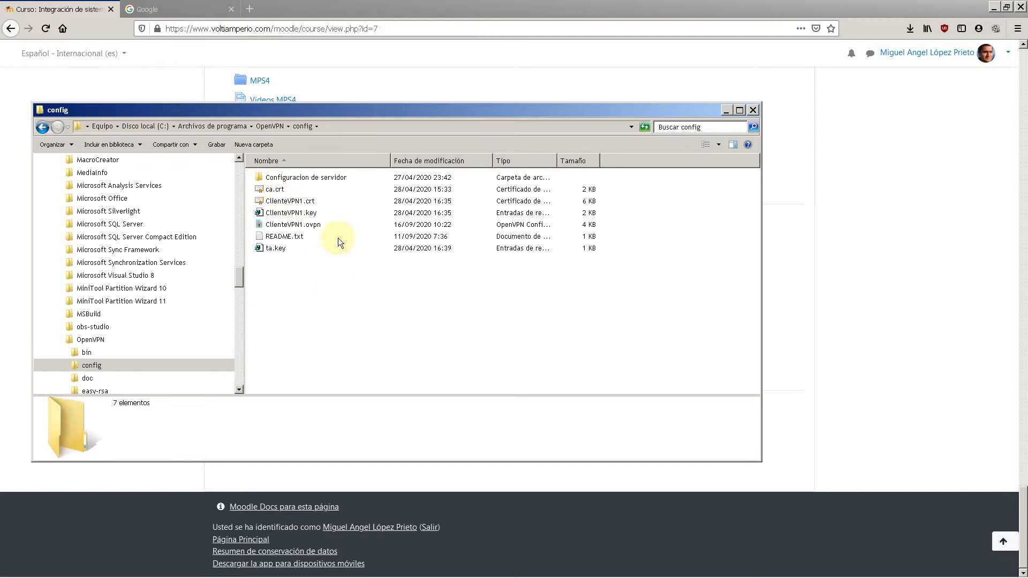
Check the ClienteVPN1 .crt, .key and .ovpn files and ta.key in the config folder, and minimize the open windows.
click(297, 201)
click(301, 213)
click(313, 228)
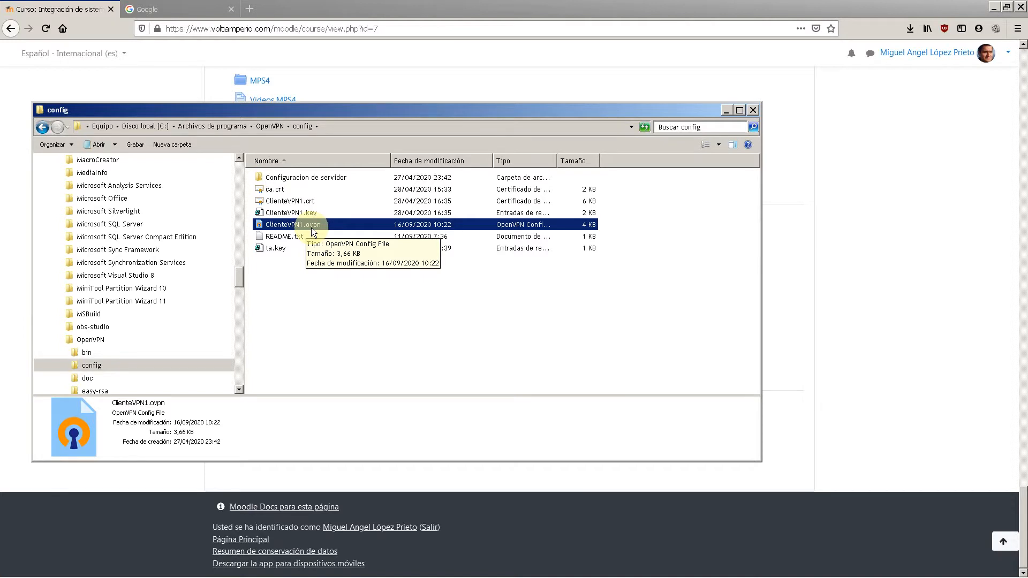
click(268, 247)
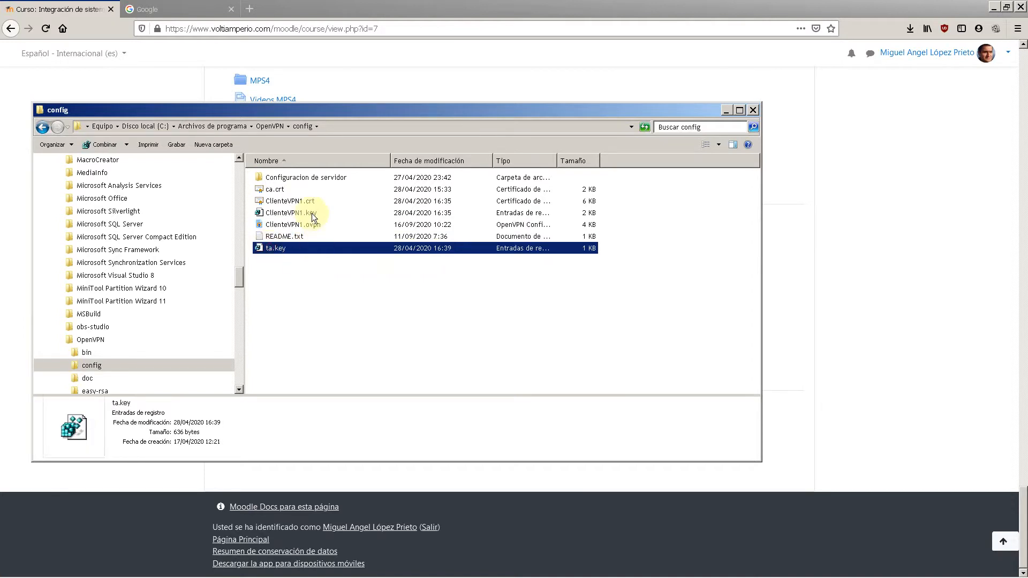
click(294, 213)
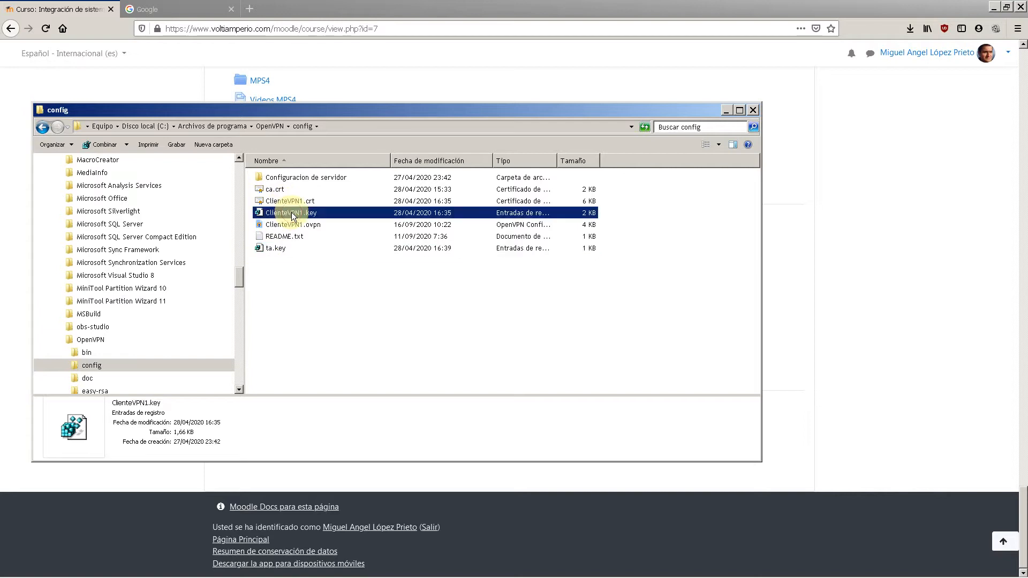
click(278, 202)
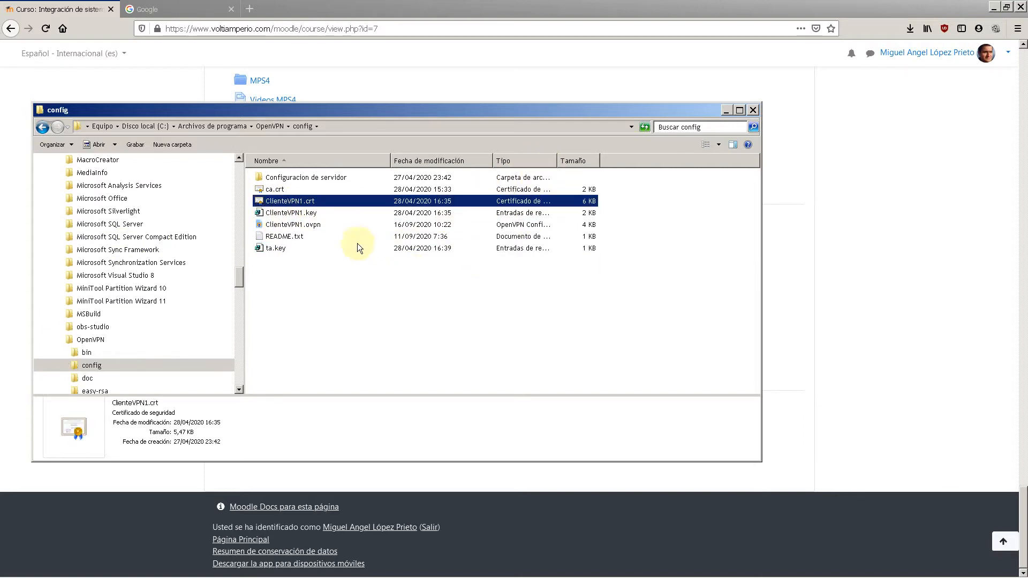
click(728, 111)
click(994, 7)
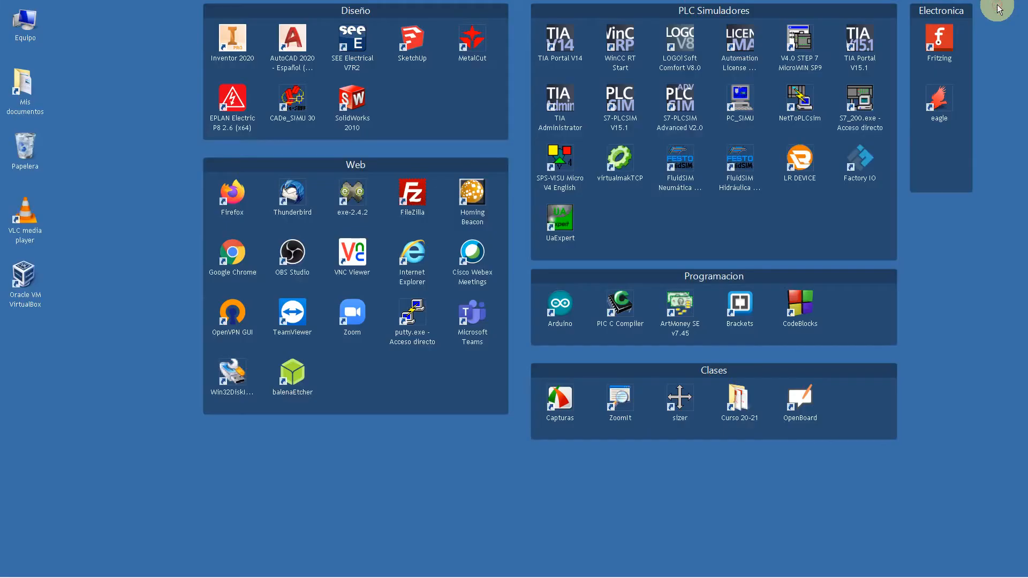
Switch to Firefox, search Google for "public ip address" and open the WhatIsMyIP result on public IP addresses.
click(264, 562)
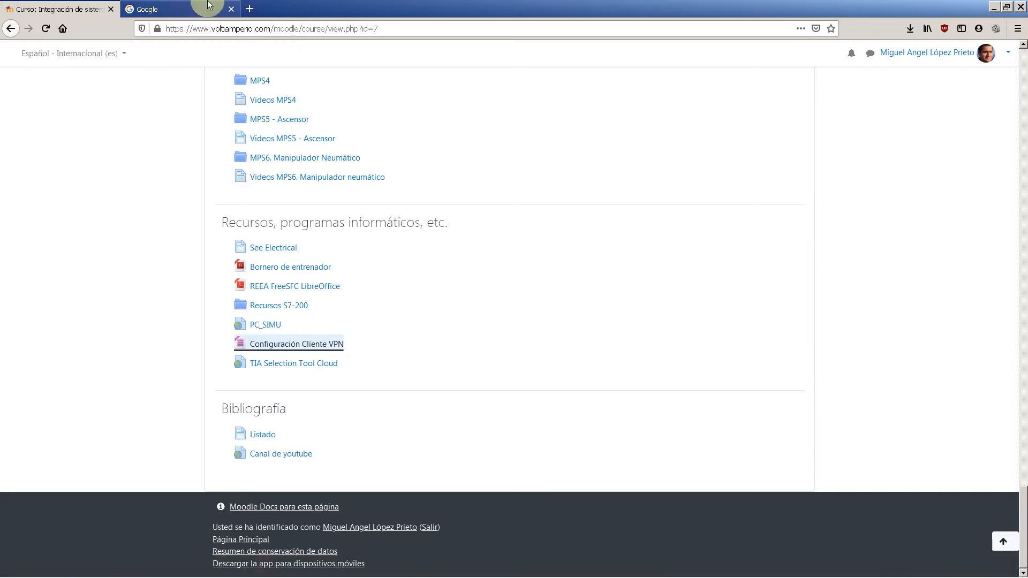
click(209, 7)
click(285, 27)
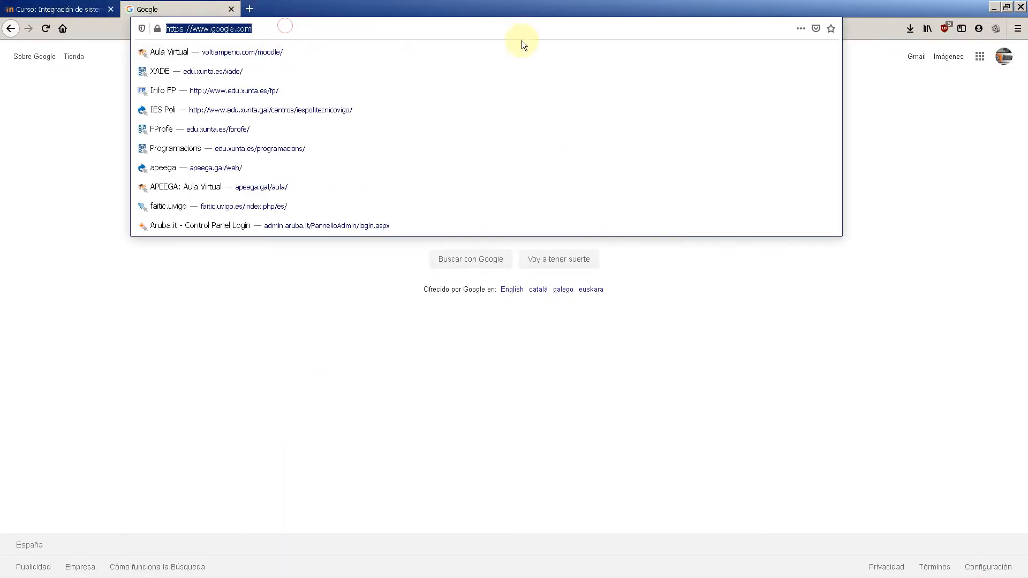
key(Escape)
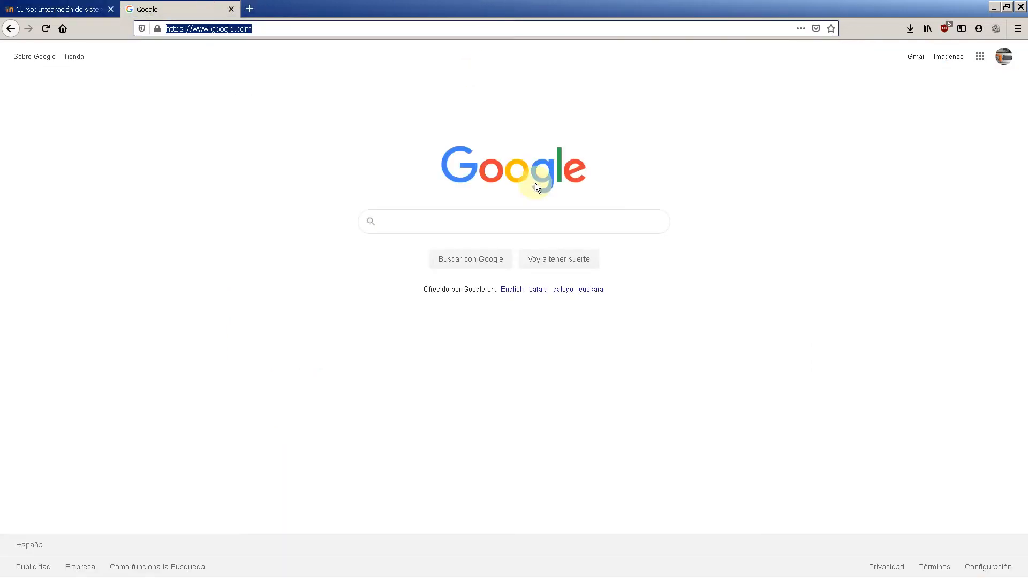
click(537, 222)
text(public ip)
key(Down)
key(Down)
key(Return)
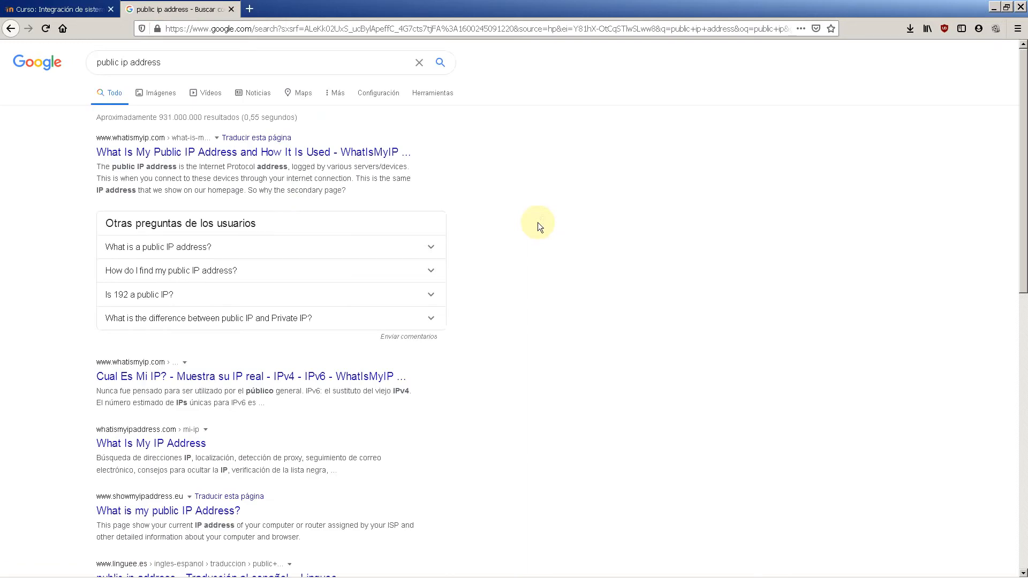
click(271, 152)
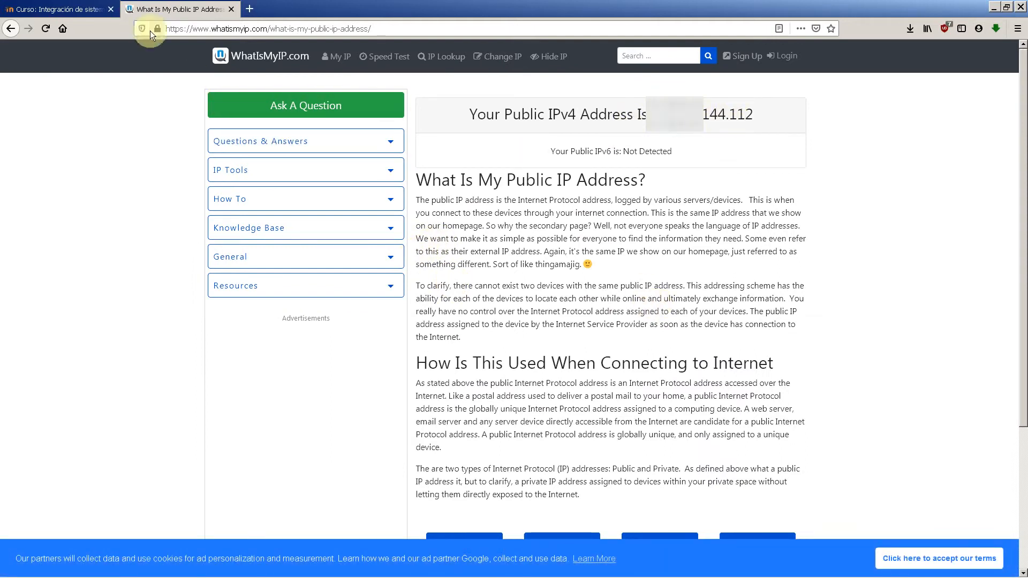
Open the Windows network connections with ncpa.cpl and disable the "Conexión de área local" Realtek adapter.
mouse_move(171, 570)
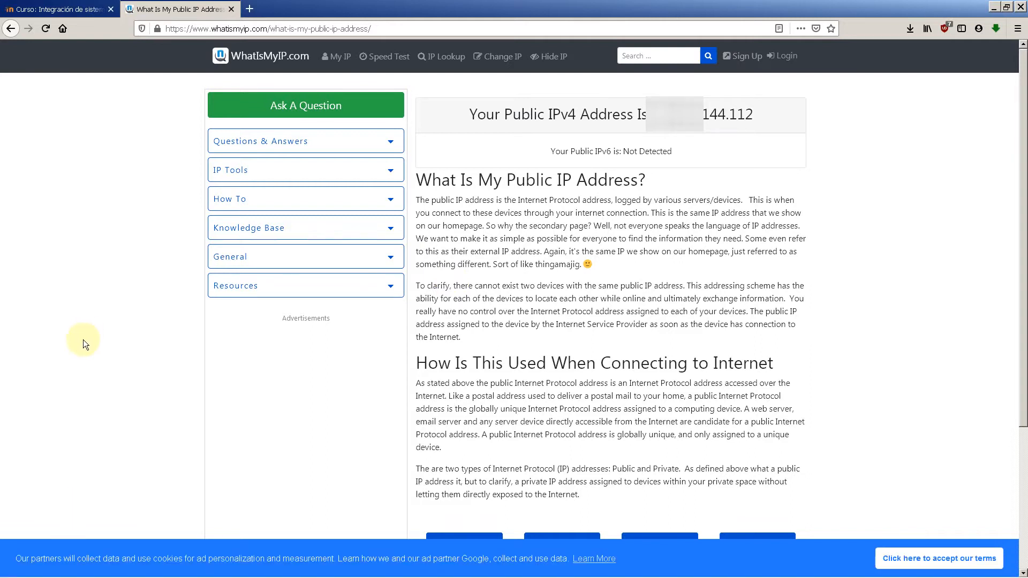
key(super+r)
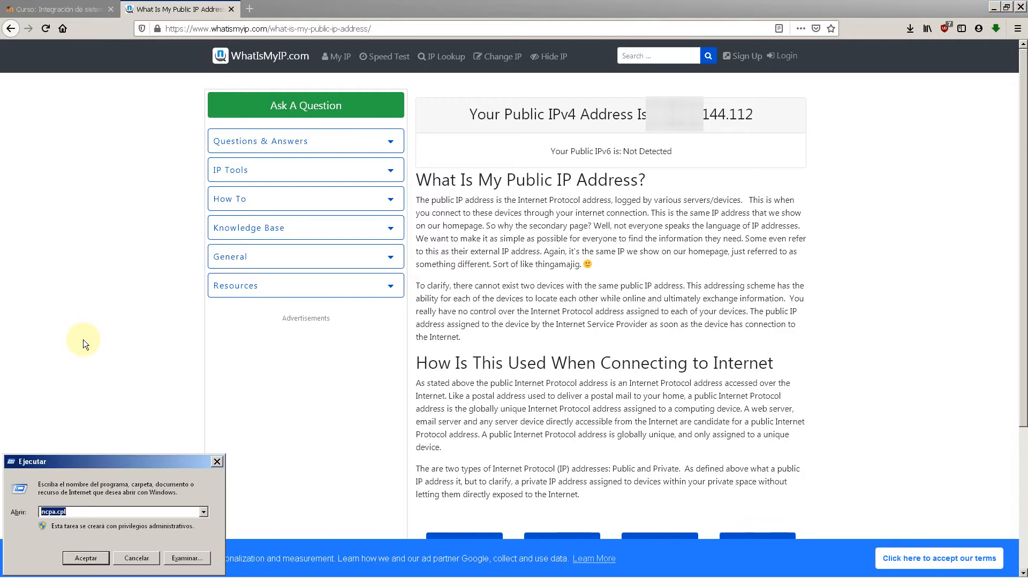
key(Return)
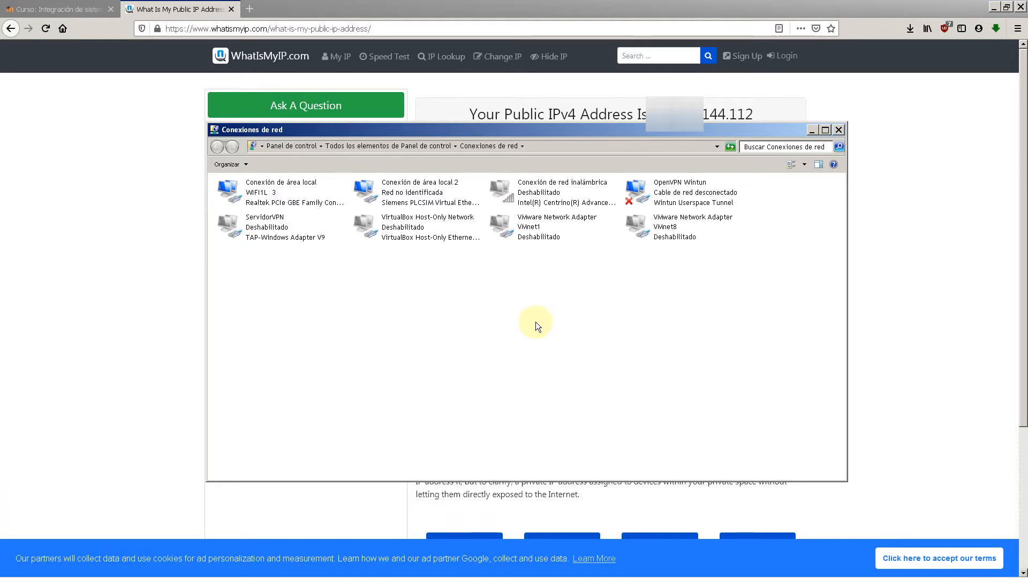
click(300, 189)
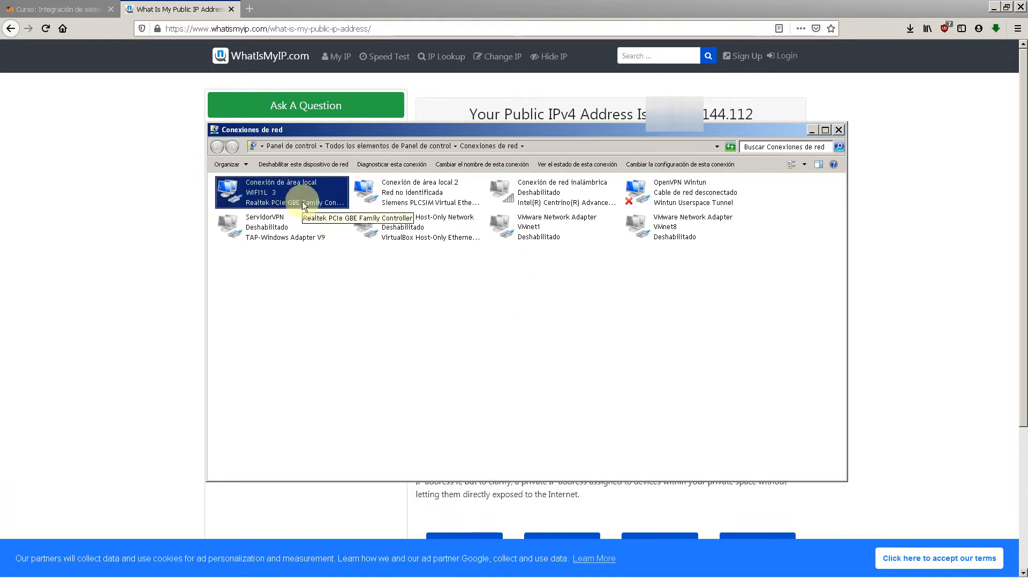
right_click(302, 201)
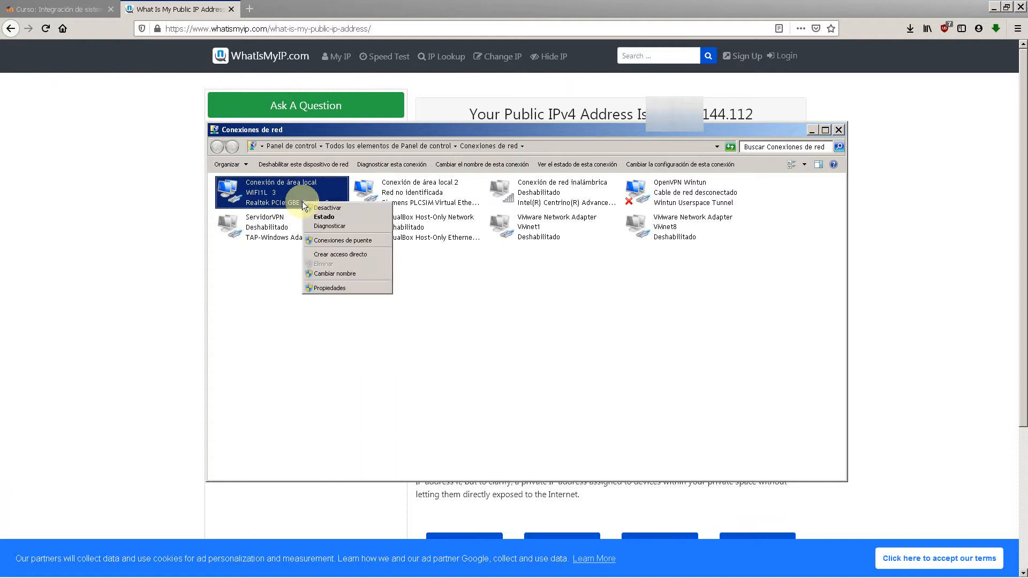
click(329, 214)
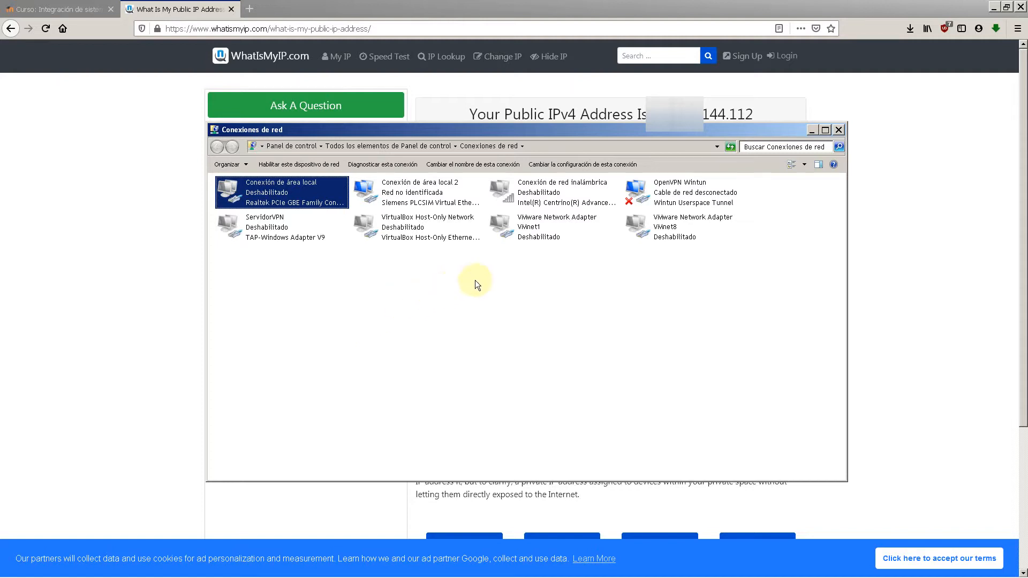
Enable the "Conexión de red inalámbrica" Intel Centrino adapter.
click(548, 200)
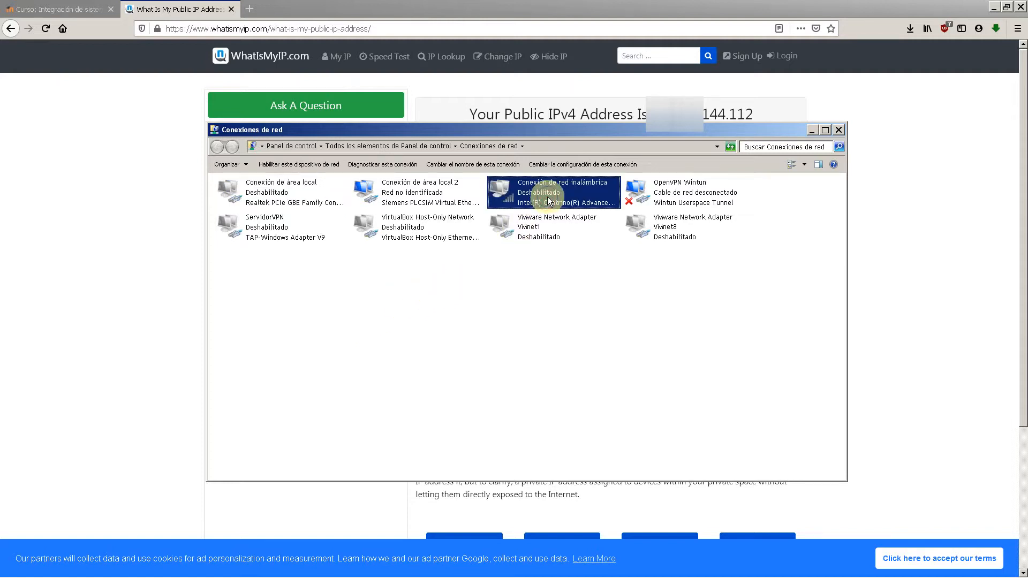
right_click(547, 199)
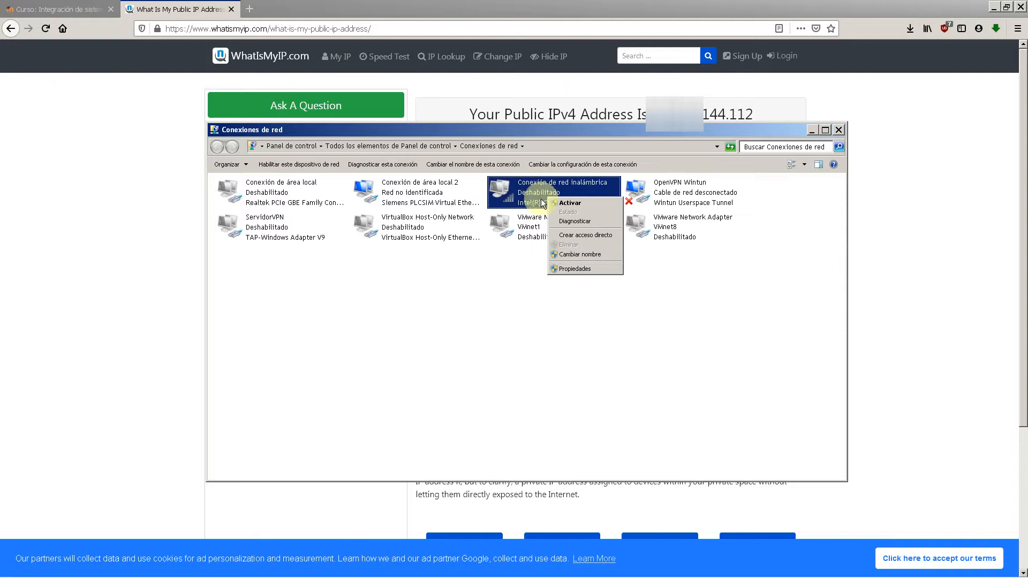
click(568, 203)
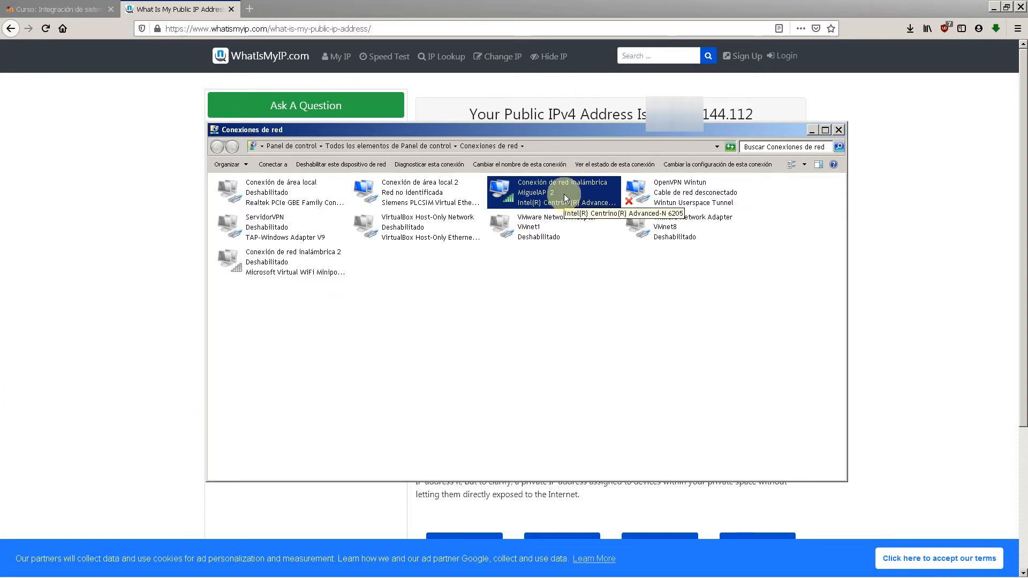
View the status and network details of "Conexión de red inalámbrica", including its IPv4 address, and close both dialogs.
right_click(537, 196)
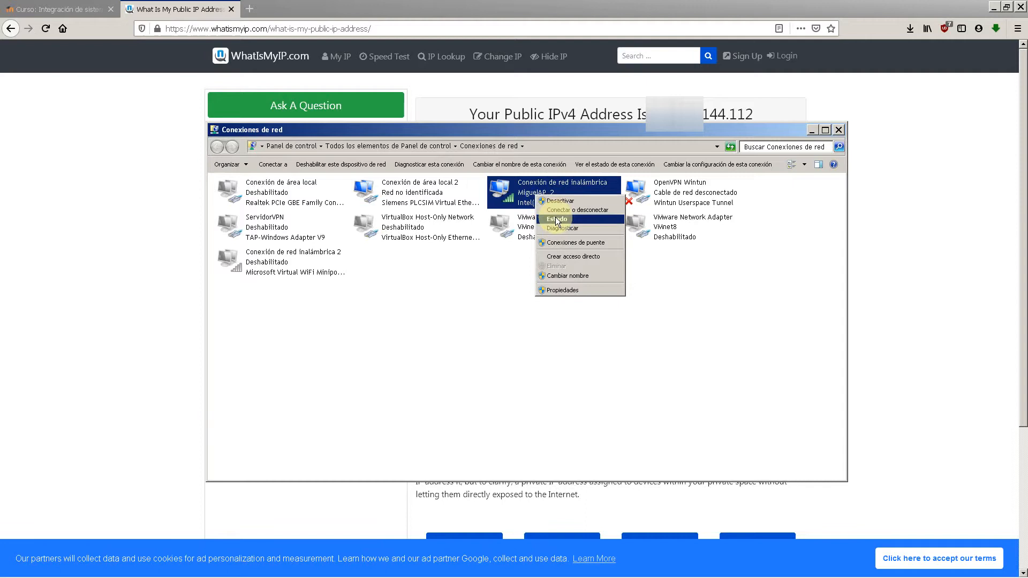
click(556, 220)
click(448, 301)
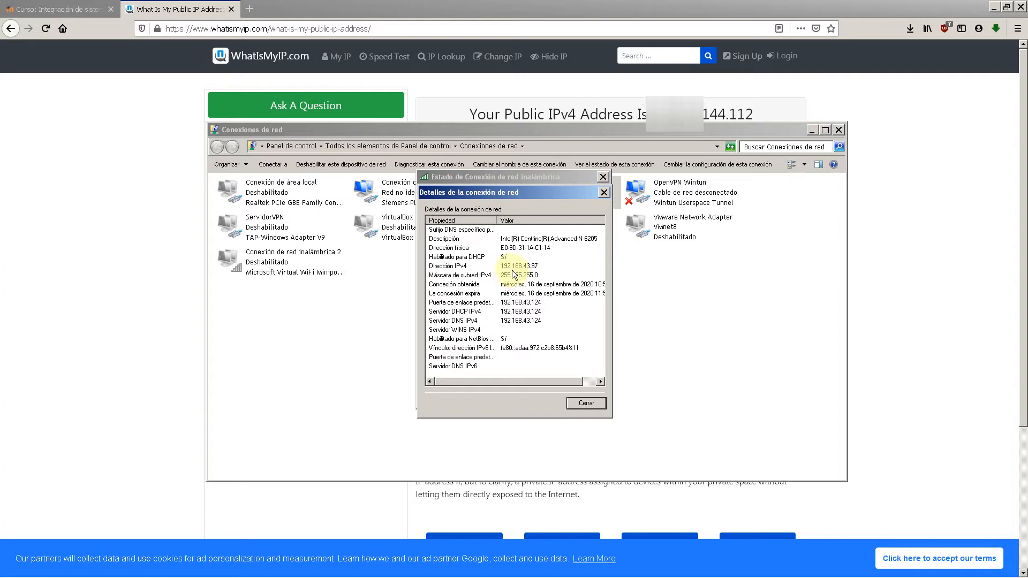
click(586, 403)
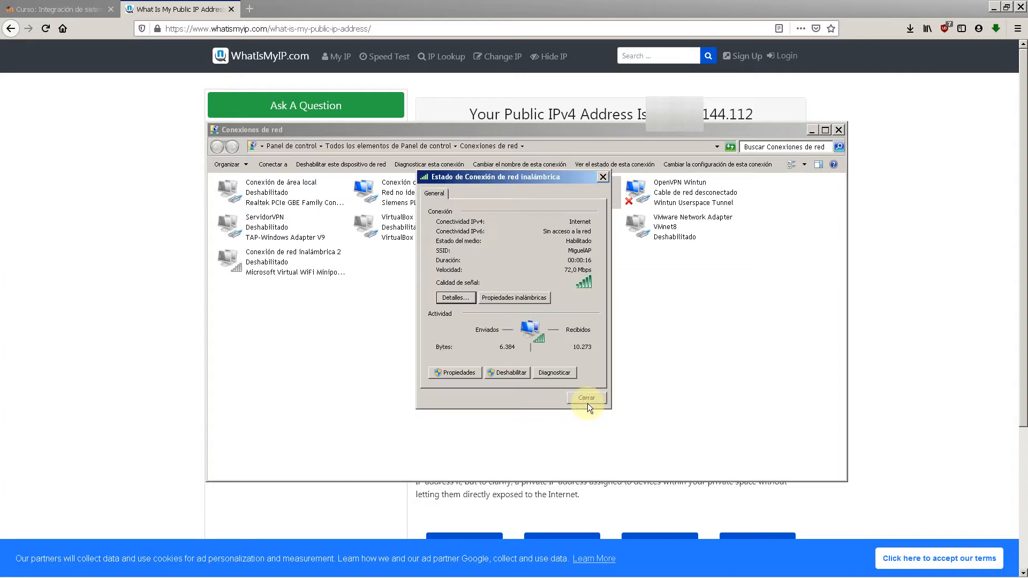
click(589, 400)
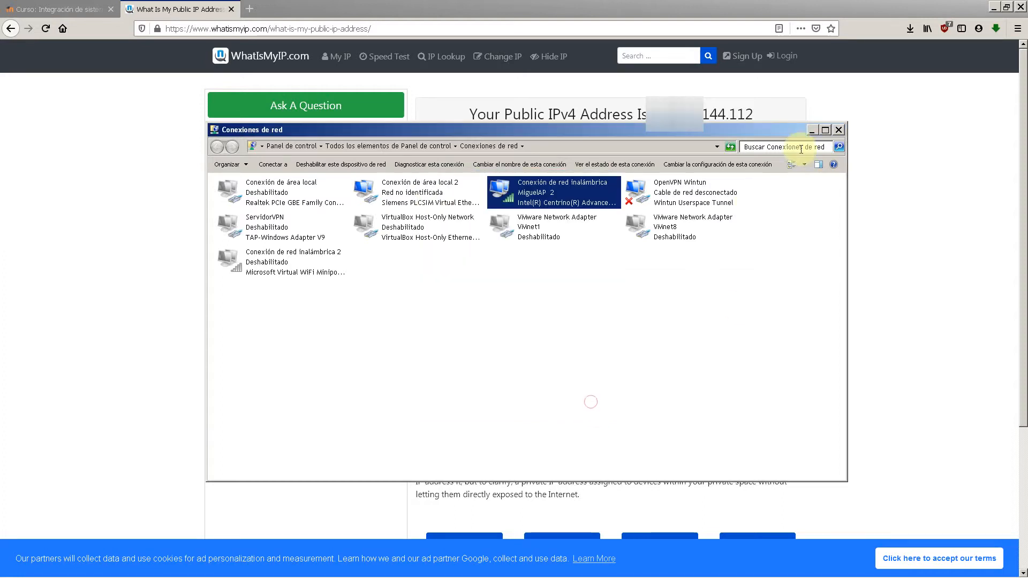
Minimize the network connections, reload the WhatIsMyIP page to check the public IPv4 address, and minimize the browser.
click(811, 130)
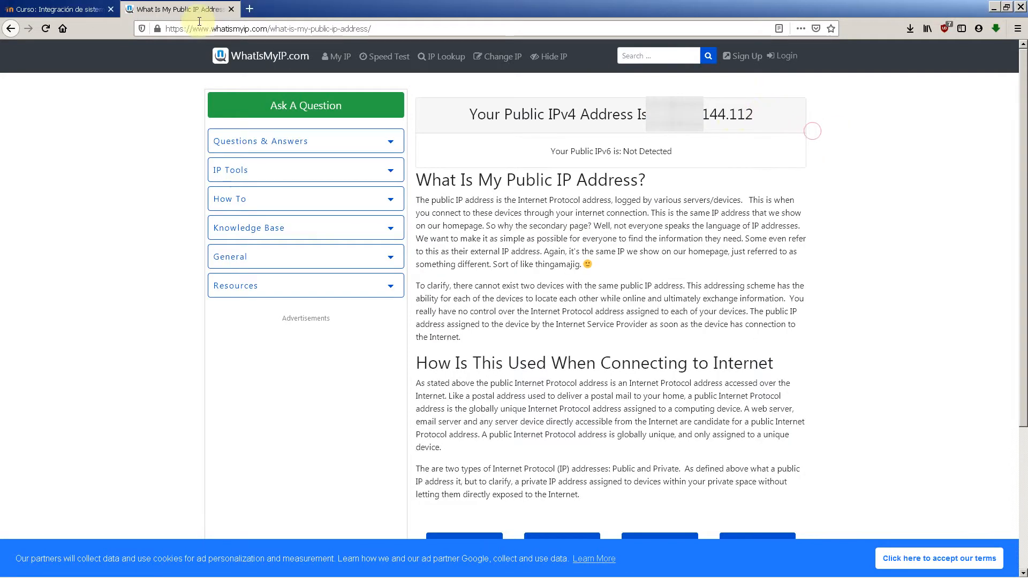
click(46, 29)
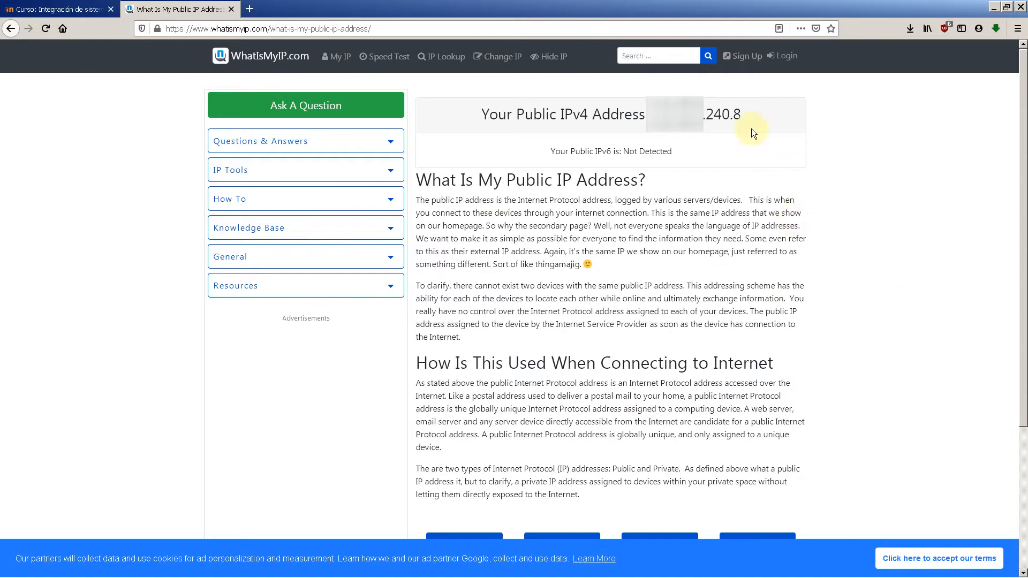
click(995, 7)
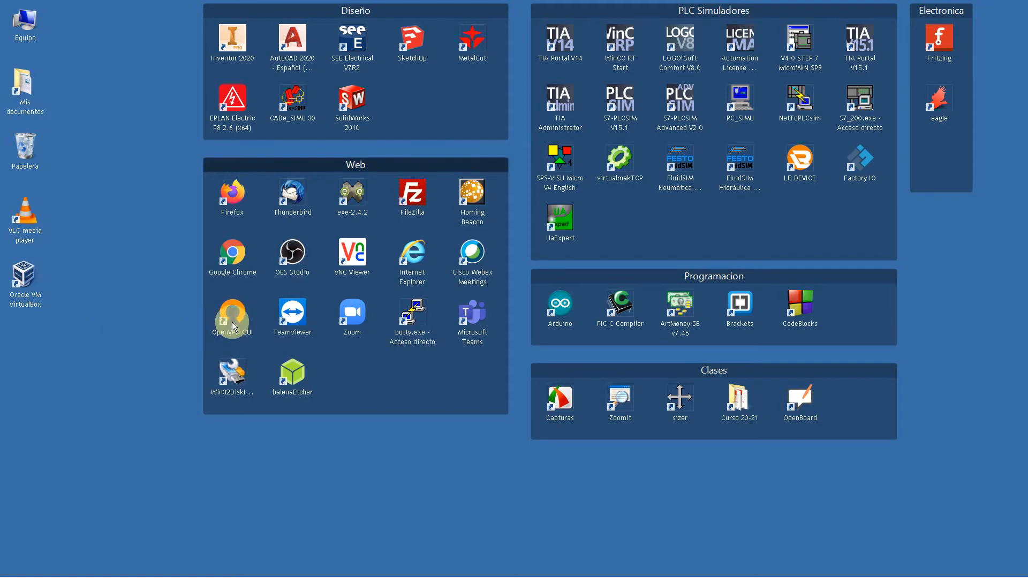
Start OpenVPN GUI, try to connect with the ClienteVPN1 profile, and dismiss the message.
mouse_move(855, 572)
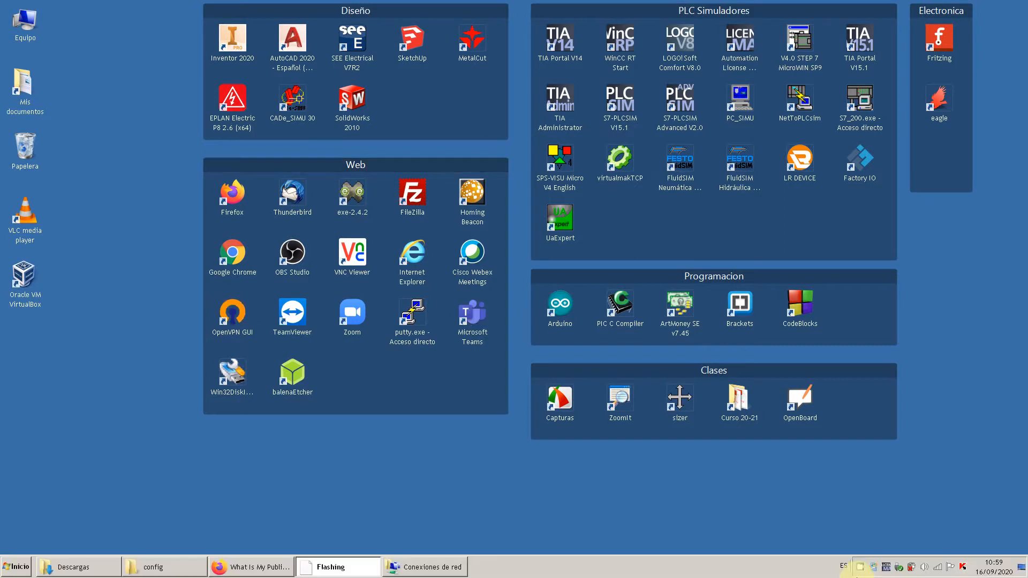
click(237, 316)
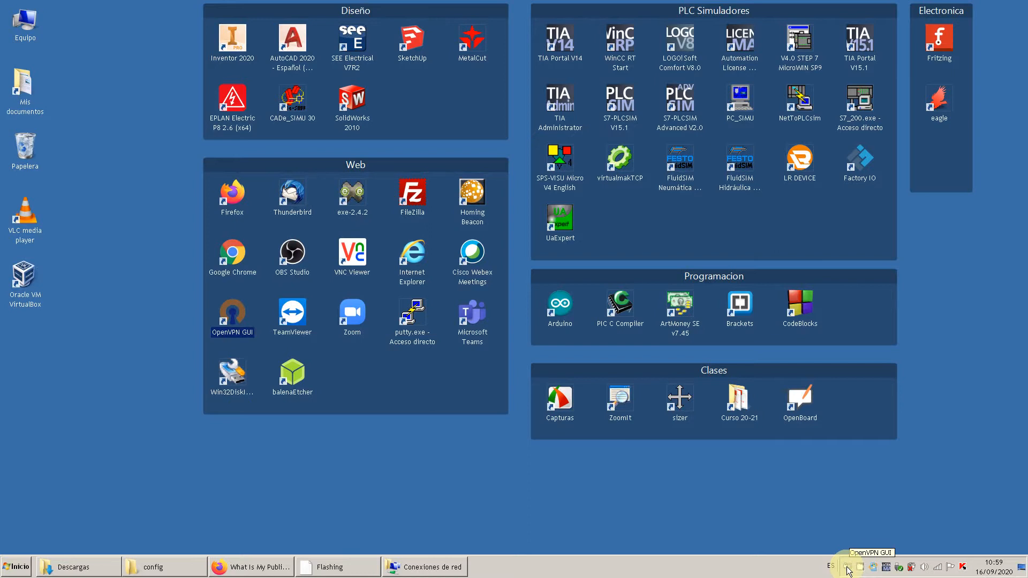
right_click(848, 570)
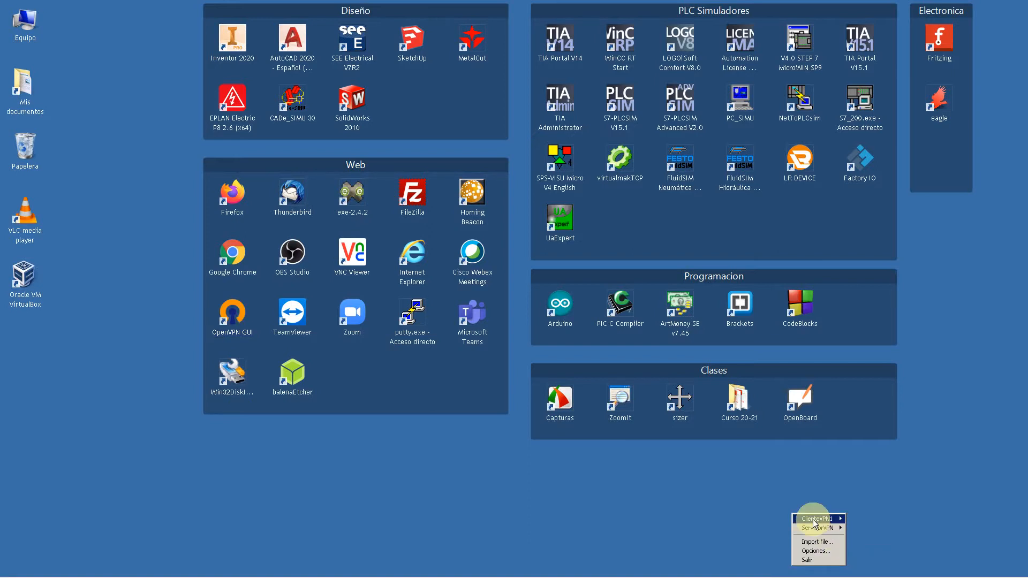
mouse_move(814, 521)
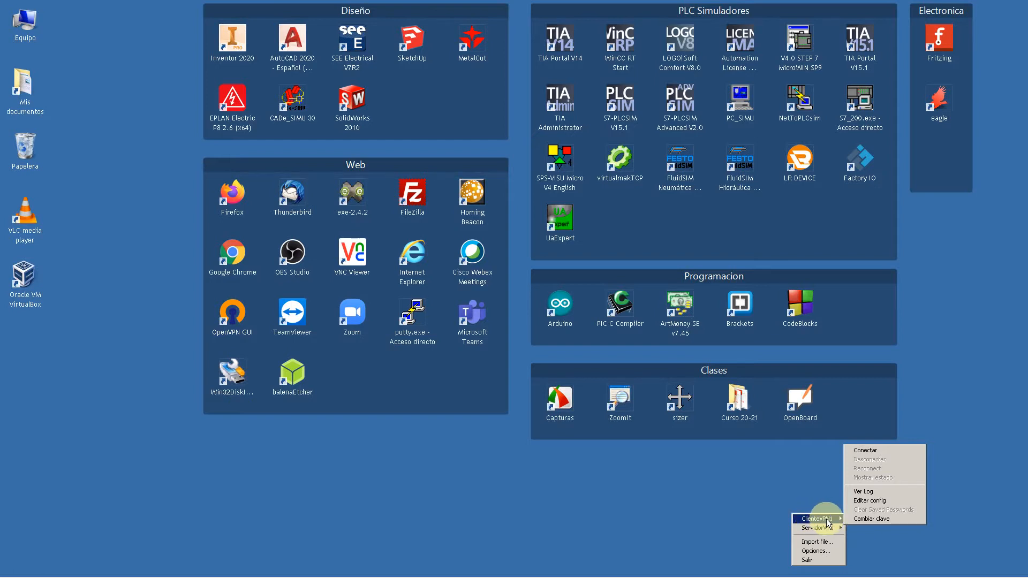
click(884, 451)
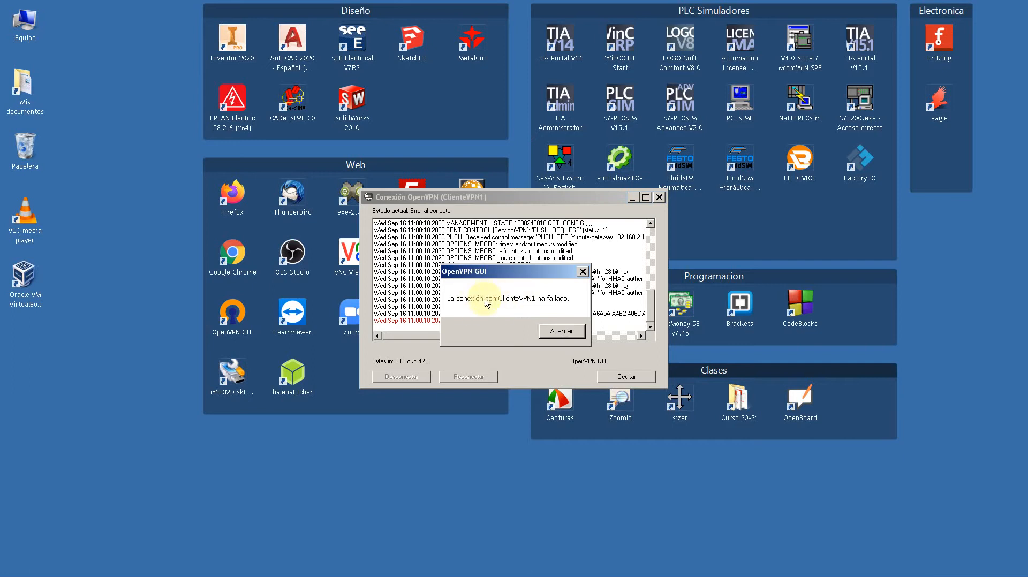
click(558, 331)
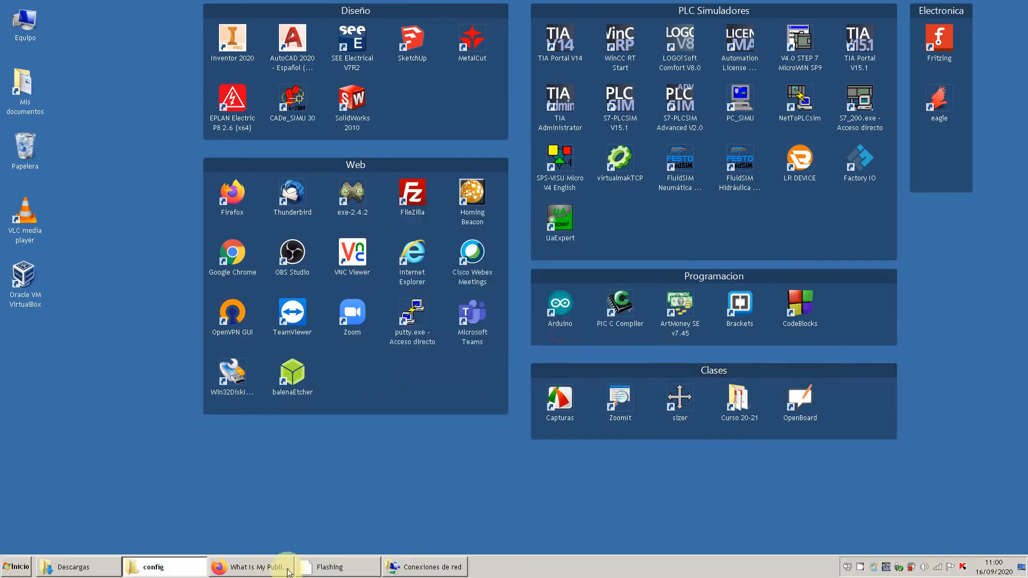
Enable the ServidorVPN TAP-Windows Adapter V9 in the Windows network connections and minimize the window.
click(423, 567)
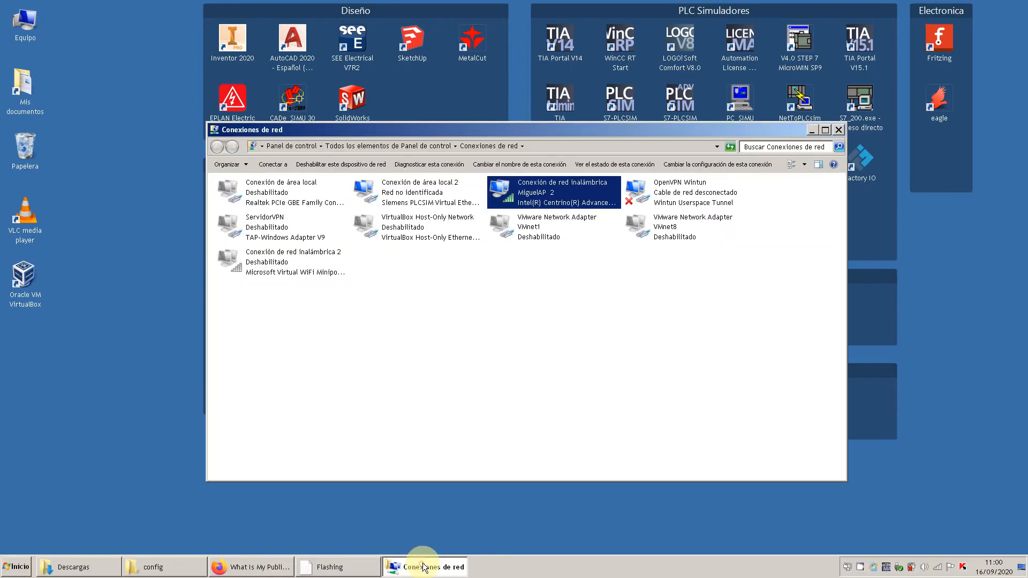
right_click(284, 231)
click(303, 240)
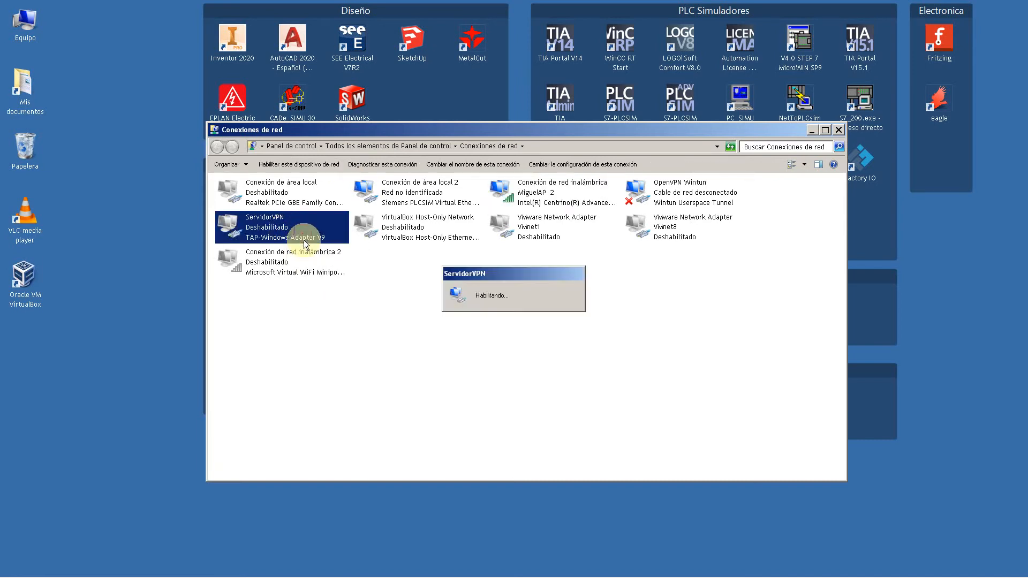
right_click(275, 231)
click(752, 236)
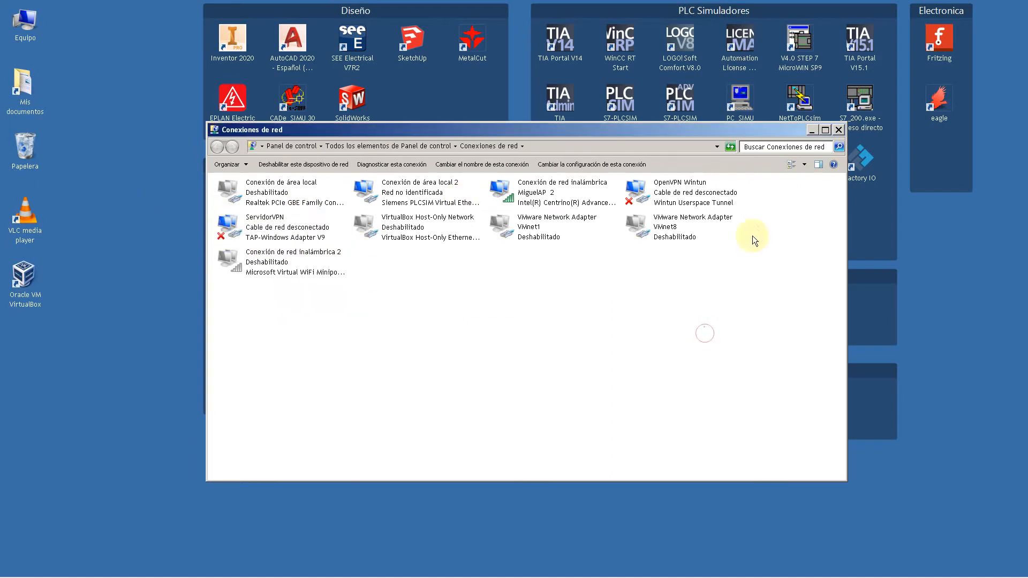
click(811, 129)
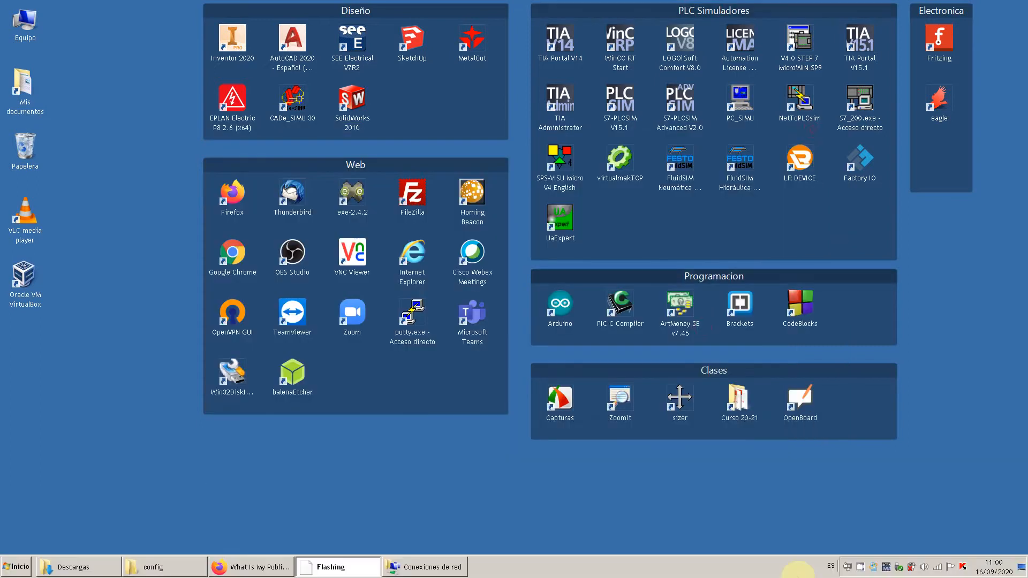
Connect to the VPN with the ClienteVPN1 profile from OpenVPN GUI.
right_click(846, 566)
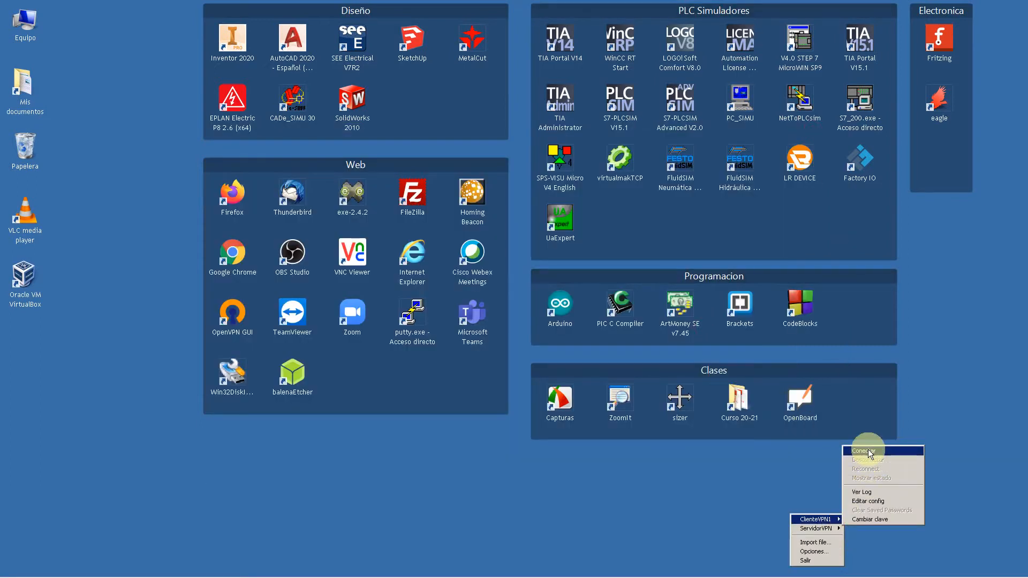
click(868, 448)
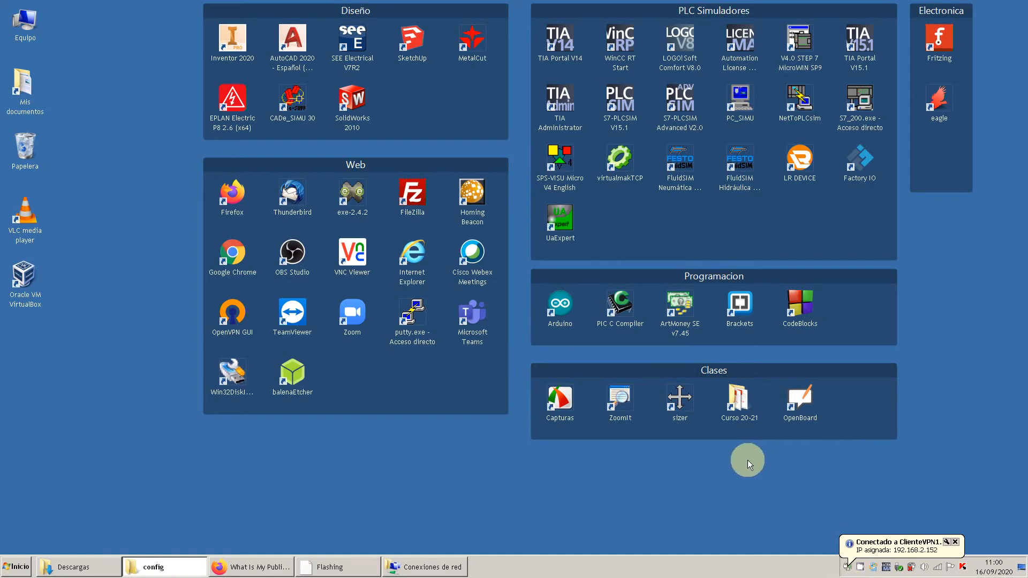
mouse_move(849, 571)
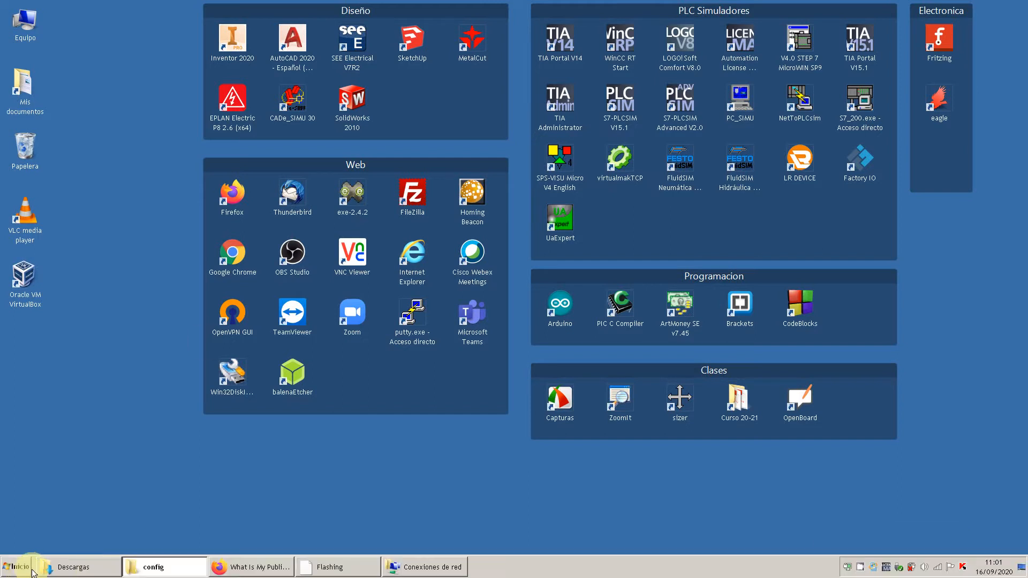
Open a command prompt with cmd and ping 192.168.2.10 through the VPN.
click(8, 571)
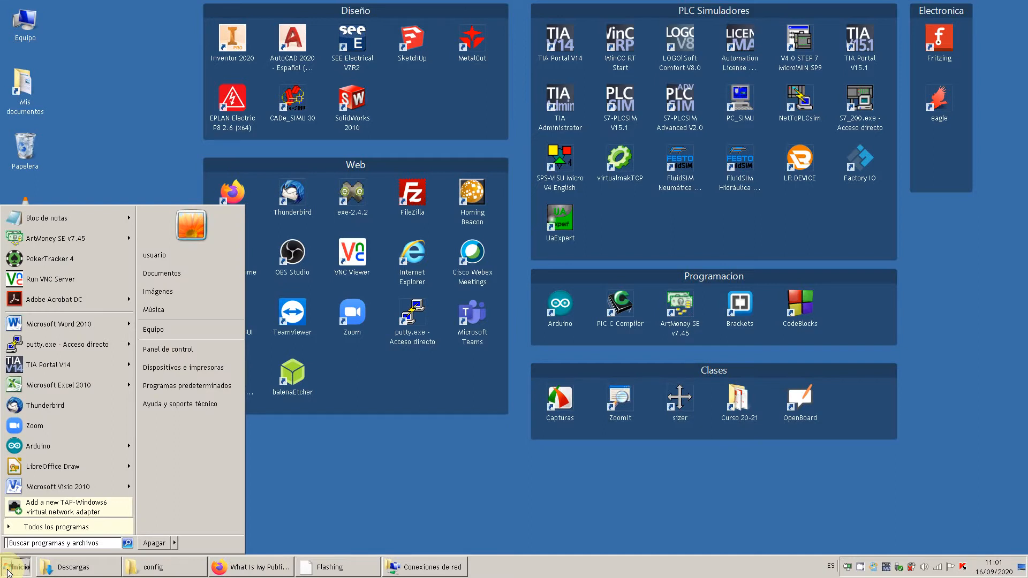
text(cmd)
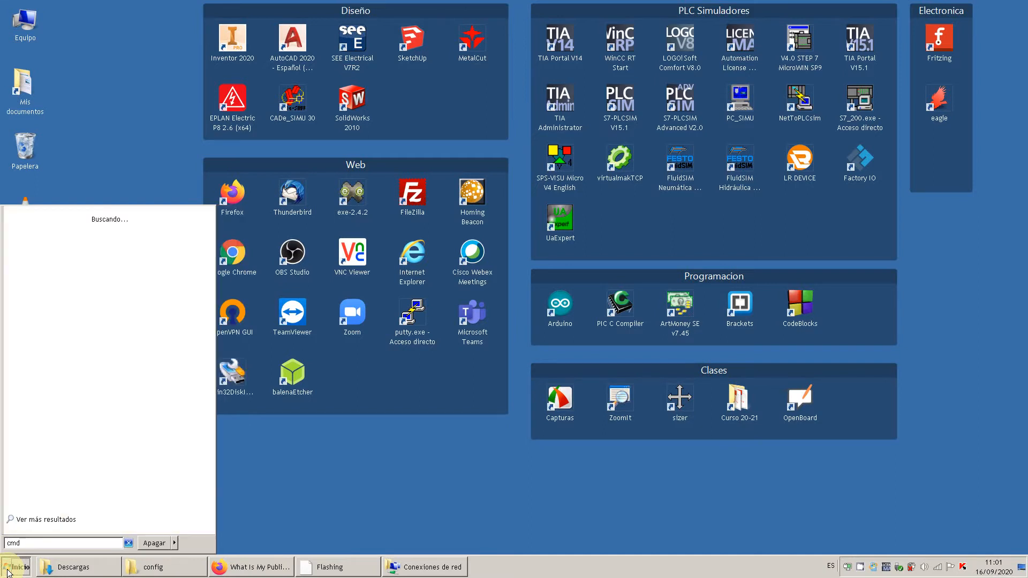
key(Return)
text(ping 192.1)
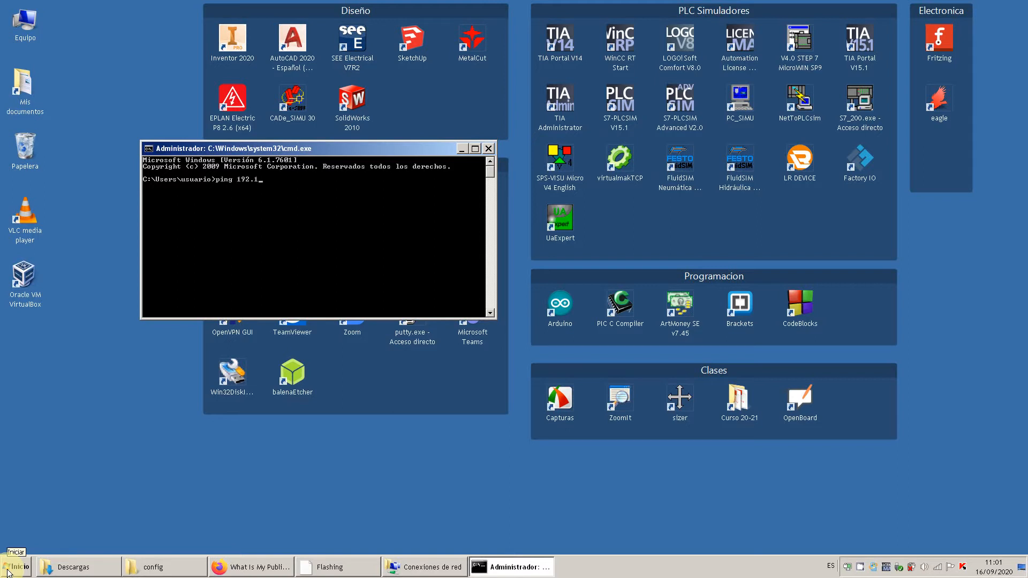
text(68.2.10)
key(Return)
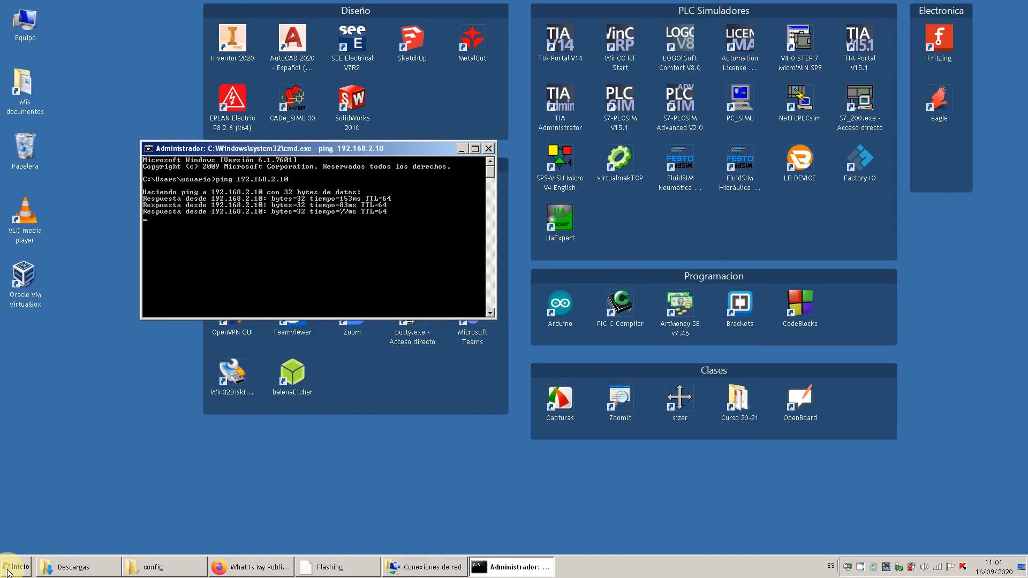
key(Return)
Ping 192.168.2.51 from the command prompt and exit it.
key(Up)
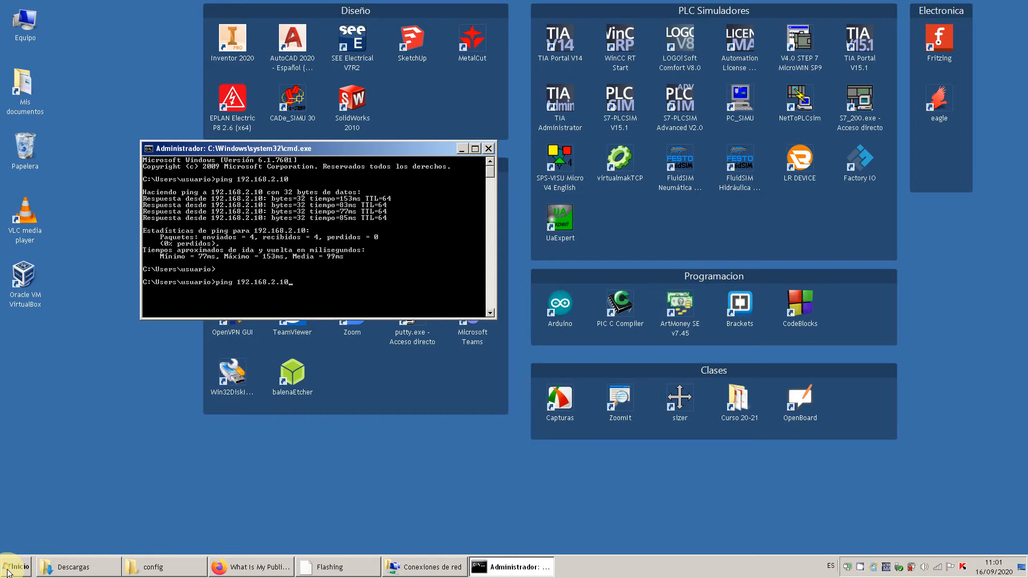
key(BackSpace)
key(BackSpace)
text(51)
key(Return)
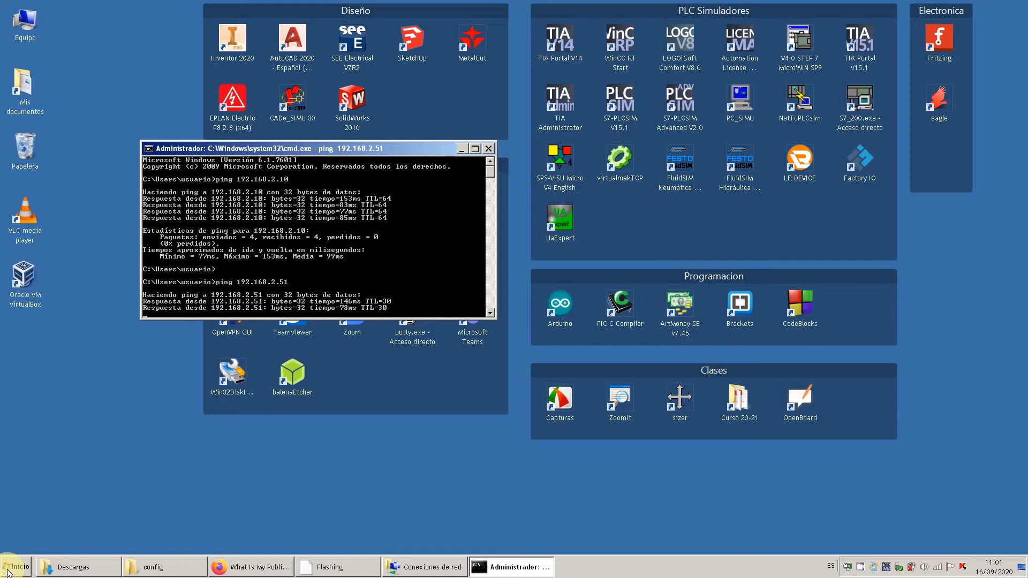
text(exit)
key(Return)
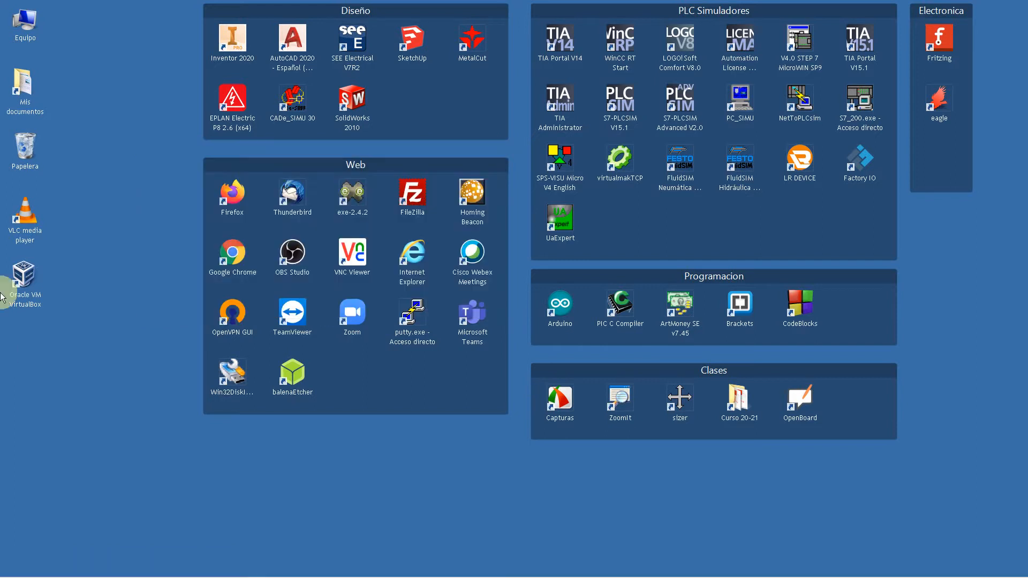
Switch to TIA Portal V14, open the recent project UD9 Práctica 15 and show it in the project view.
click(559, 52)
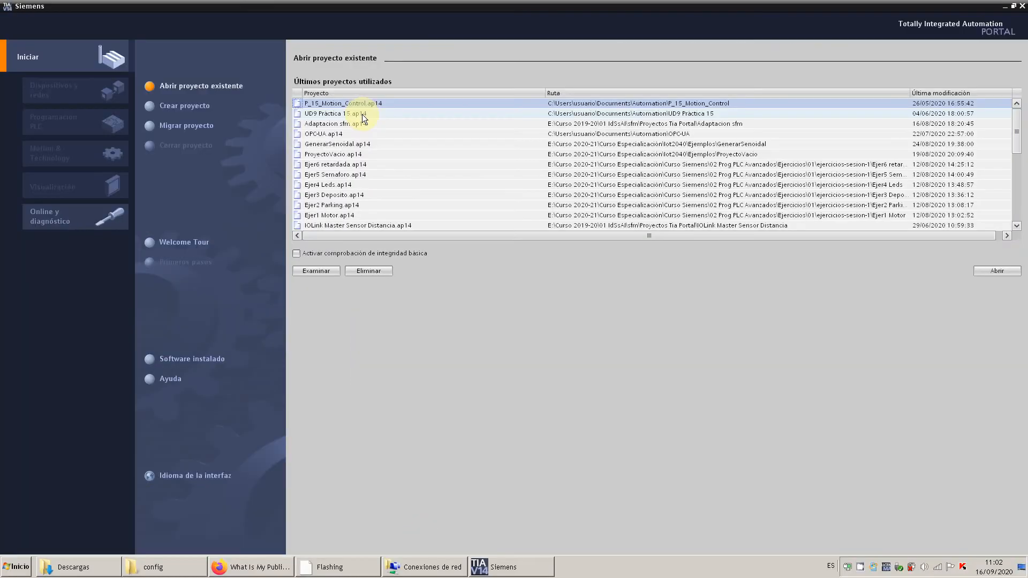
click(362, 114)
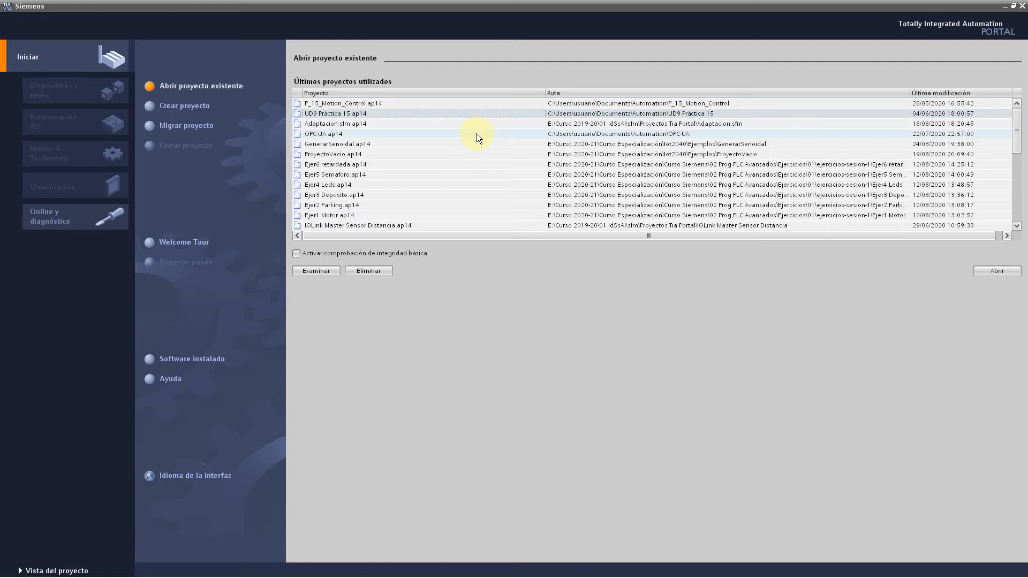
click(999, 270)
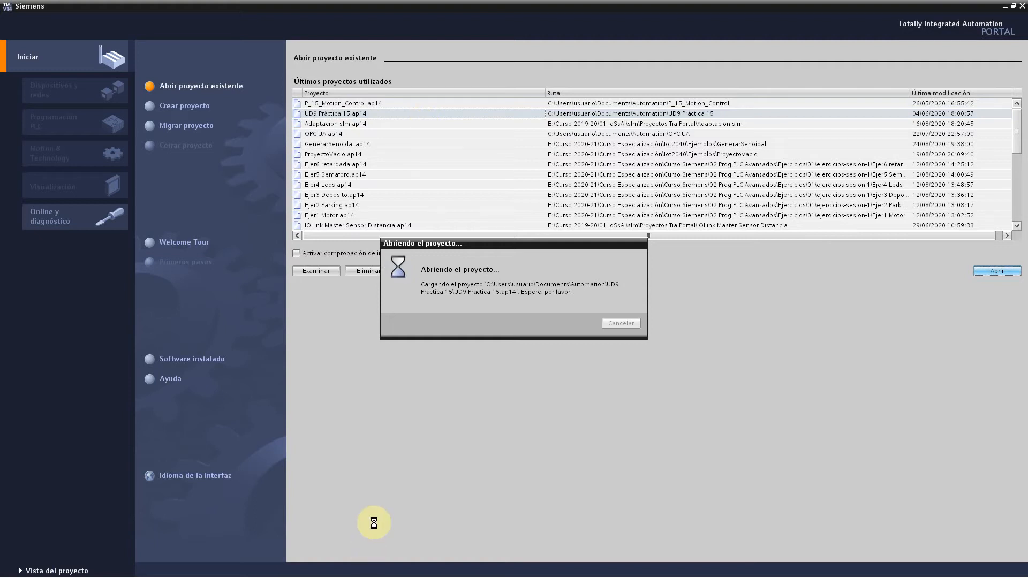
mouse_move(344, 575)
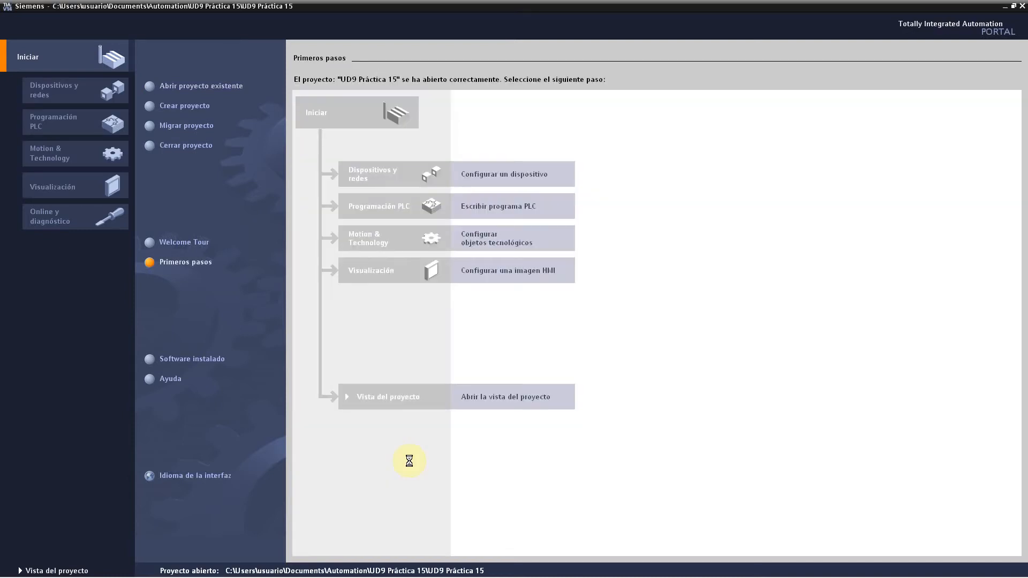
click(73, 571)
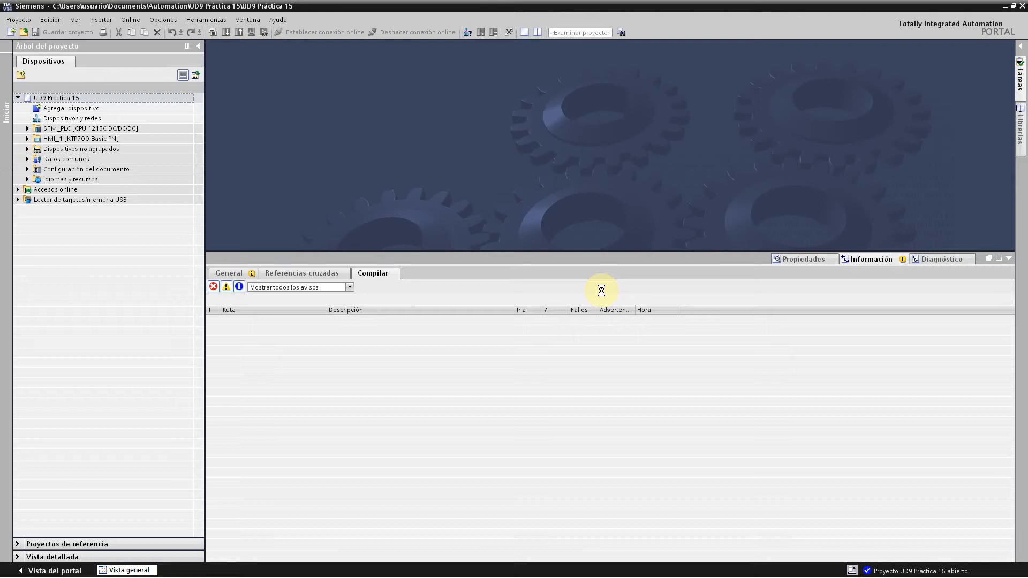
Start loading SFM_PLC [CPU 1215C DC/DC/DC] to the device and continue without synchronization.
click(70, 131)
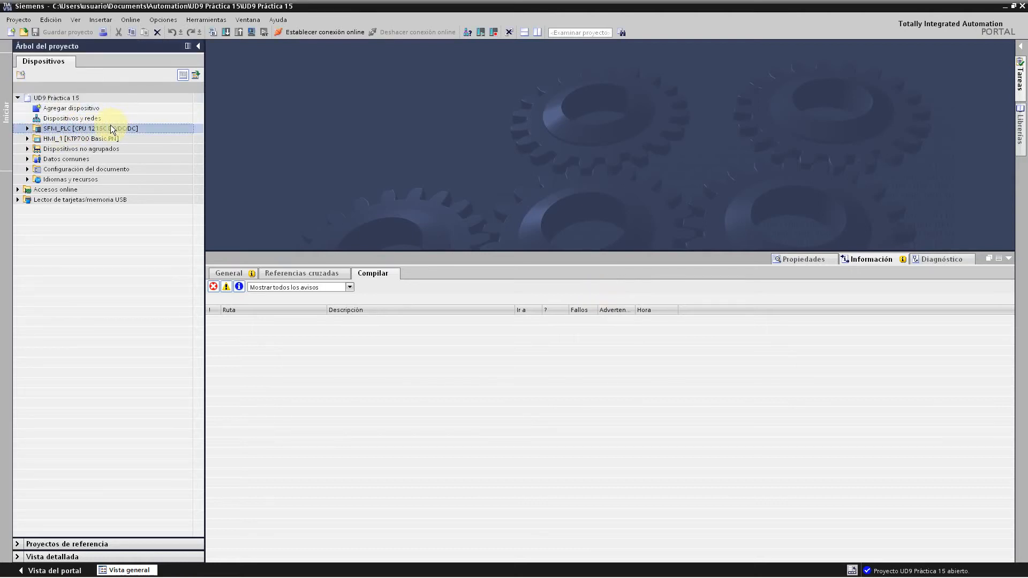
click(102, 137)
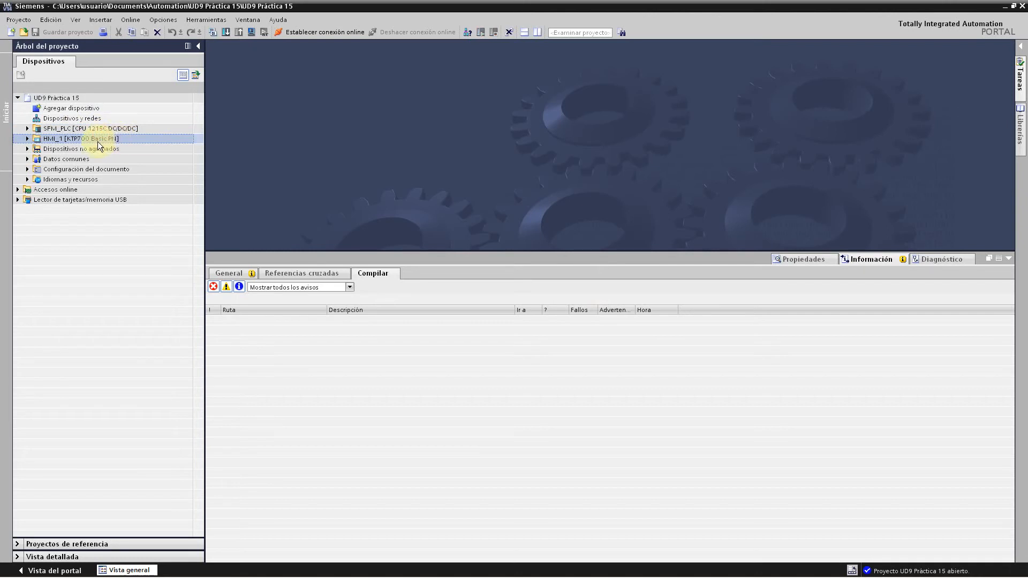
click(94, 130)
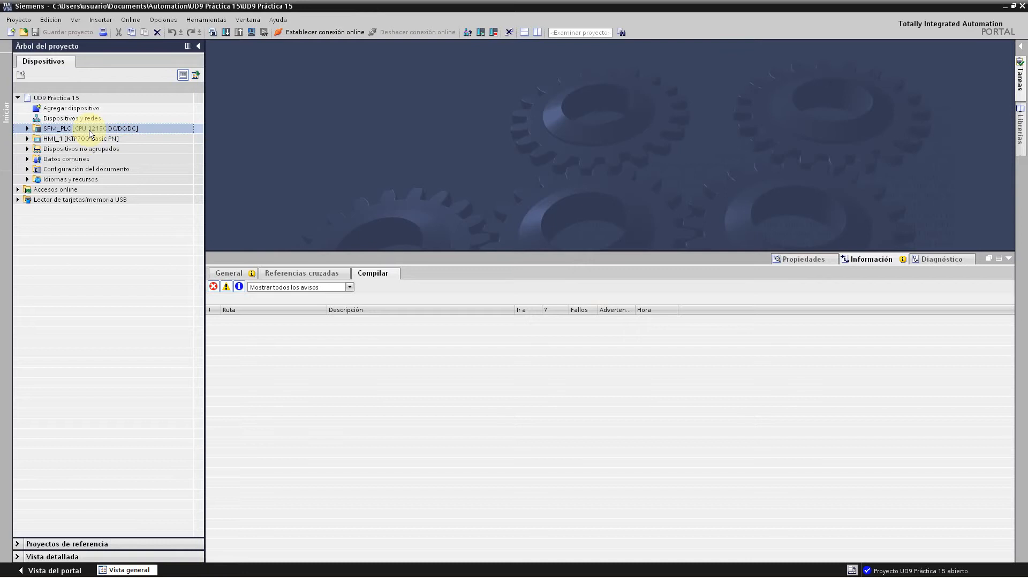
click(226, 33)
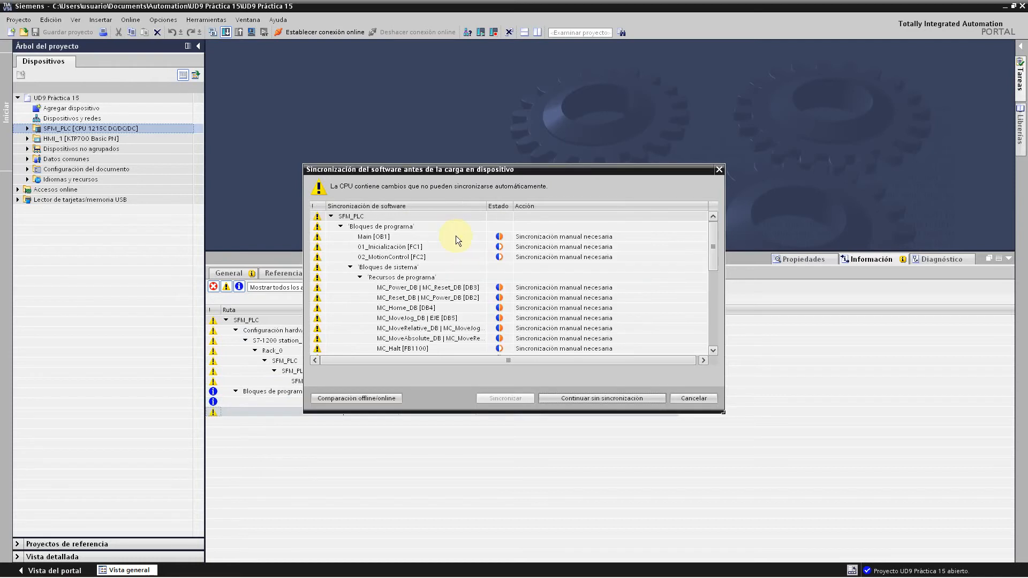
click(612, 401)
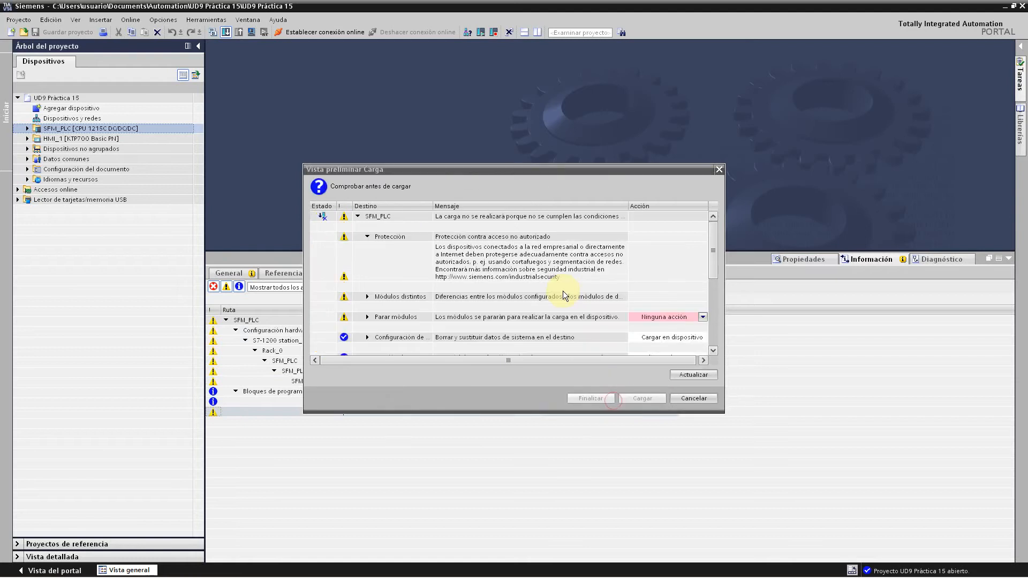
Set the stop modules action to "Parar todos", load SFM_PLC, and finish with "Arrancar todos" enabled.
click(673, 317)
click(665, 336)
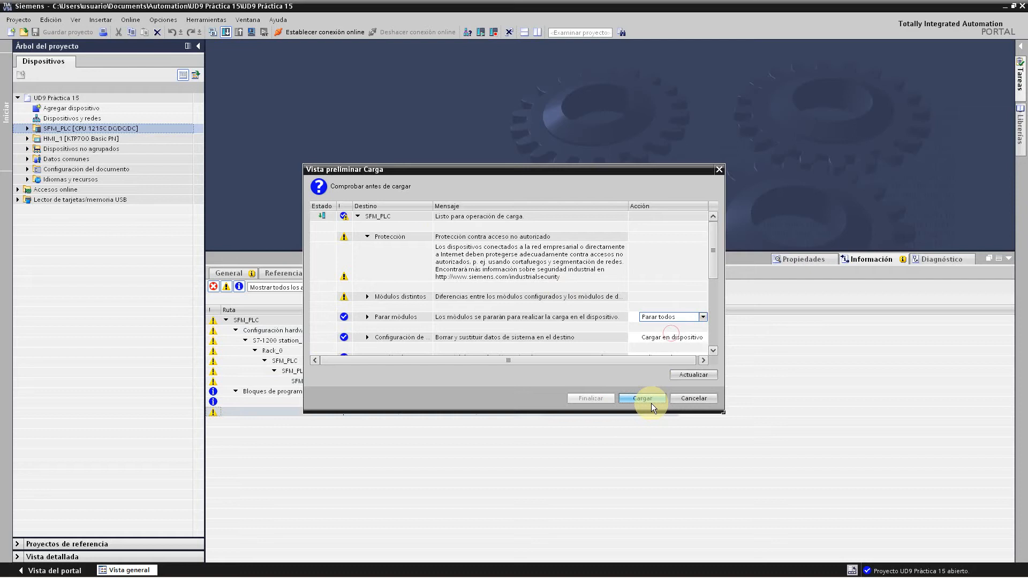
click(649, 400)
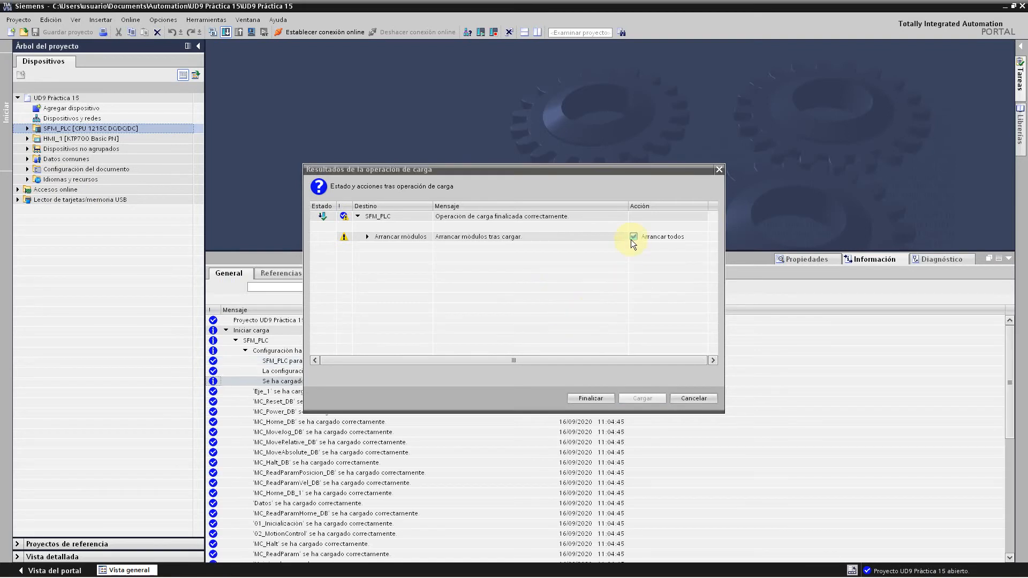
click(593, 398)
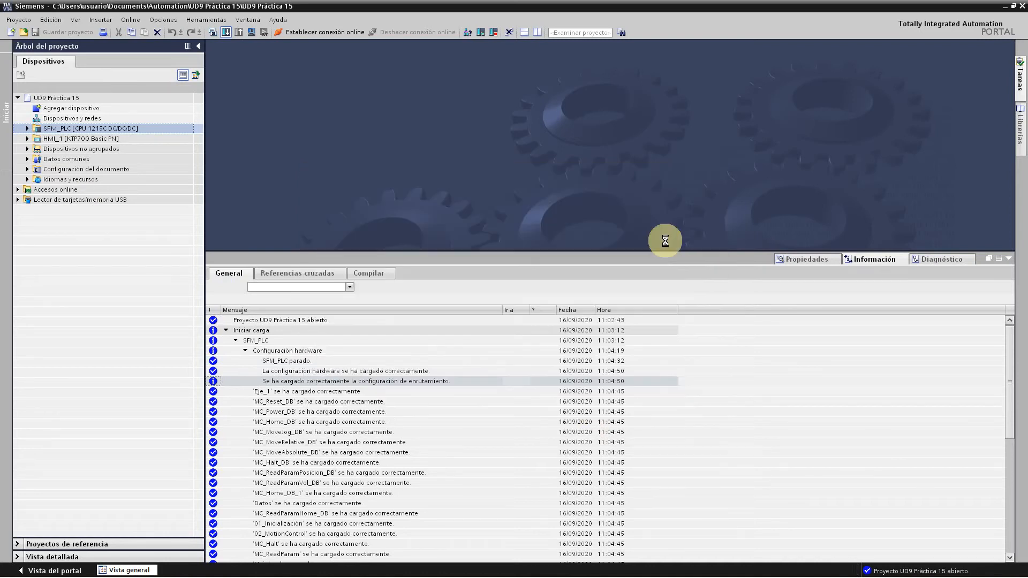
Update the accessible devices of TAP-Windows Adapter V9 under the online accesses and select sfm_plc.
click(17, 190)
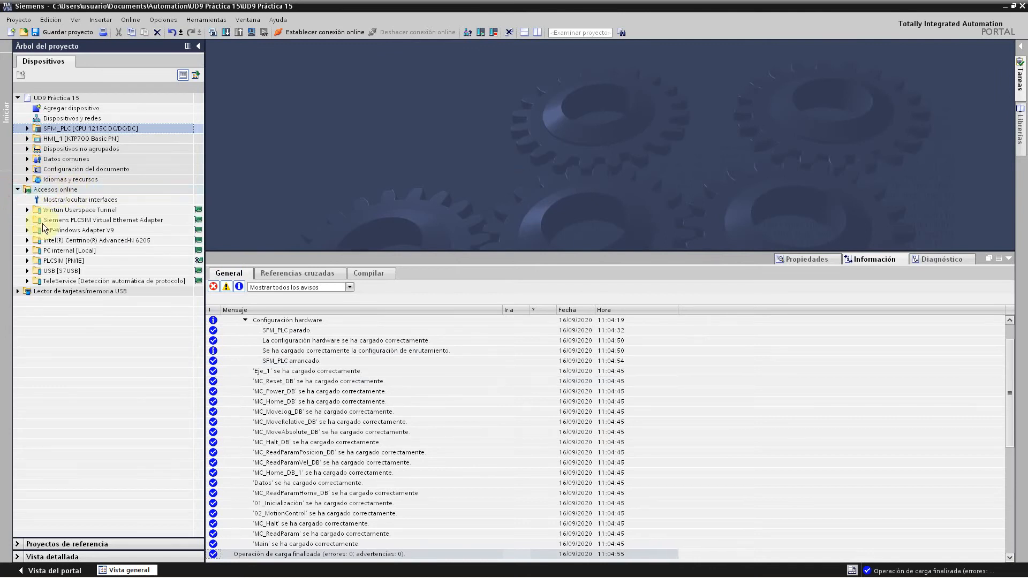
click(28, 230)
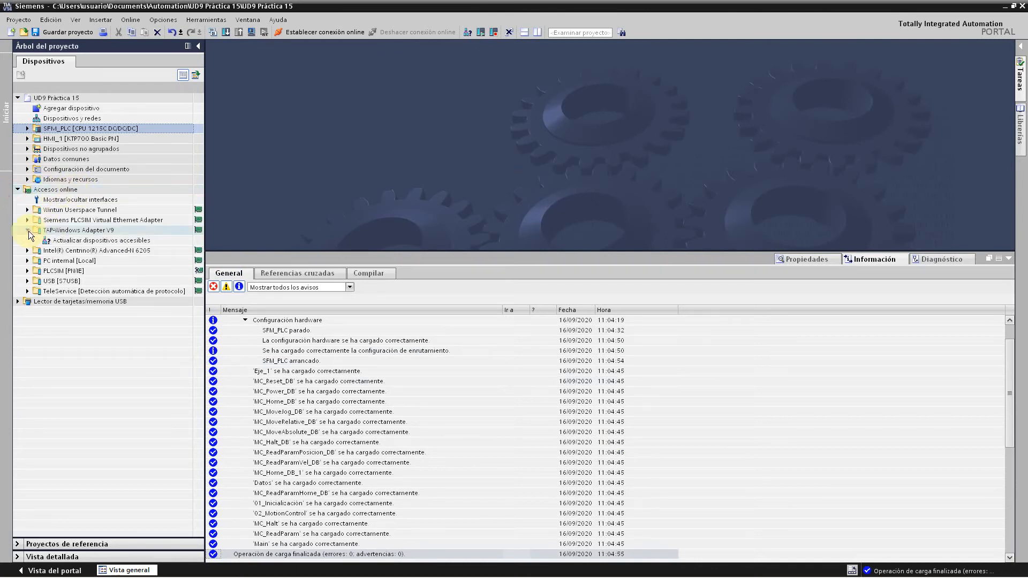
click(66, 239)
double_click(66, 239)
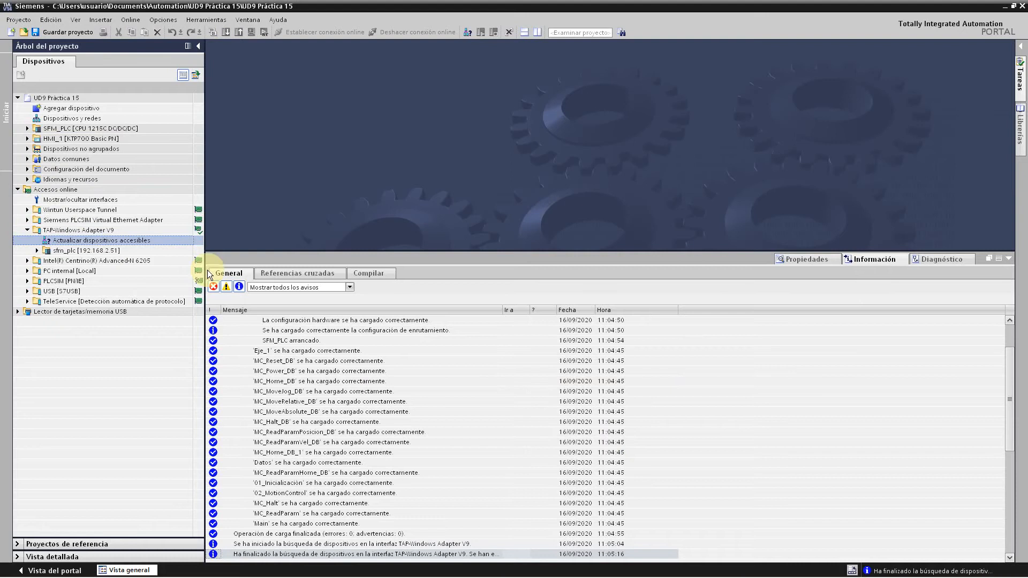
click(38, 251)
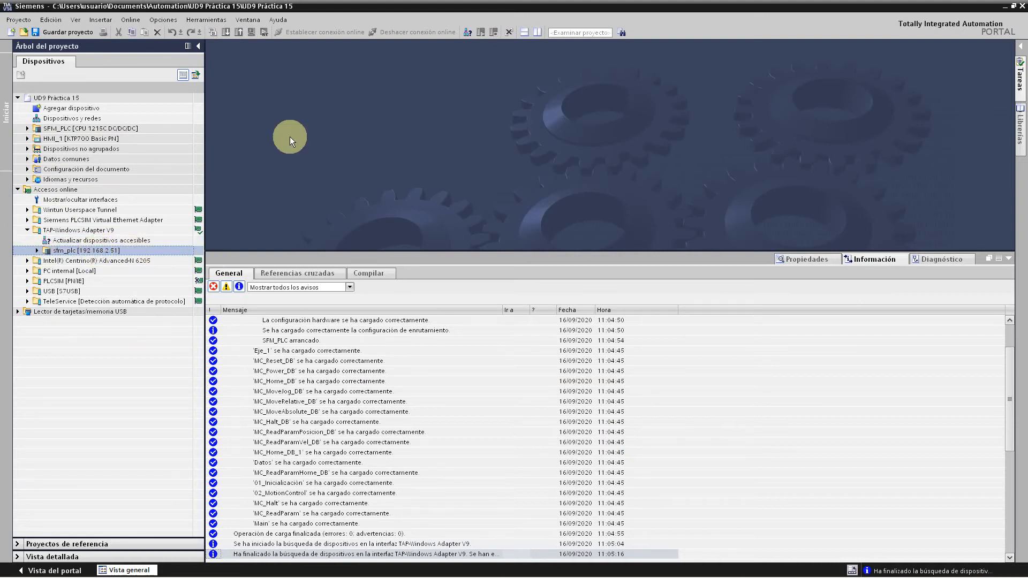
Start the runtime simulation of HMI_1 [KTP700 Basic PN] and enlarge the simulator window to show the whole panel.
click(90, 139)
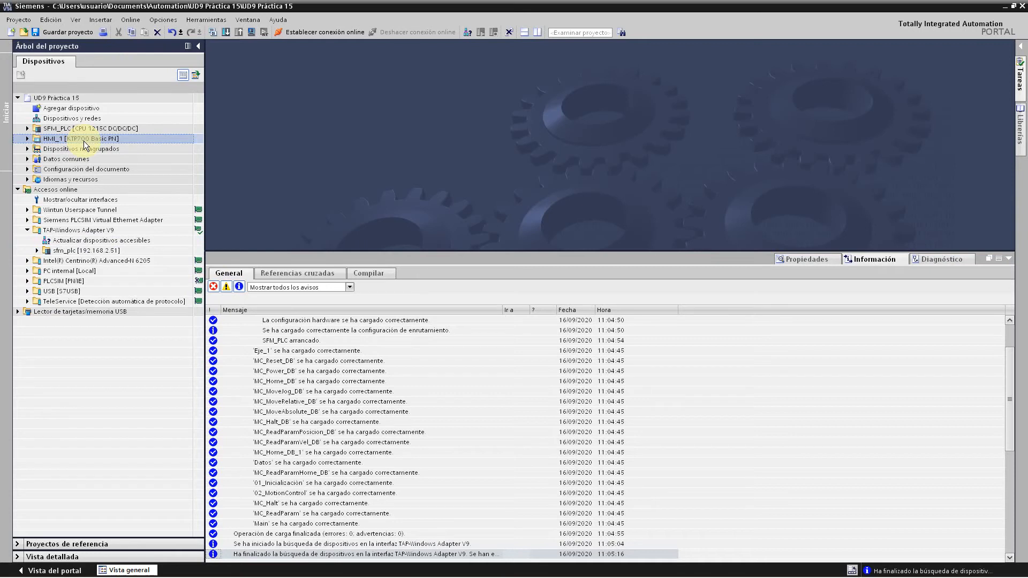
click(27, 139)
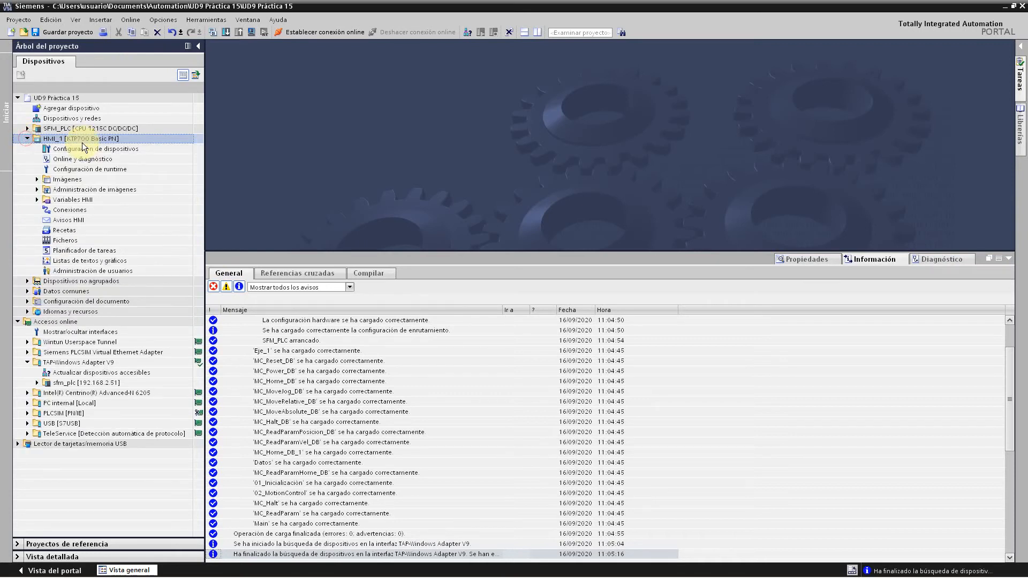
click(263, 32)
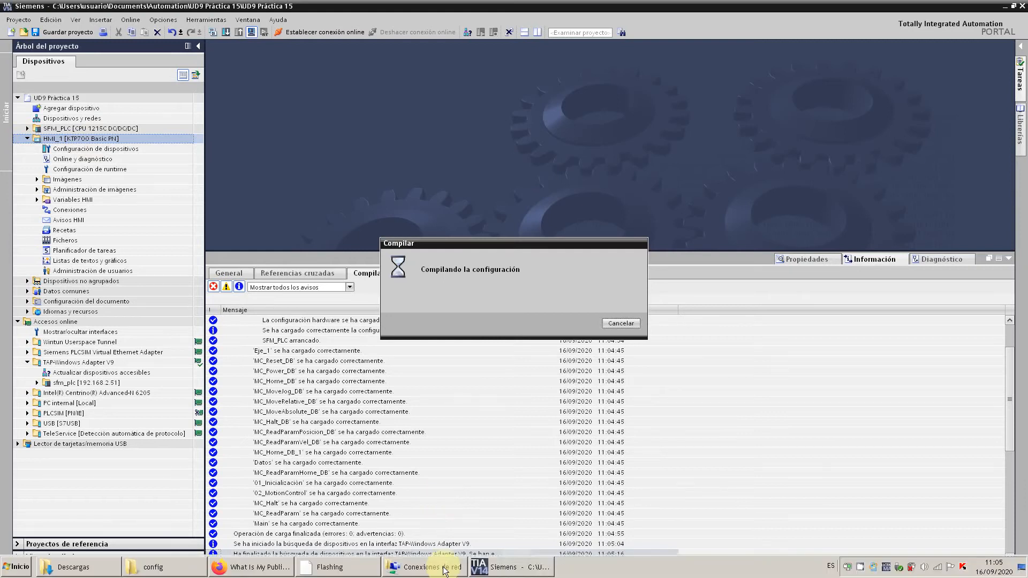
mouse_move(444, 571)
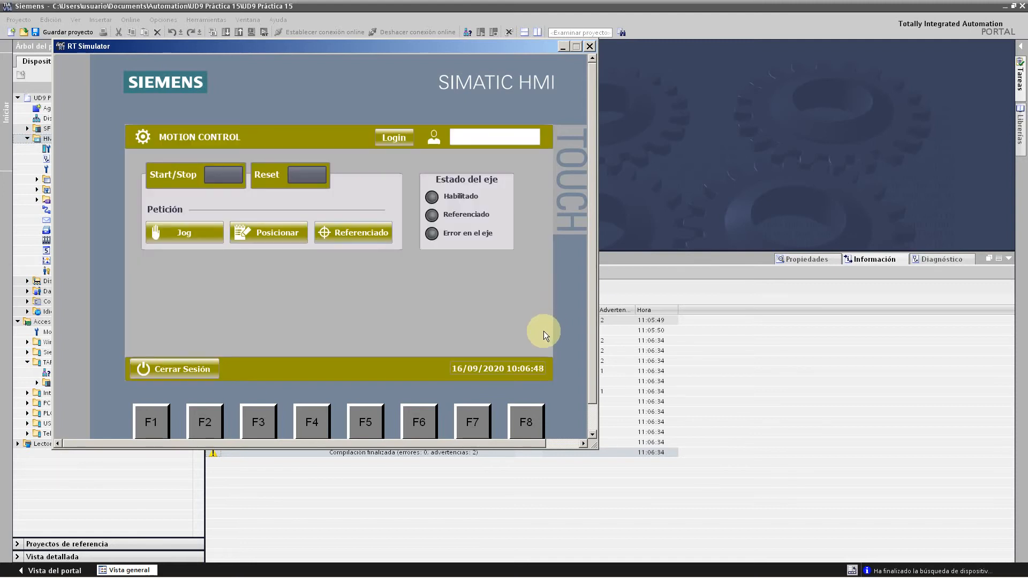
drag(598, 450, 621, 485)
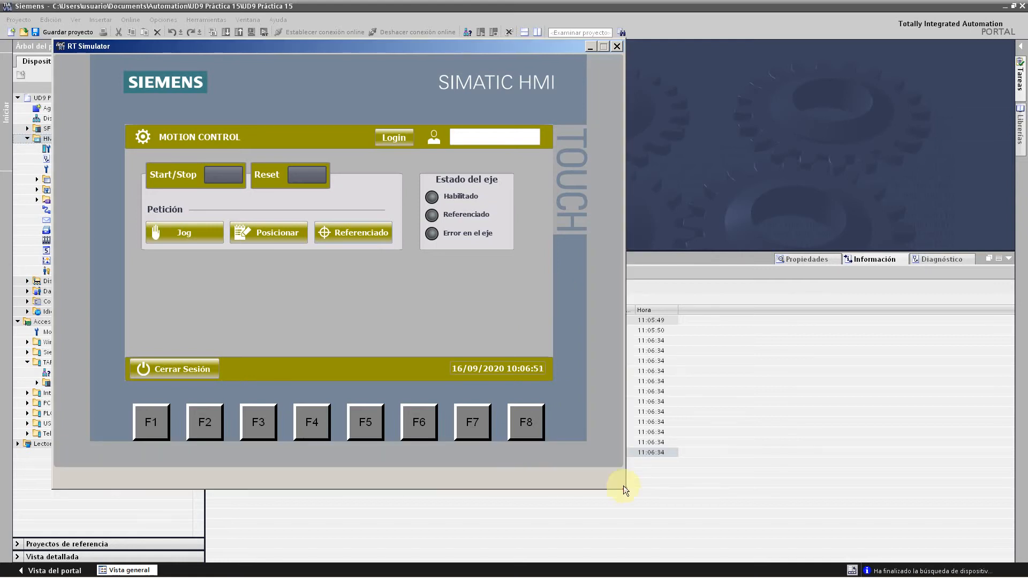
Request the Posicionar function on the simulated HMI and enter Administrador as the user name in the login dialog.
click(258, 231)
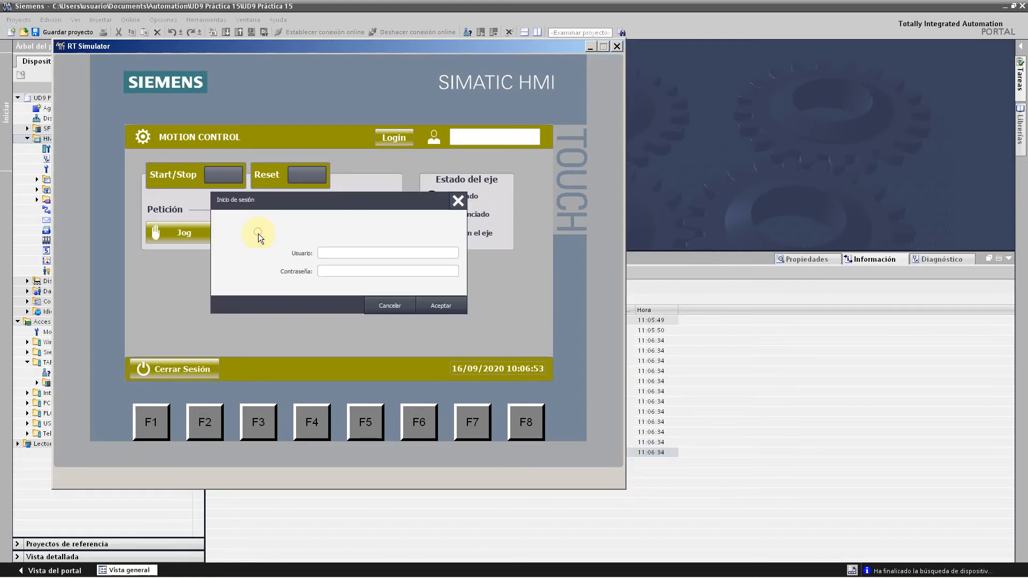
click(348, 253)
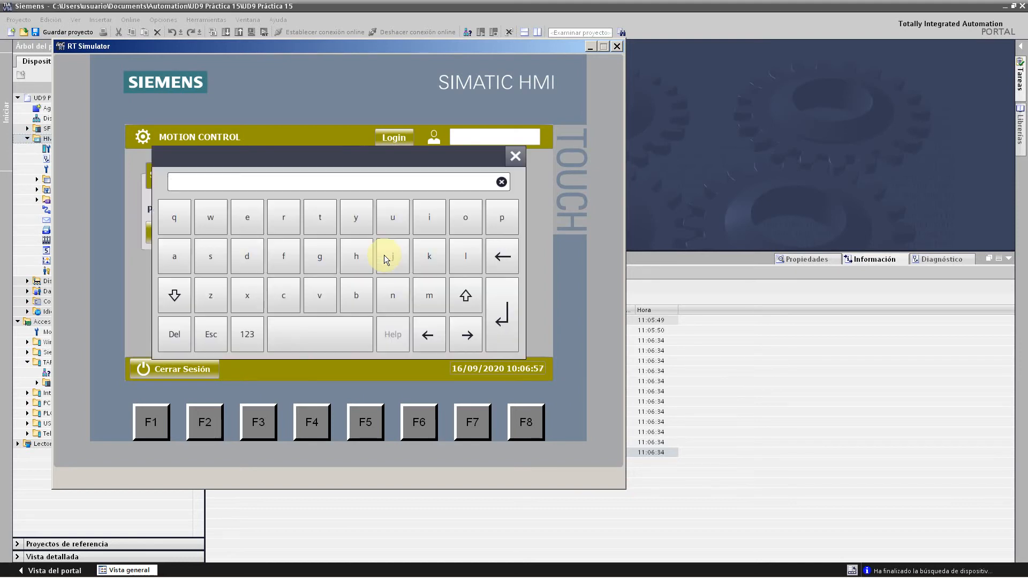
text(Administrador)
key(Return)
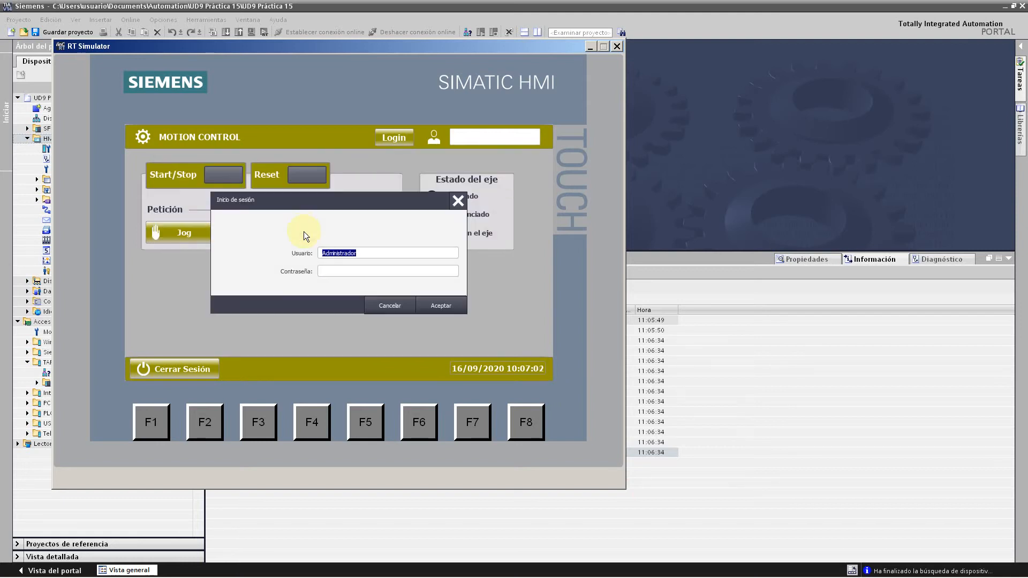
Try twice to log in to the HMI by entering the account password, and dismiss the system notices.
click(335, 272)
text(****)
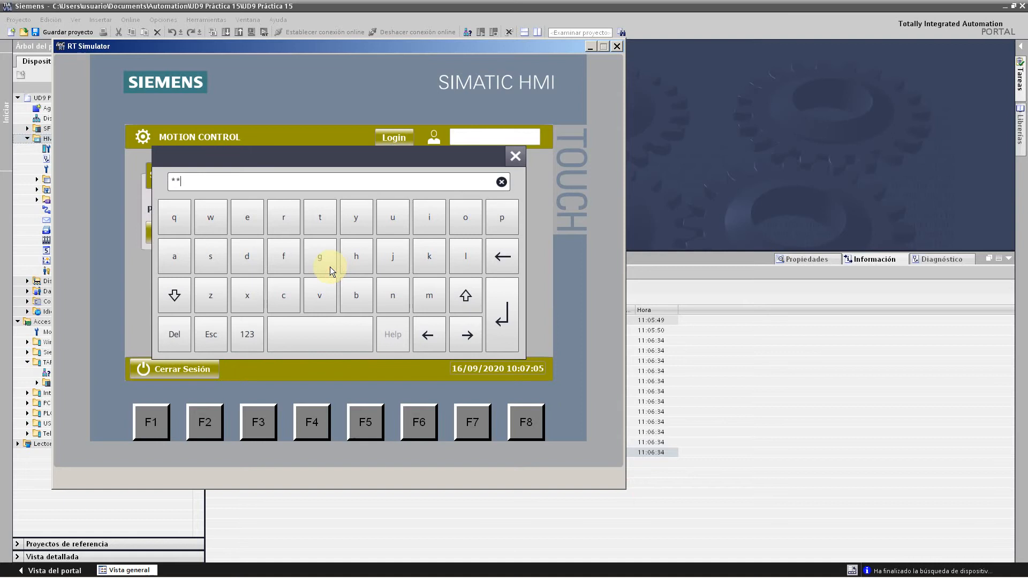
key(Return)
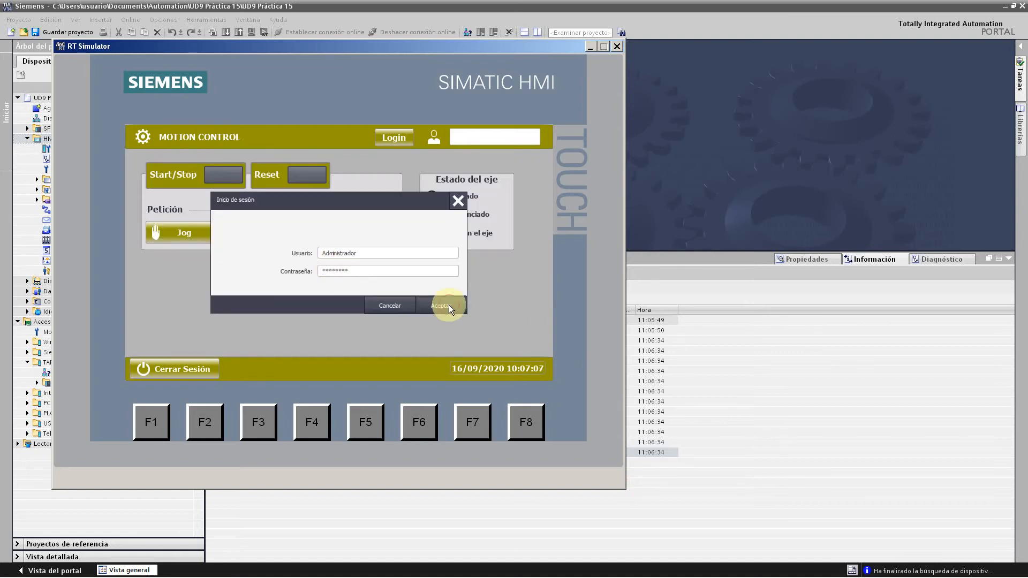
click(448, 304)
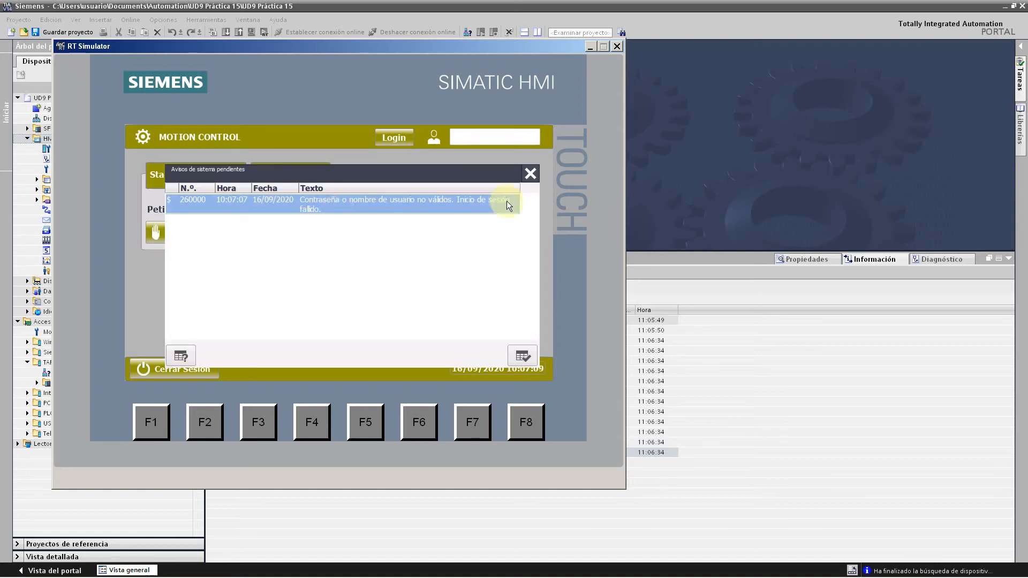
click(463, 136)
click(347, 270)
text(****)
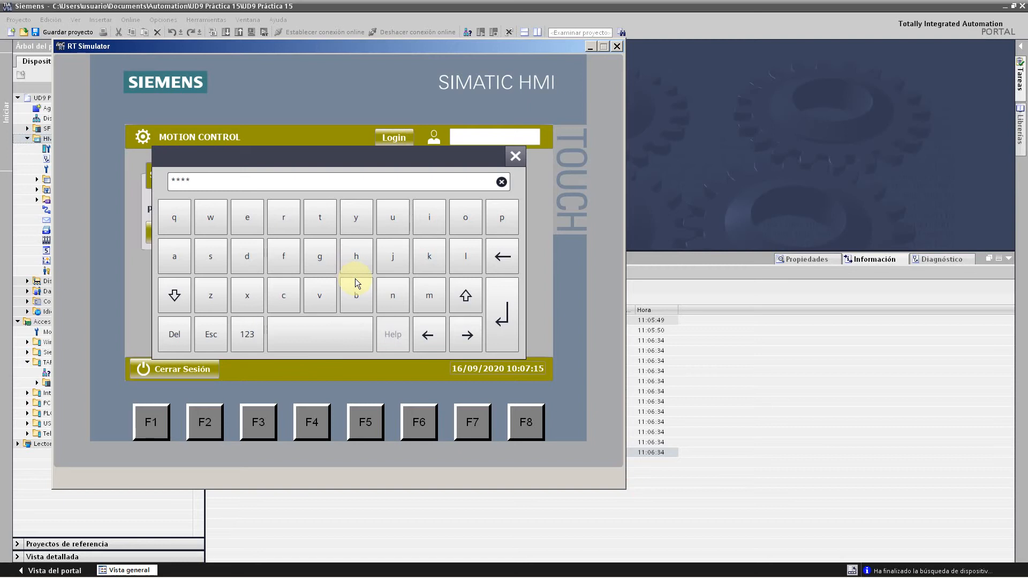
click(501, 313)
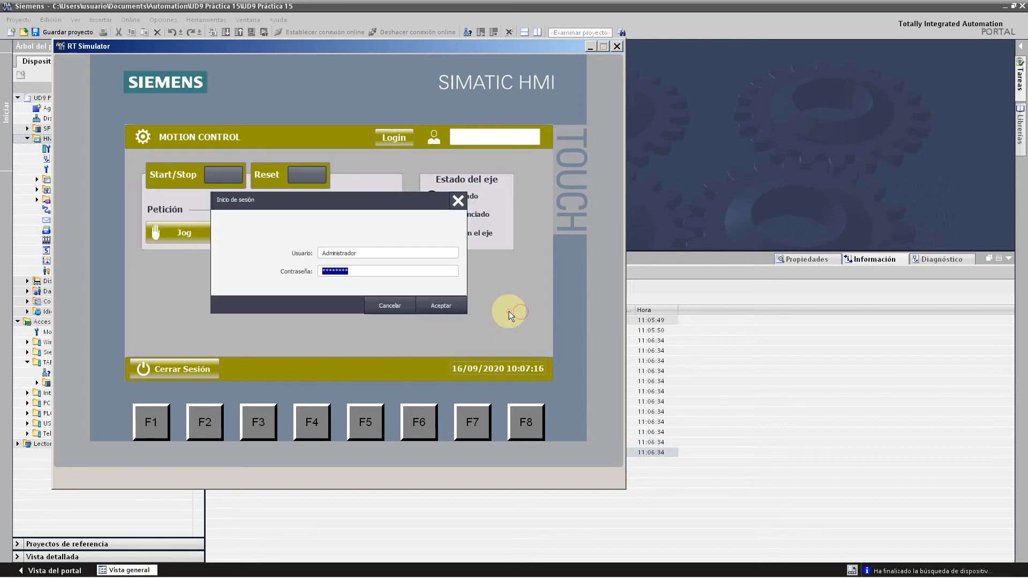
click(428, 305)
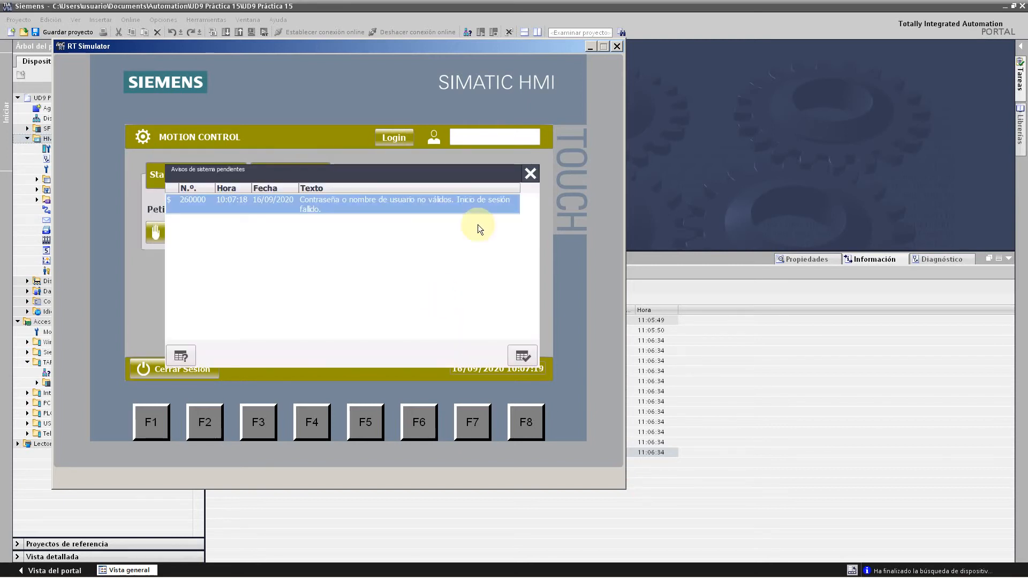
click(509, 349)
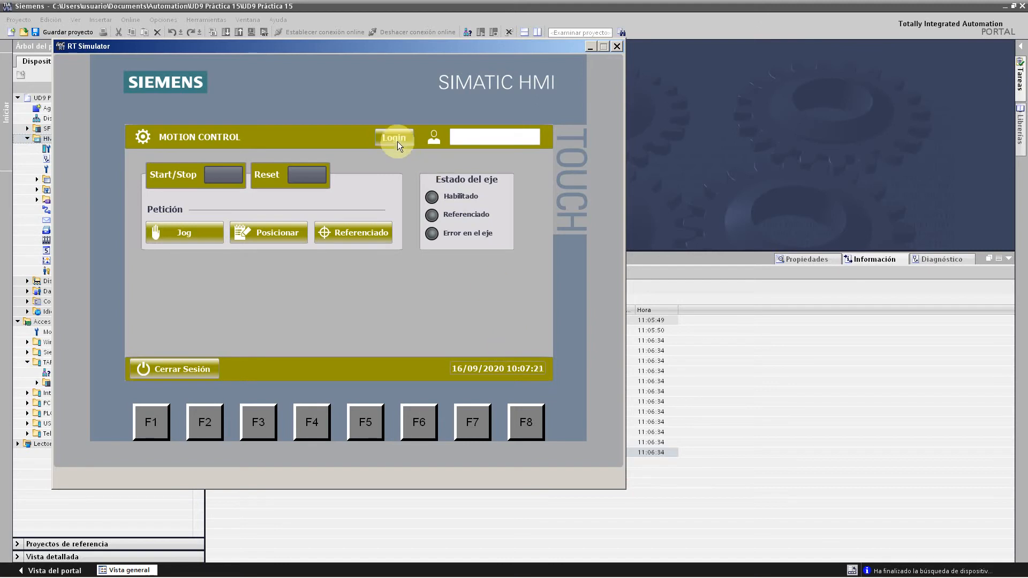
Reopen the HMI login, keep Administrador as the user name, enter the account password and accept.
click(206, 225)
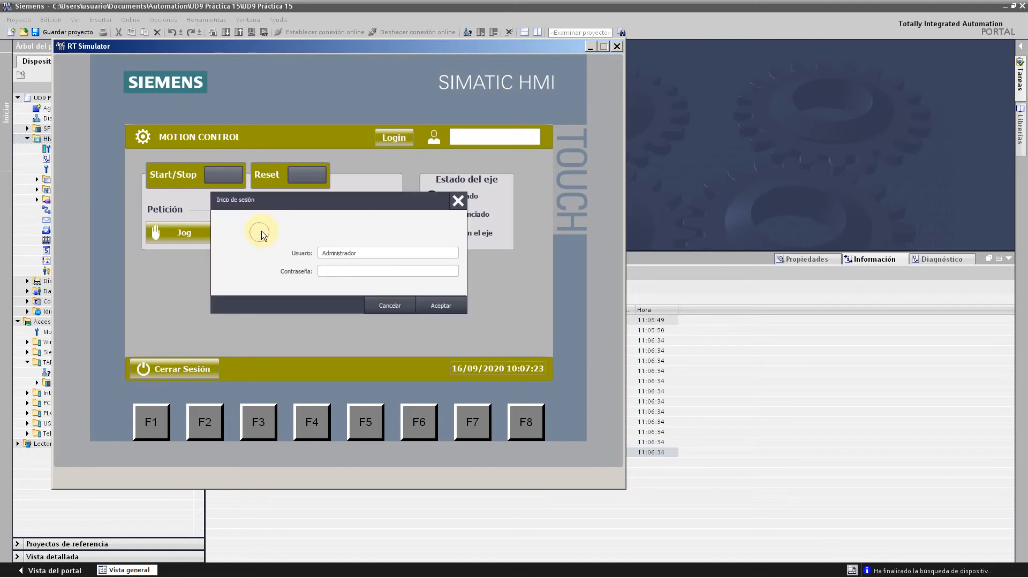
click(388, 276)
click(514, 157)
click(324, 256)
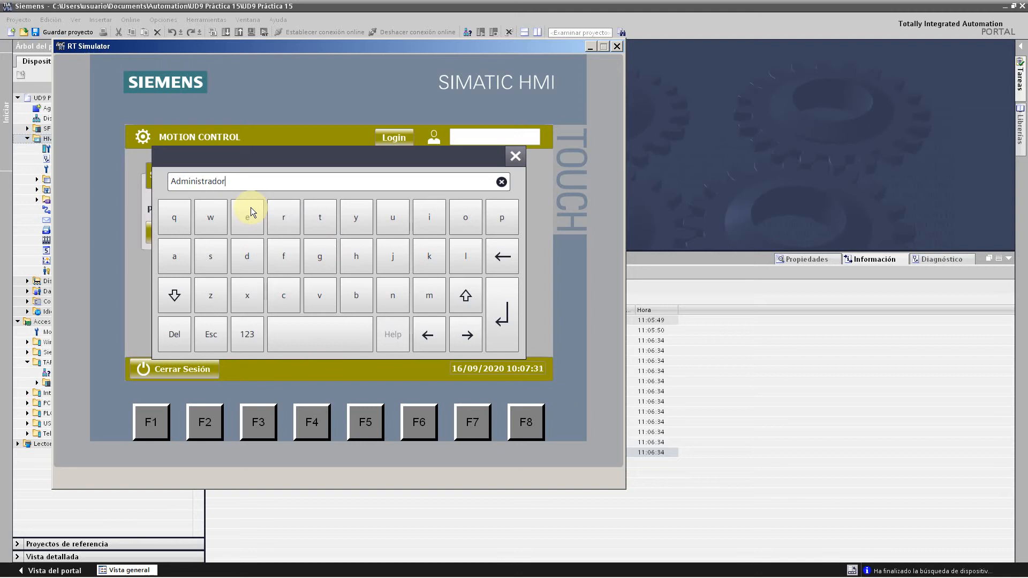
click(501, 313)
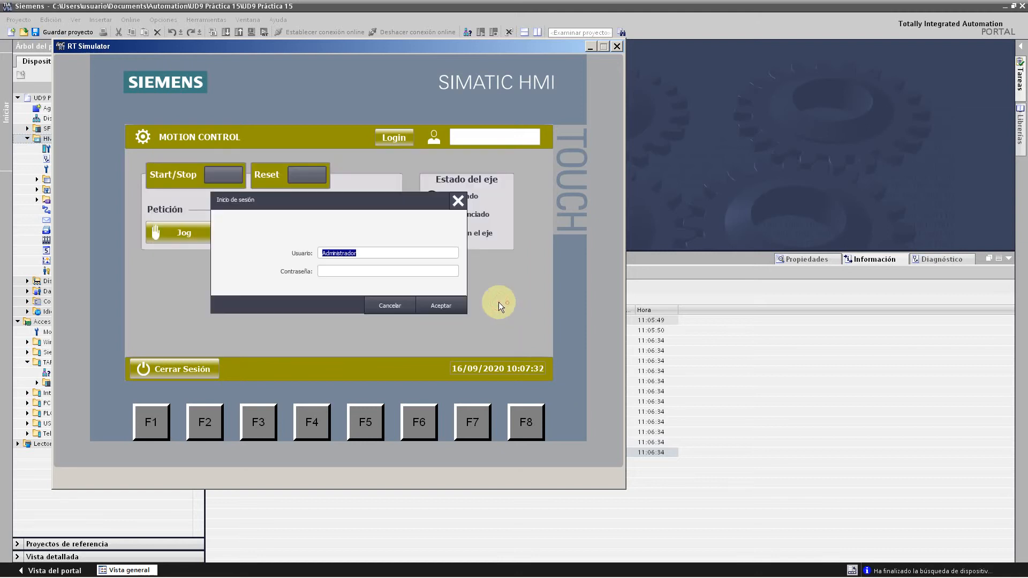
click(379, 266)
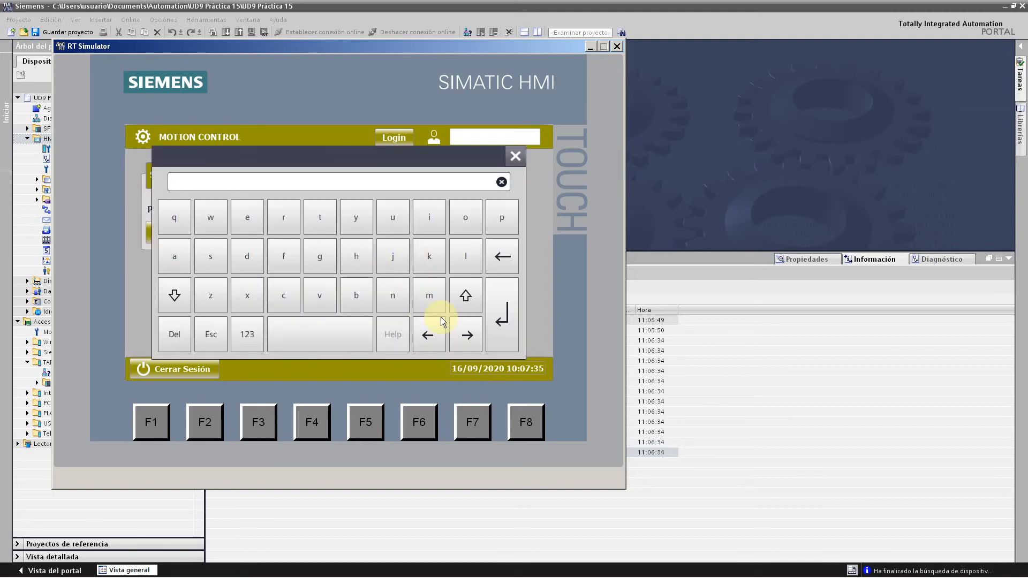
click(486, 298)
click(412, 269)
click(471, 297)
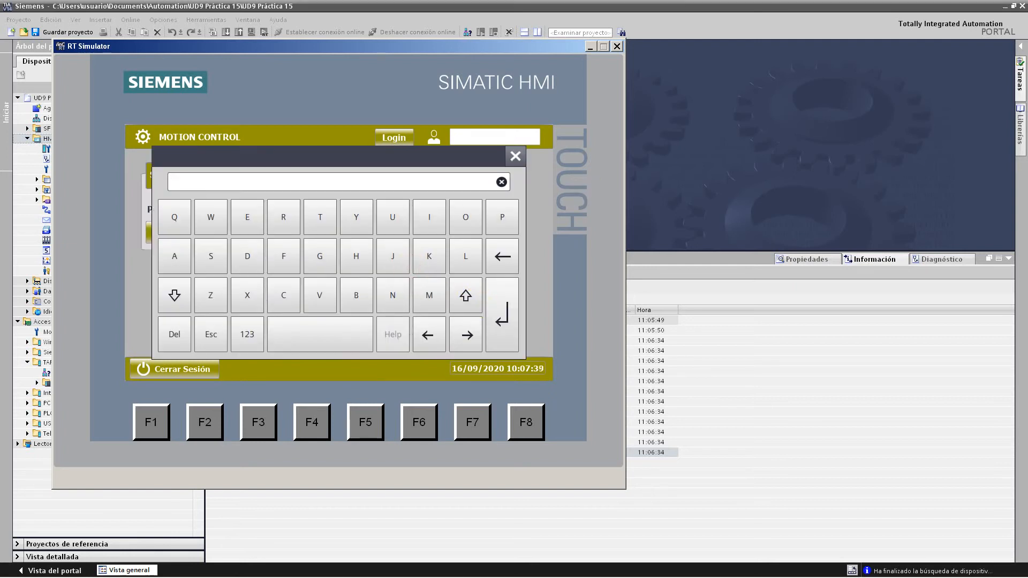
text(********)
key(Return)
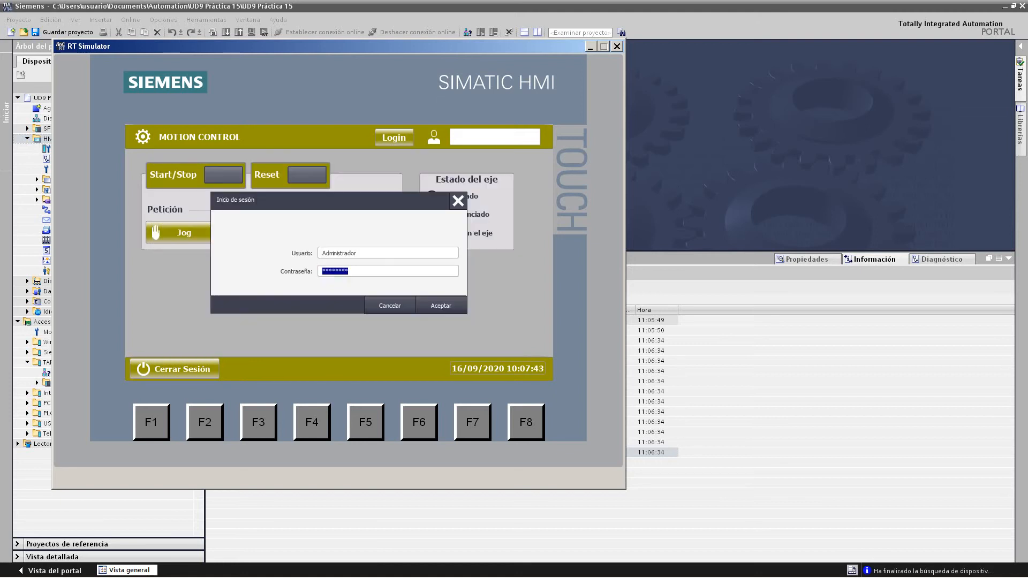
click(454, 305)
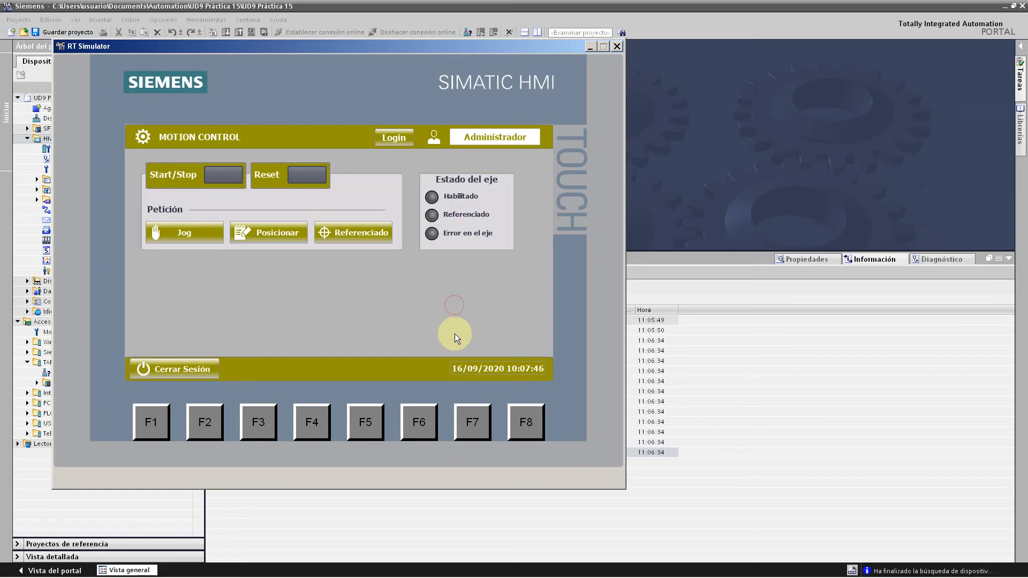
Show the Posicionar controls on the simulated HMI and close the RT Simulator.
click(264, 236)
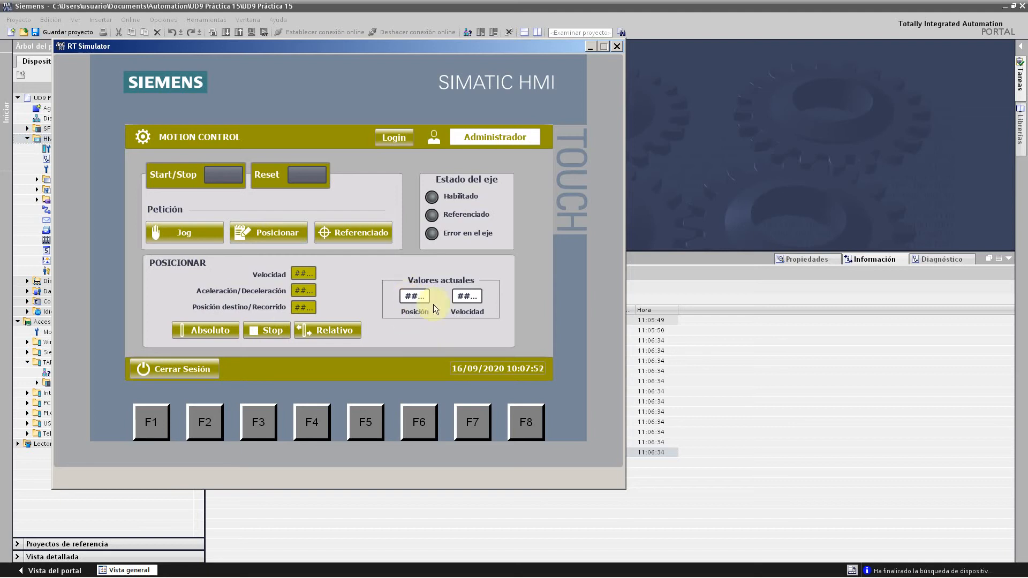
click(617, 47)
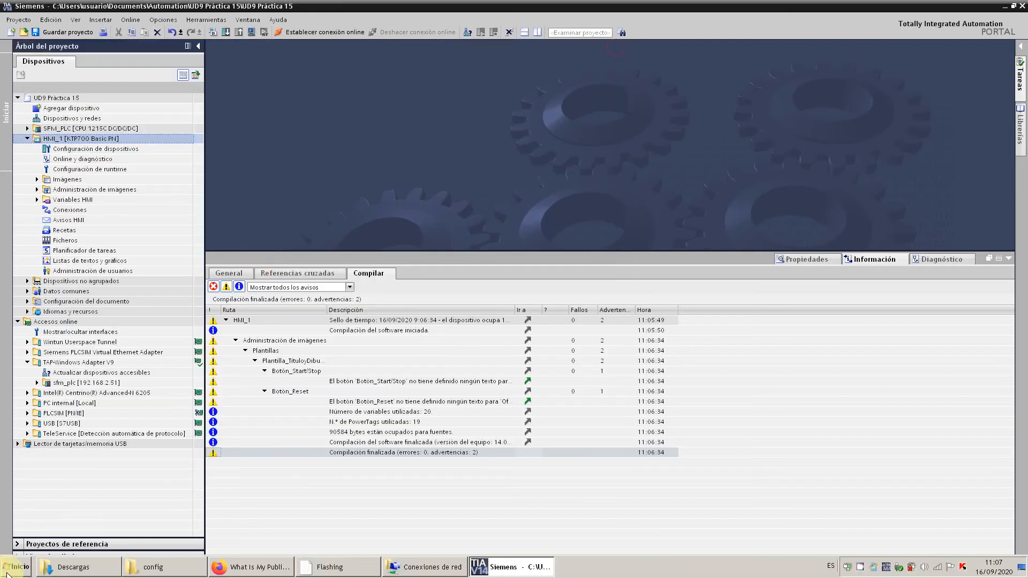
In the Windows Control Panel's PG/PC interface settings, assign S7ONLINE (STEP 7) to TAP-Windows Adapter V9.TCPIP.Auto.1 and accept the changes.
click(6, 568)
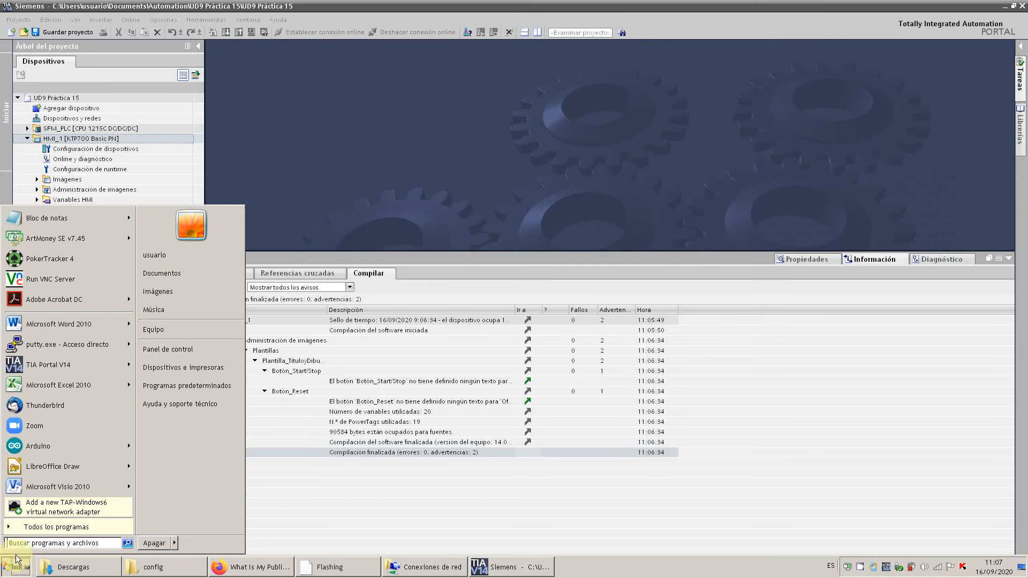
click(213, 352)
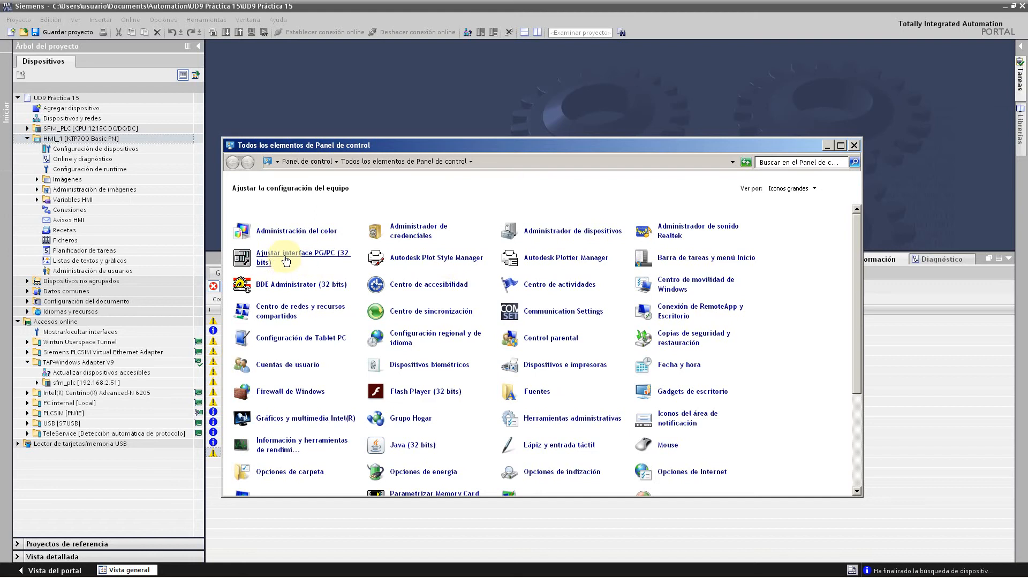
click(276, 263)
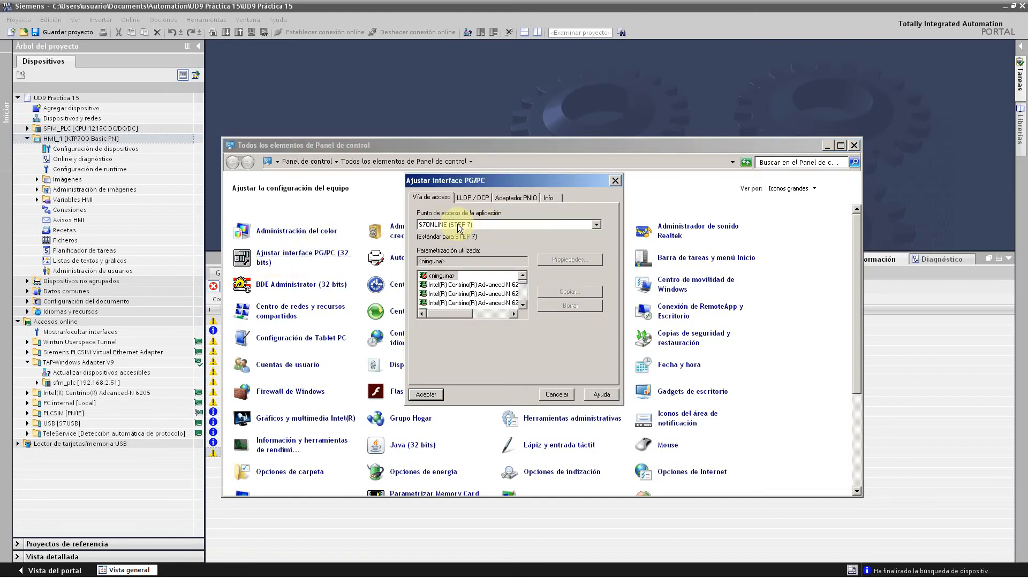
drag(521, 281, 521, 292)
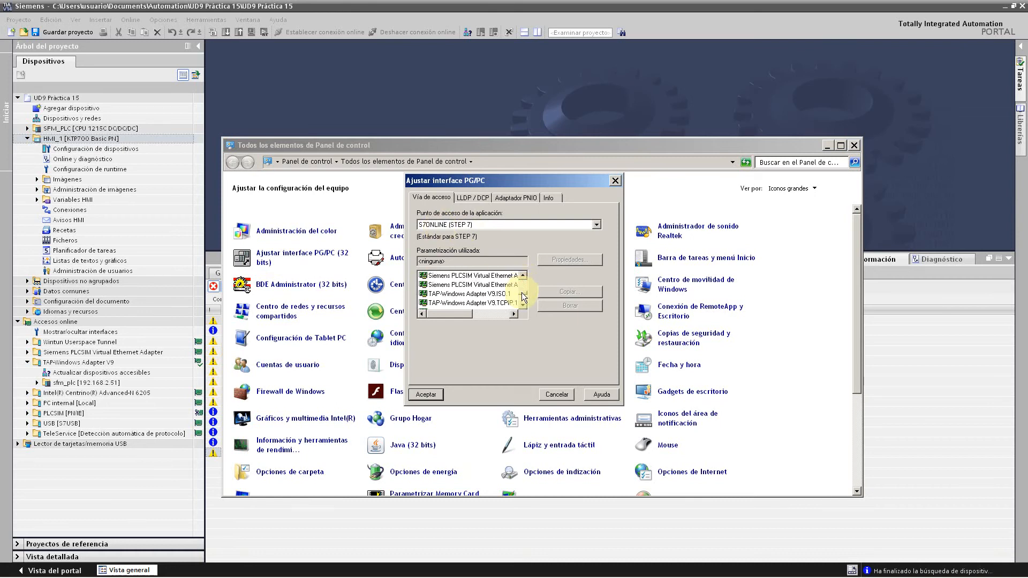
click(499, 303)
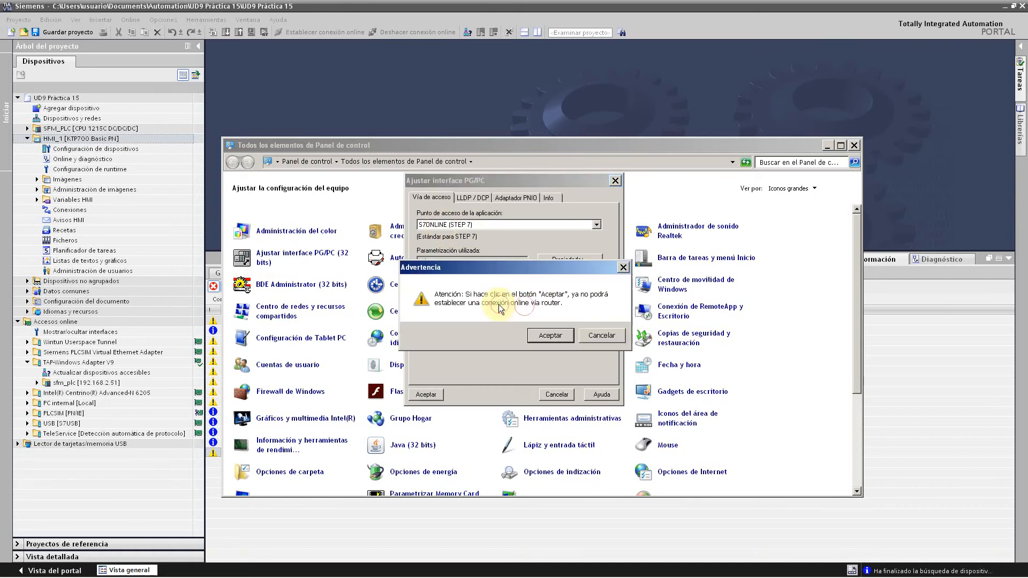
click(546, 335)
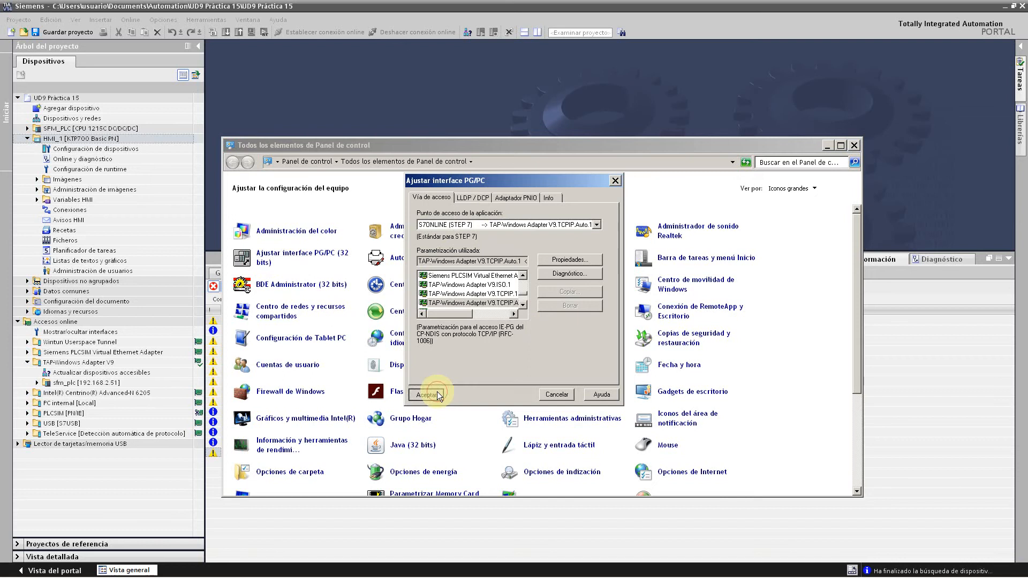
Return to TIA Portal and start the HMI_1 simulation again.
click(281, 7)
click(251, 33)
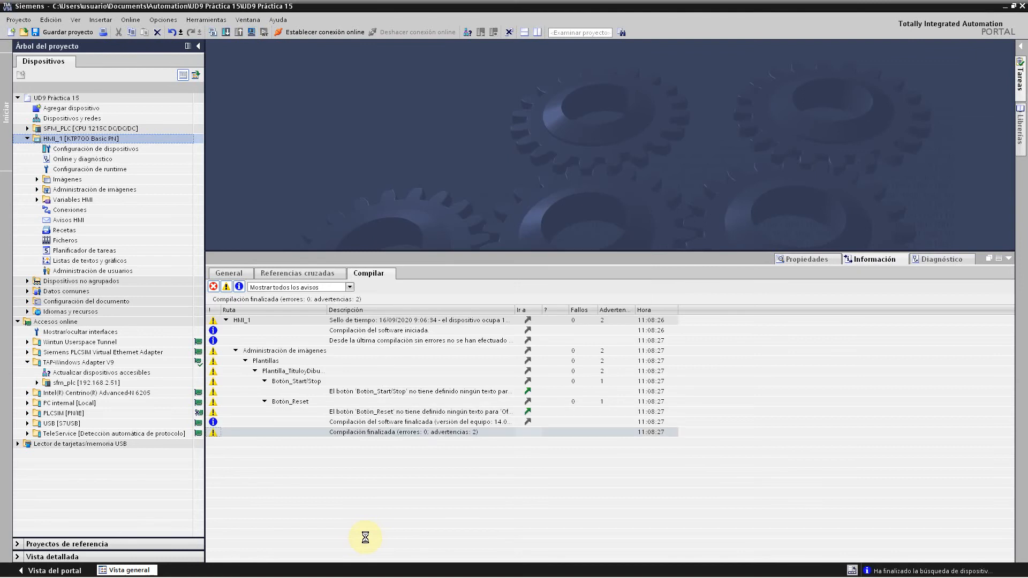
Log in to the simulated HMI with the user name Administrador and the account password.
mouse_move(365, 576)
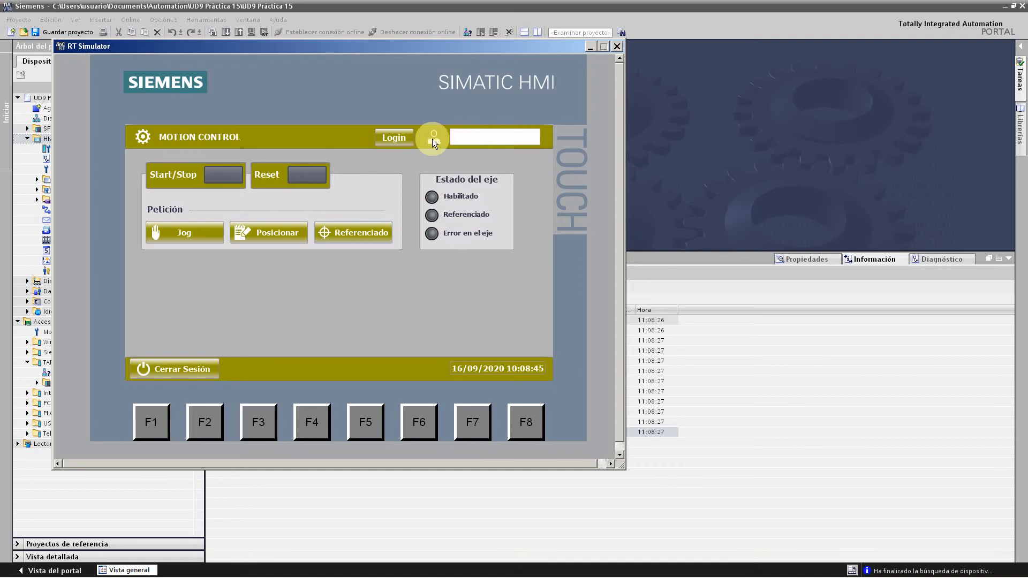
click(410, 138)
click(331, 255)
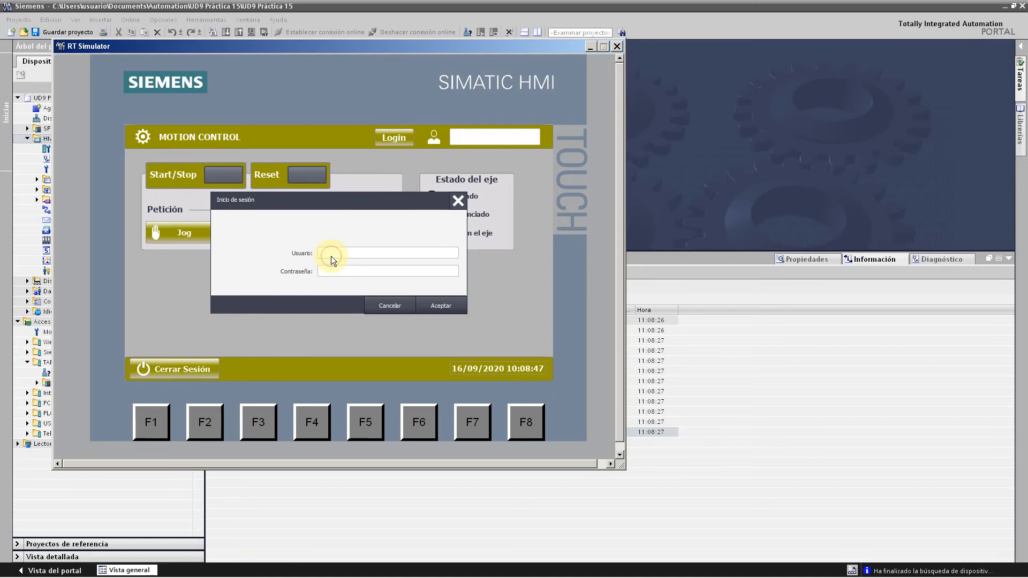
text(Administrador)
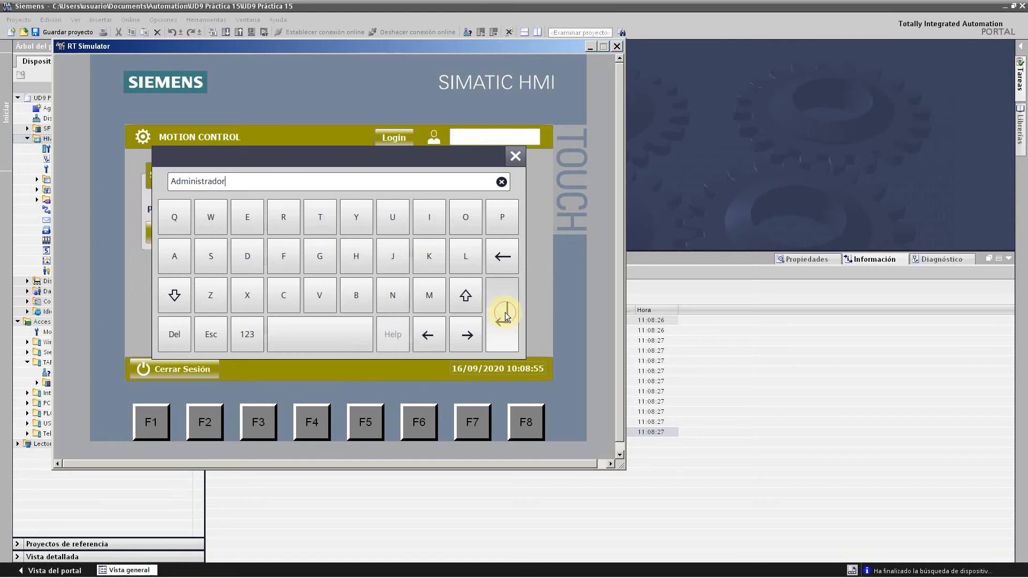
click(505, 313)
click(399, 271)
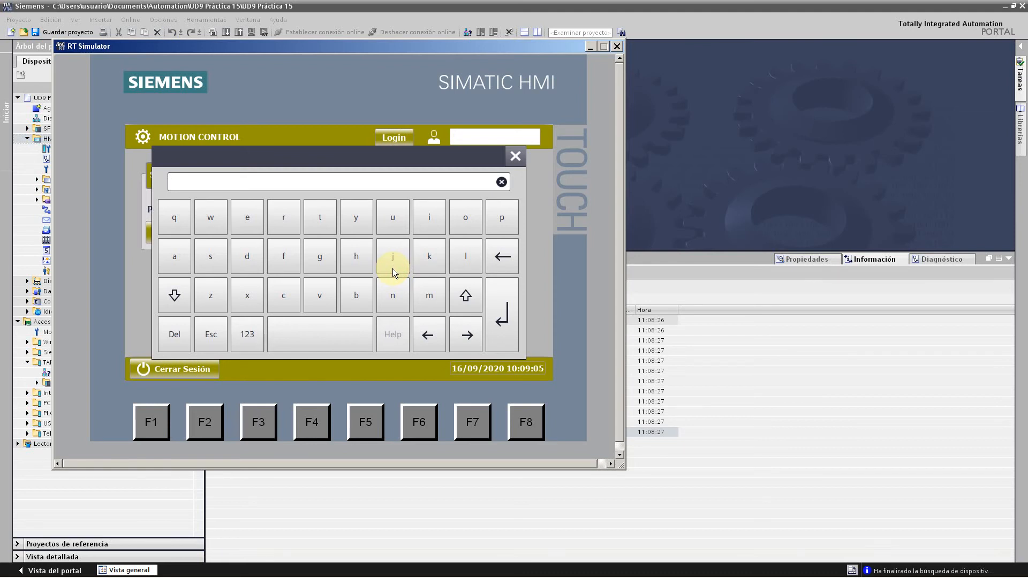
text(*****)
key(Return)
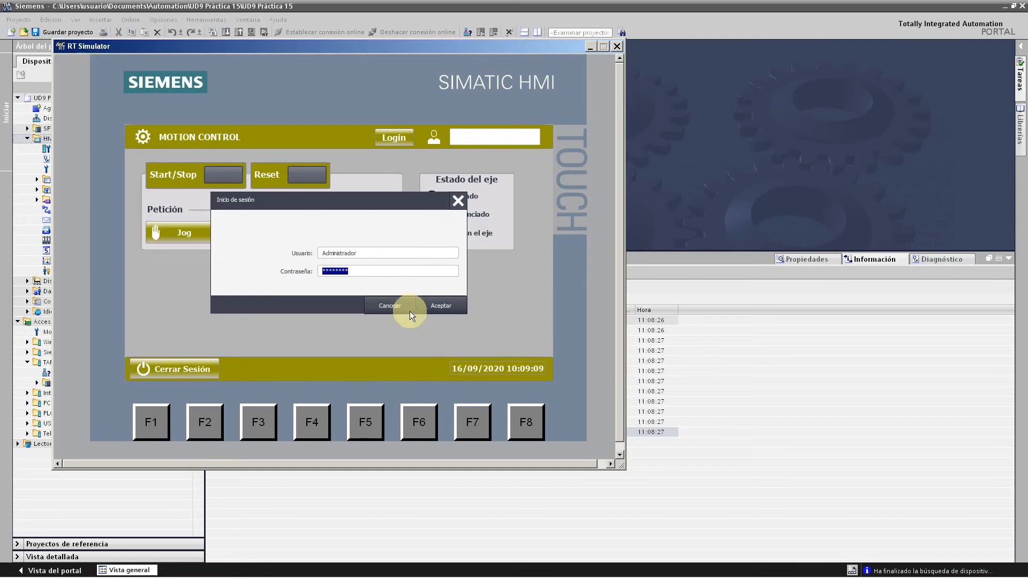
click(446, 309)
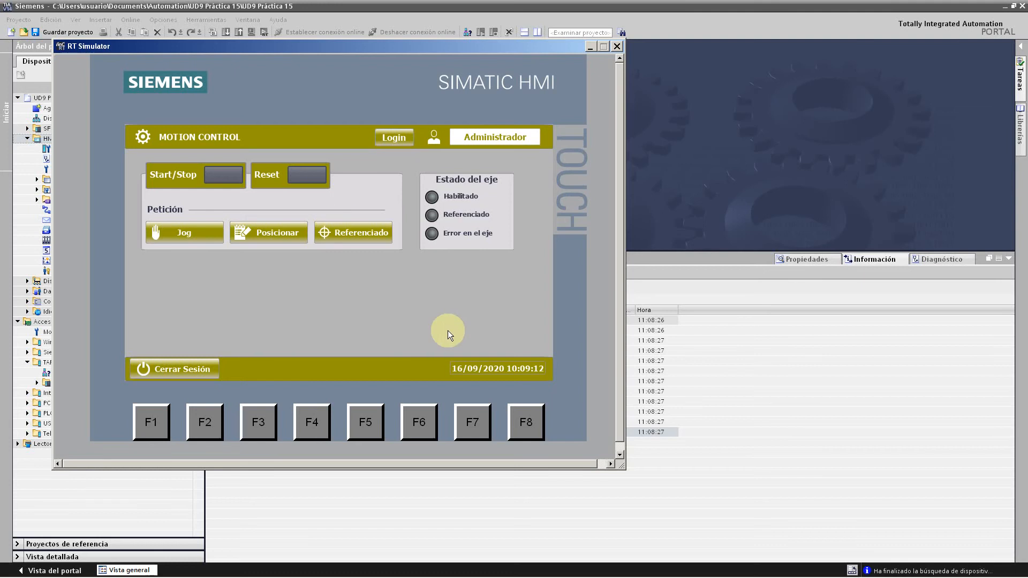
Switch to Firefox and load the DroidCam video feed at 192.168.2.109:4747 in a new tab.
mouse_move(483, 576)
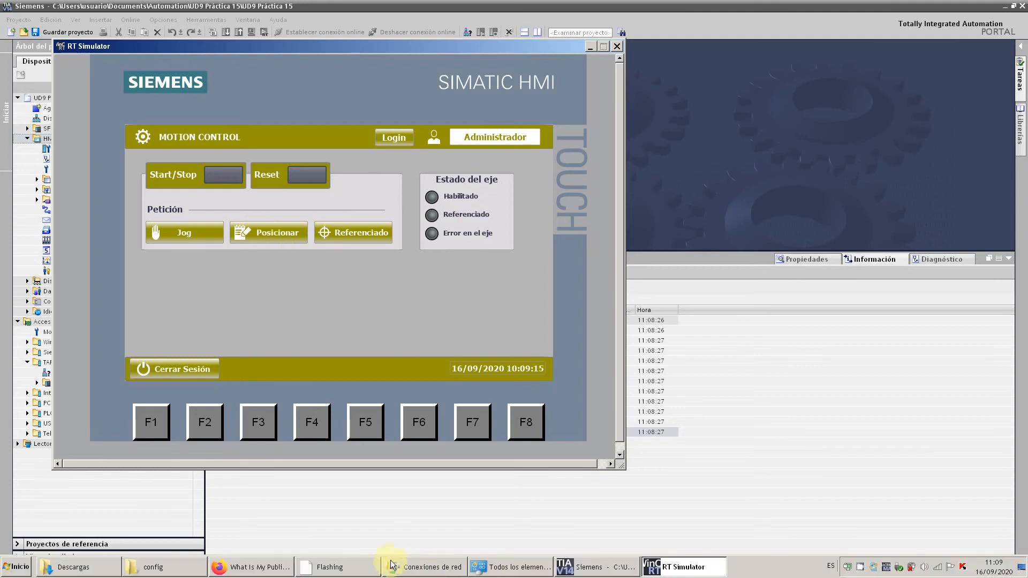
click(263, 571)
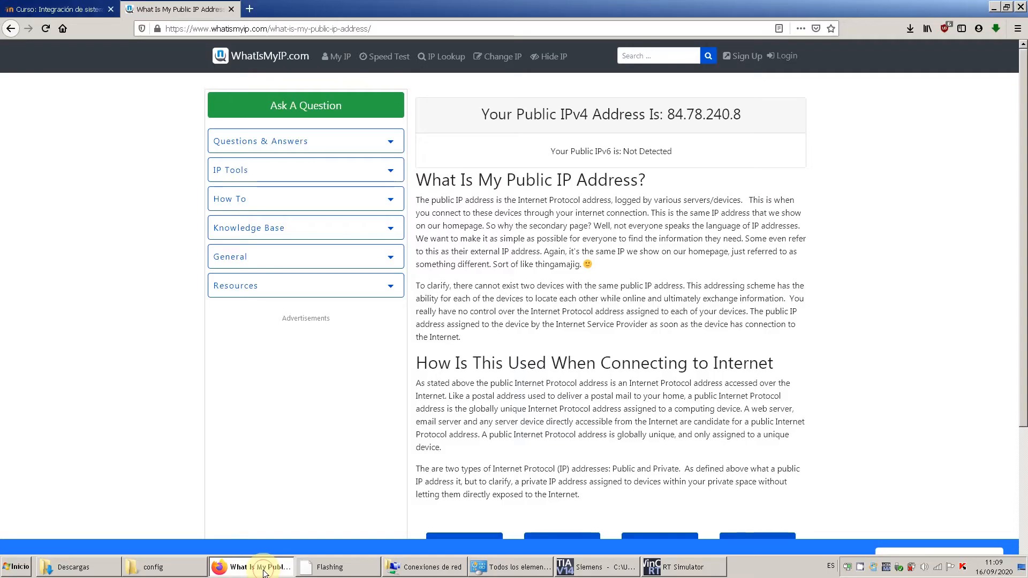
click(251, 10)
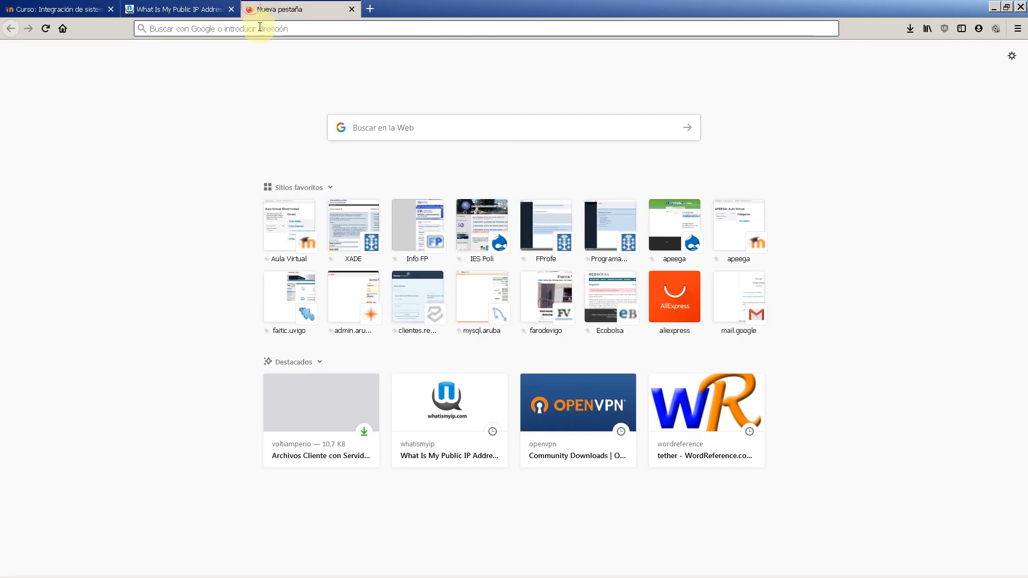
click(261, 27)
text(19)
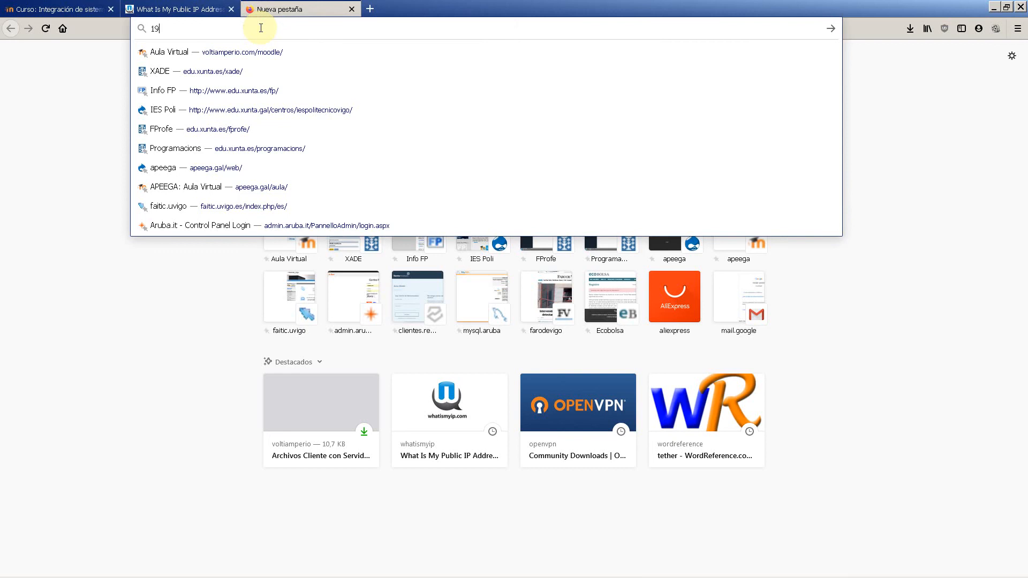
text(2.168.2.)
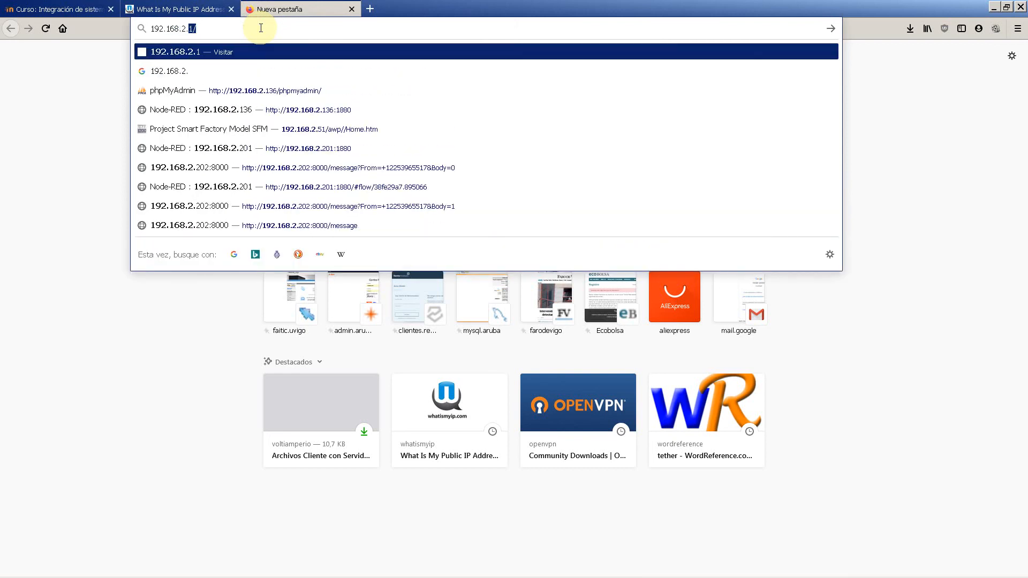
text(11)
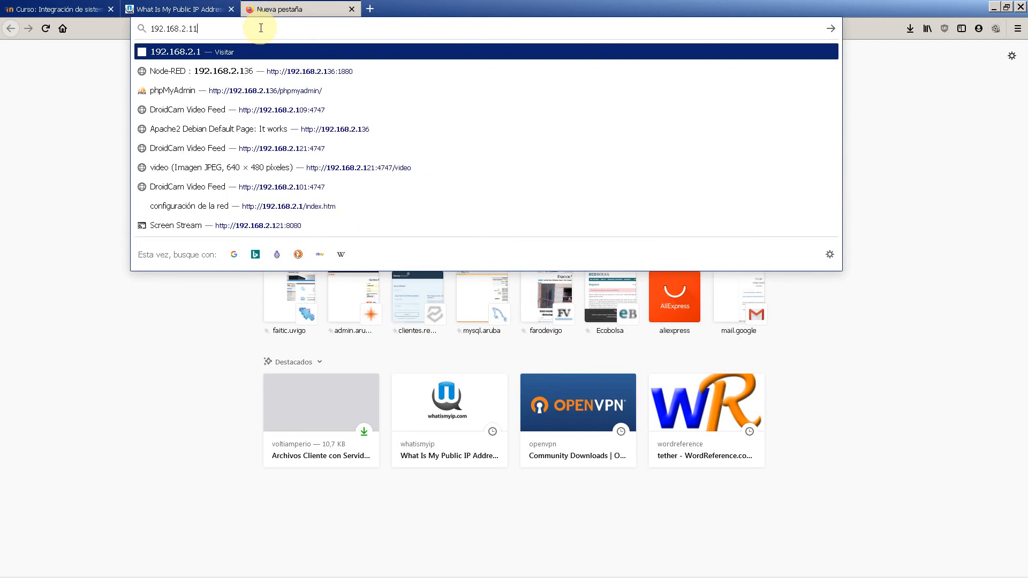
text(2)
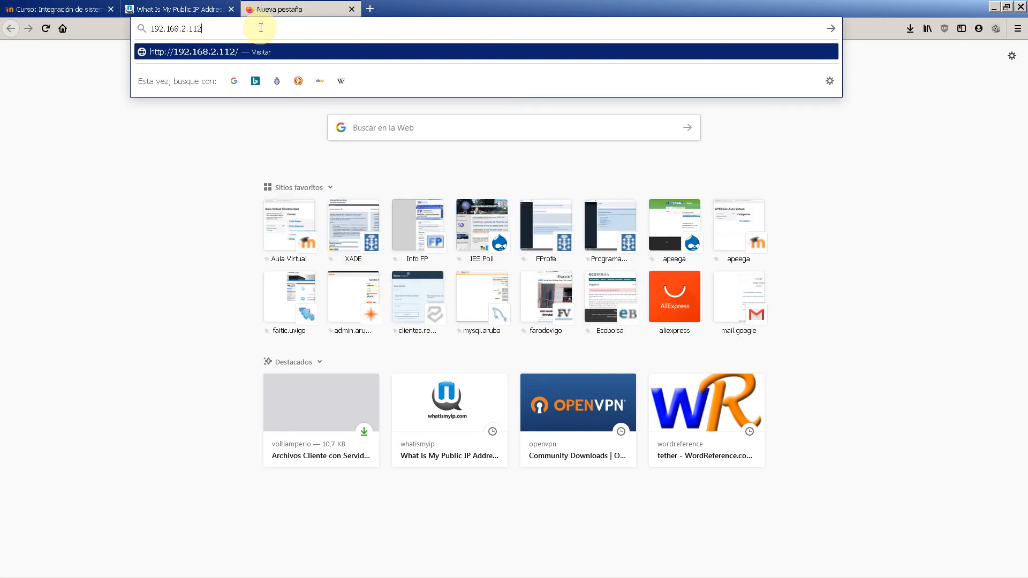
key(BackSpace)
key(BackSpace)
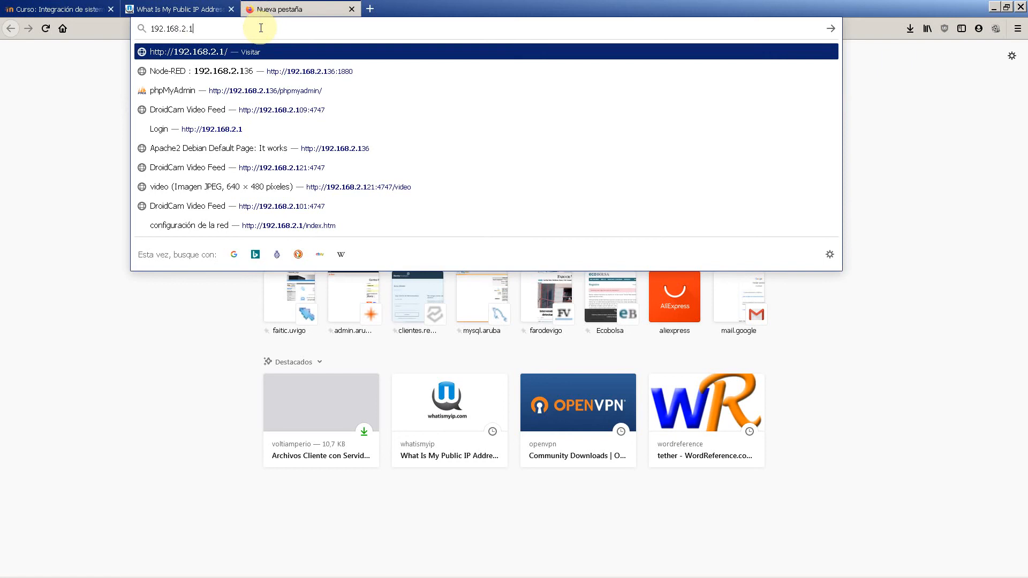
key(Down)
key(Down)
key(Down)
key(Return)
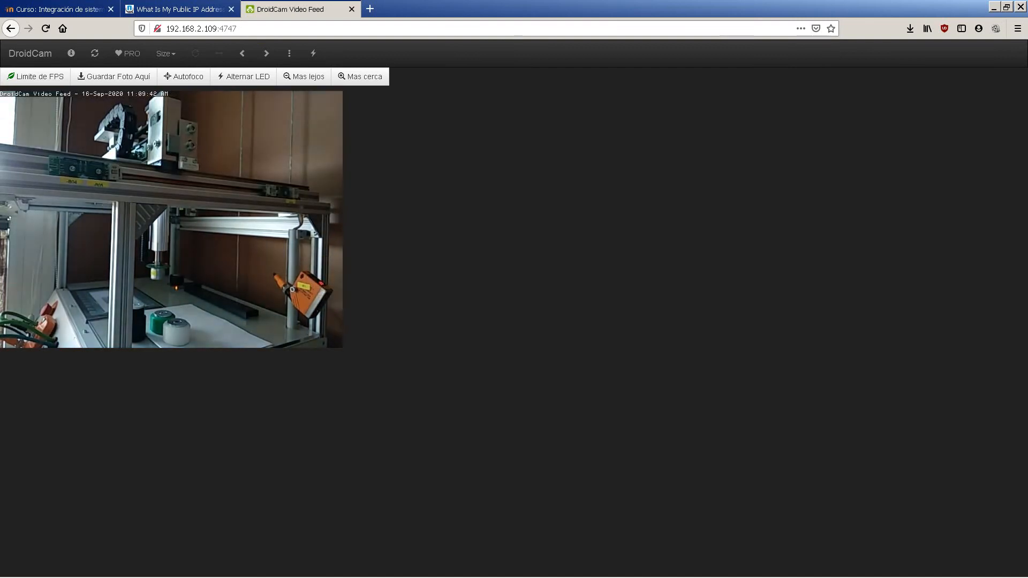
Shrink the browser window and arrange the DroidCam feed and the RT Simulator side by side.
click(1004, 7)
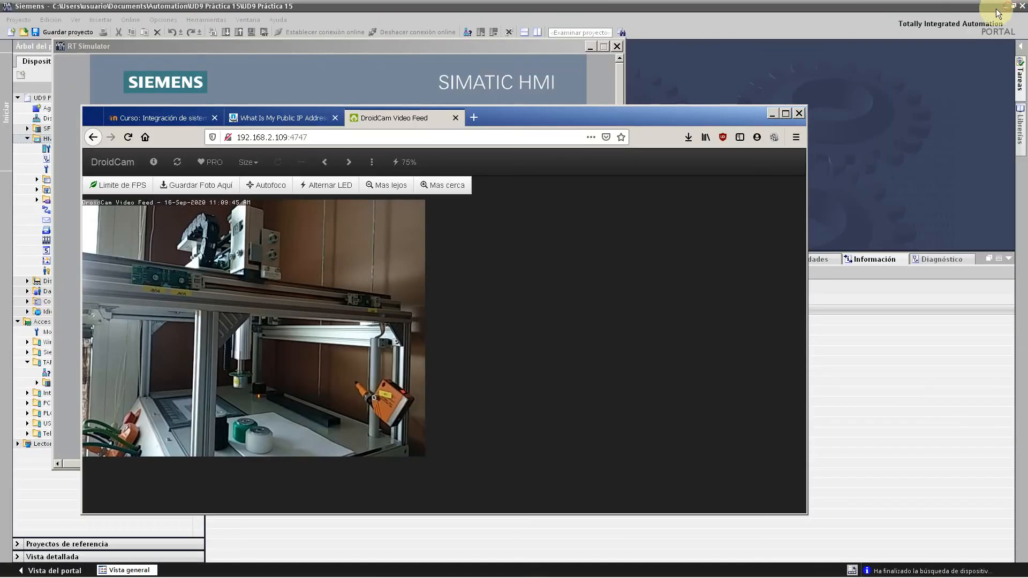
drag(808, 375, 528, 345)
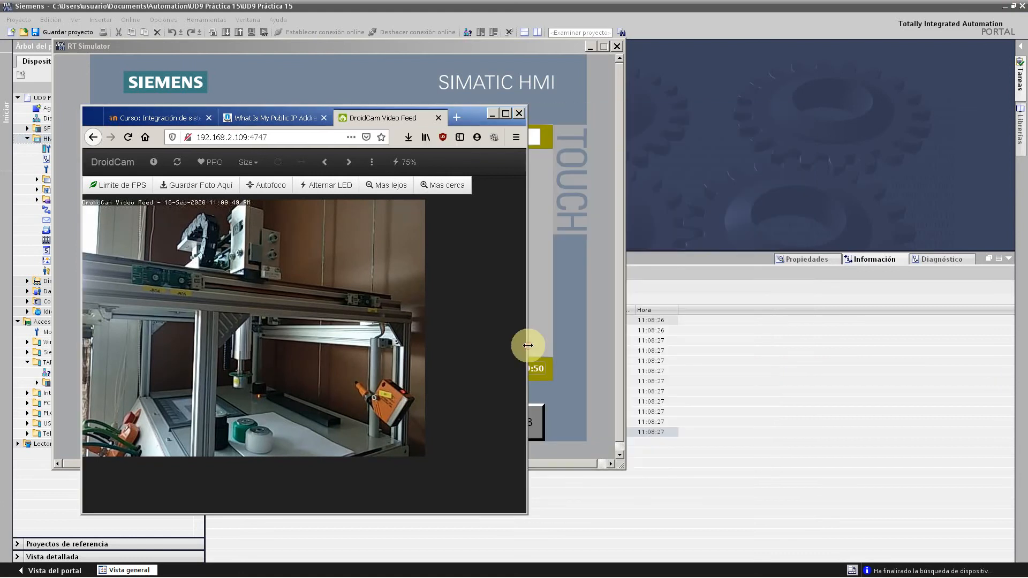
drag(472, 114, 963, 24)
drag(492, 49, 449, 16)
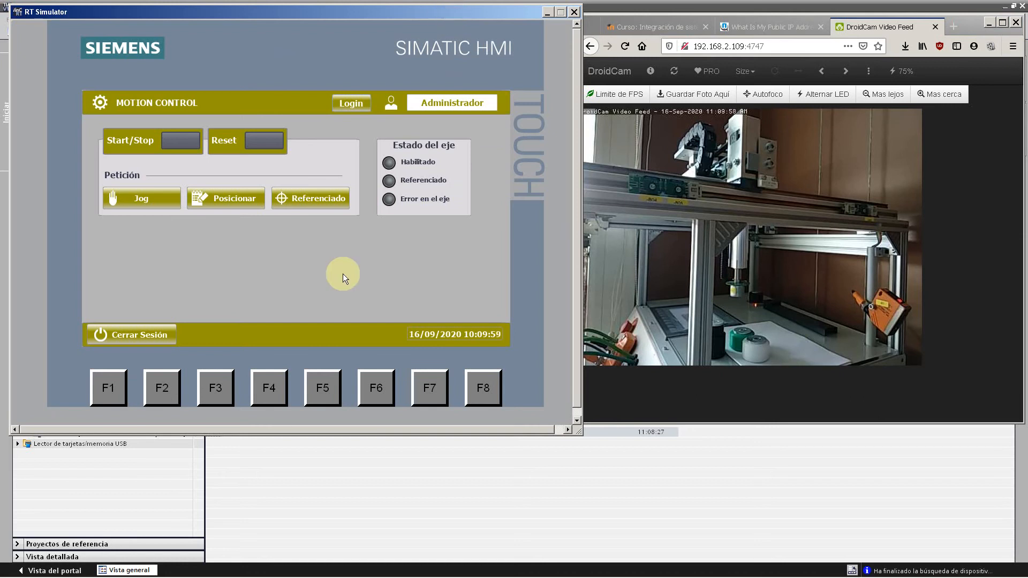
Enable the axis on the simulated HMI and jog it forward and back with the Jog controls.
click(173, 143)
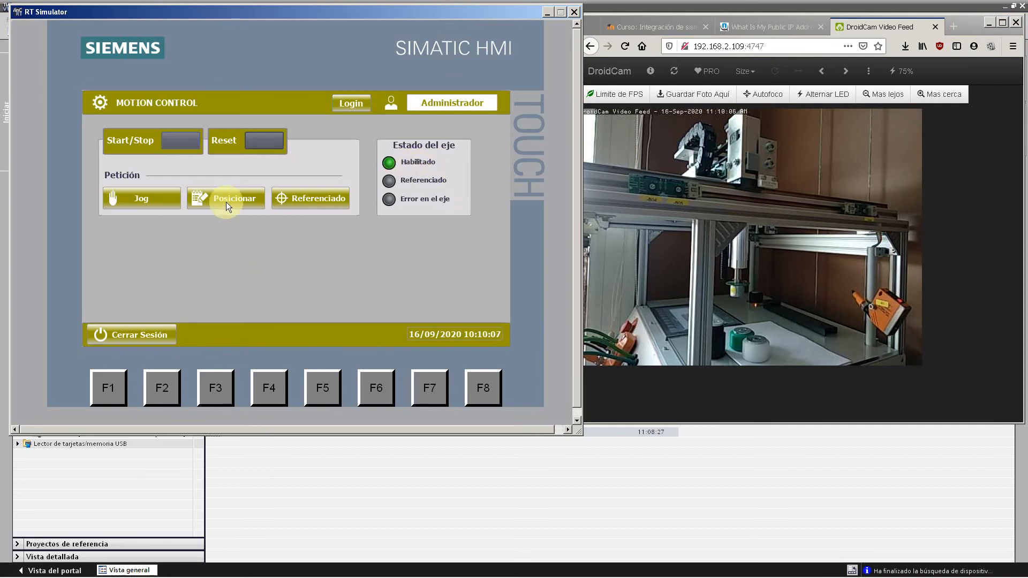
click(134, 195)
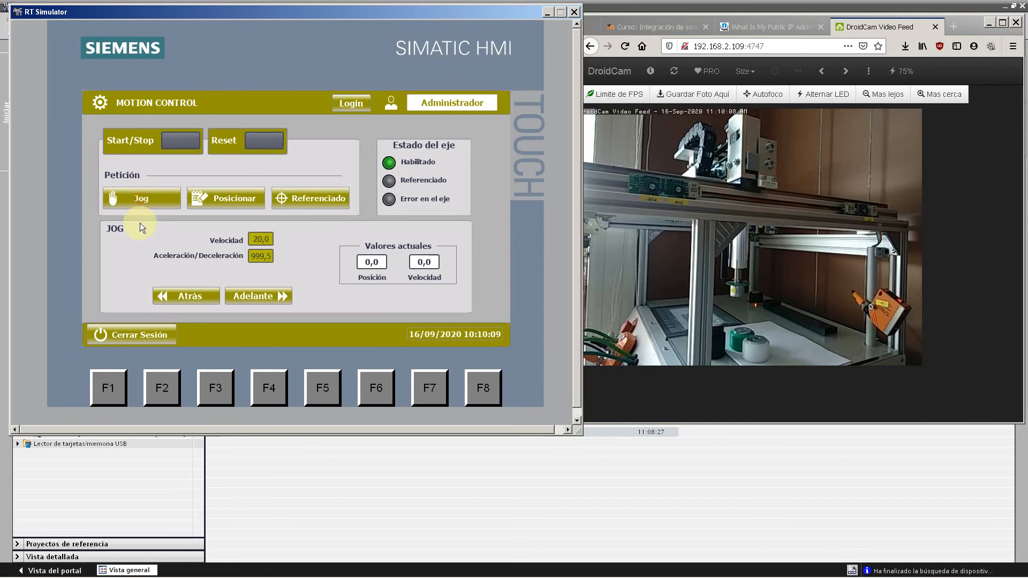
click(262, 296)
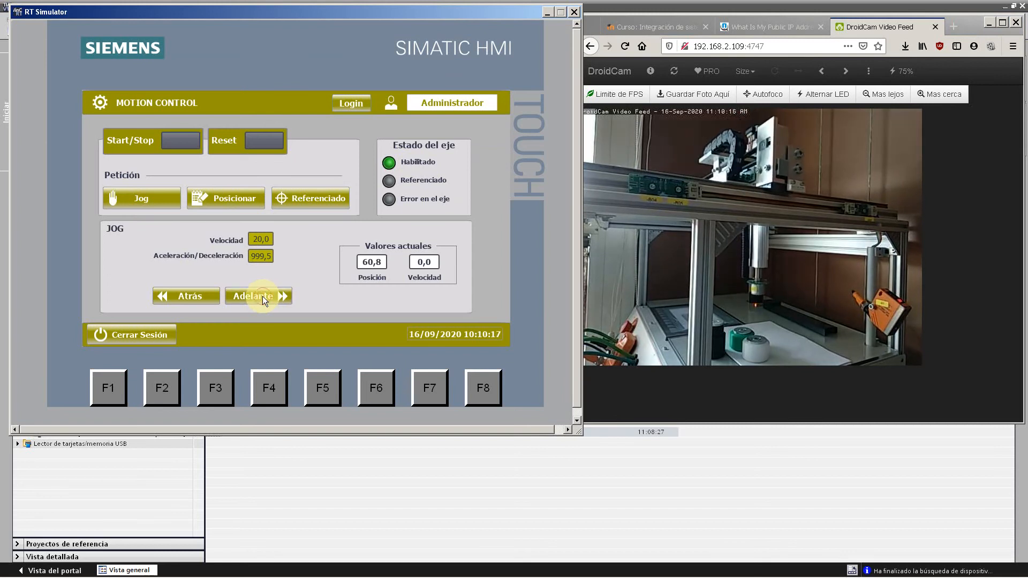
click(188, 294)
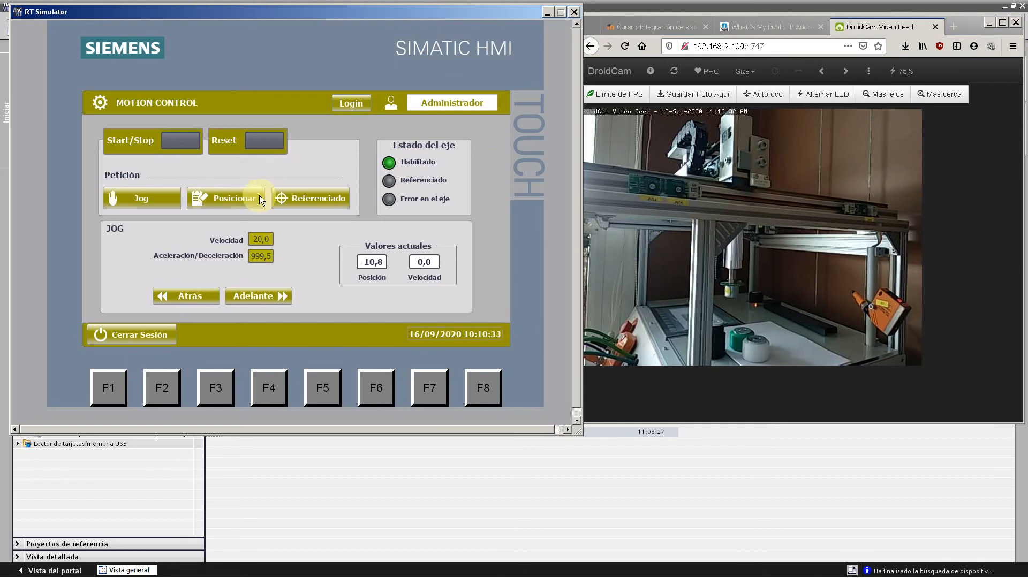
Show the Referenciado controls and start homing of the axis.
click(302, 198)
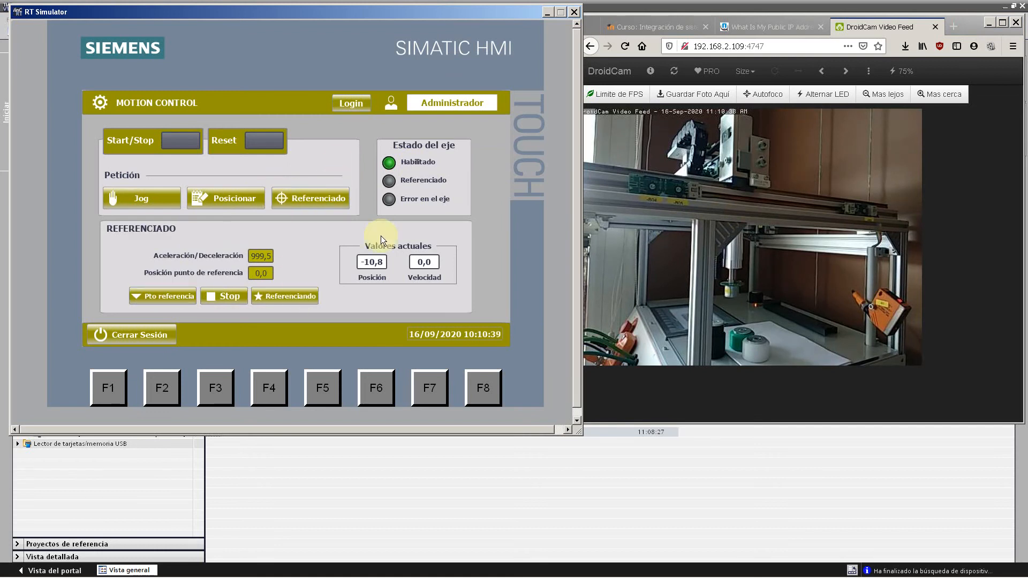
click(287, 298)
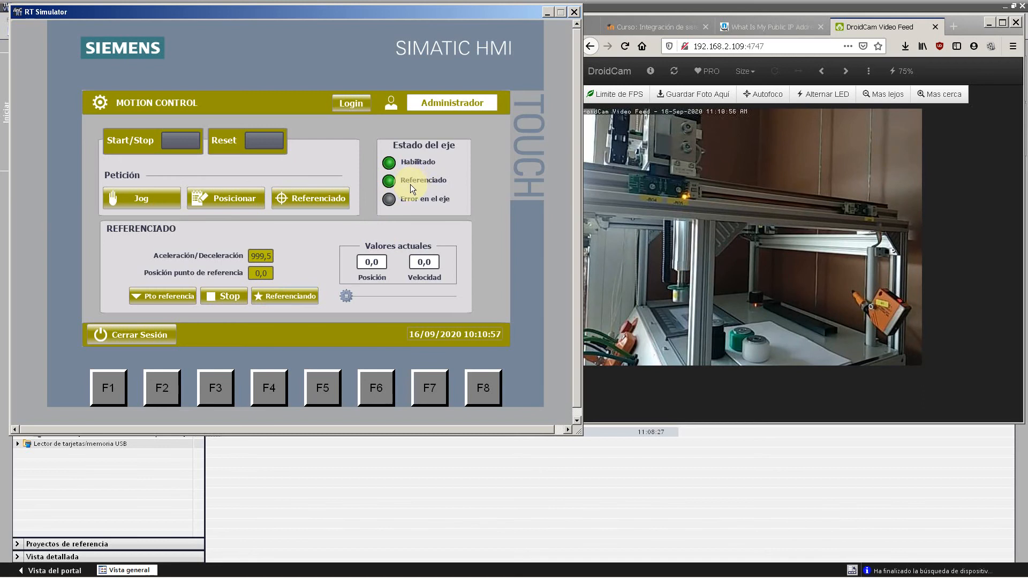
In the Posicionar controls, set the destination/travel value to 100 and run an absolute move followed by a relative move.
click(224, 198)
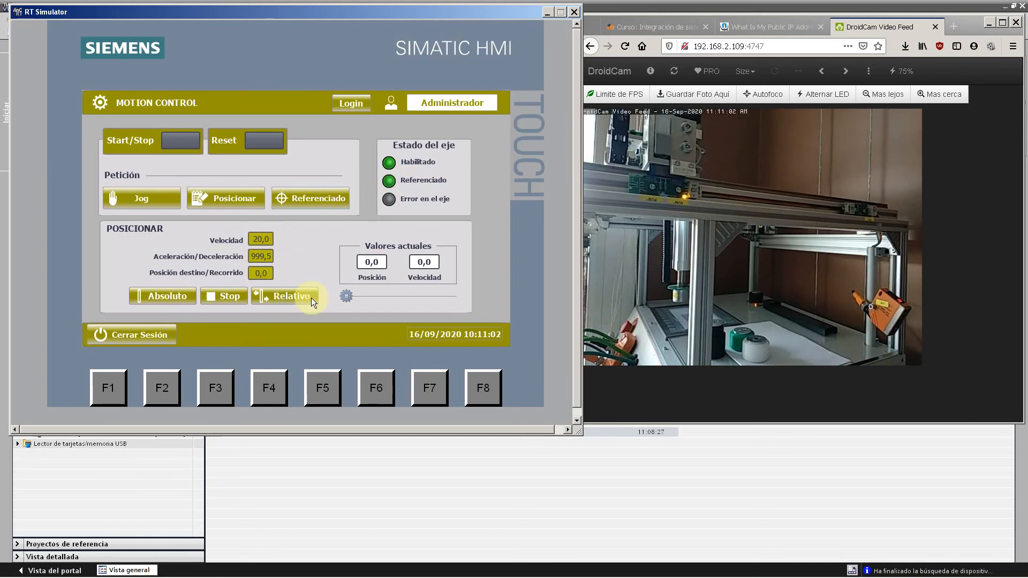
click(255, 272)
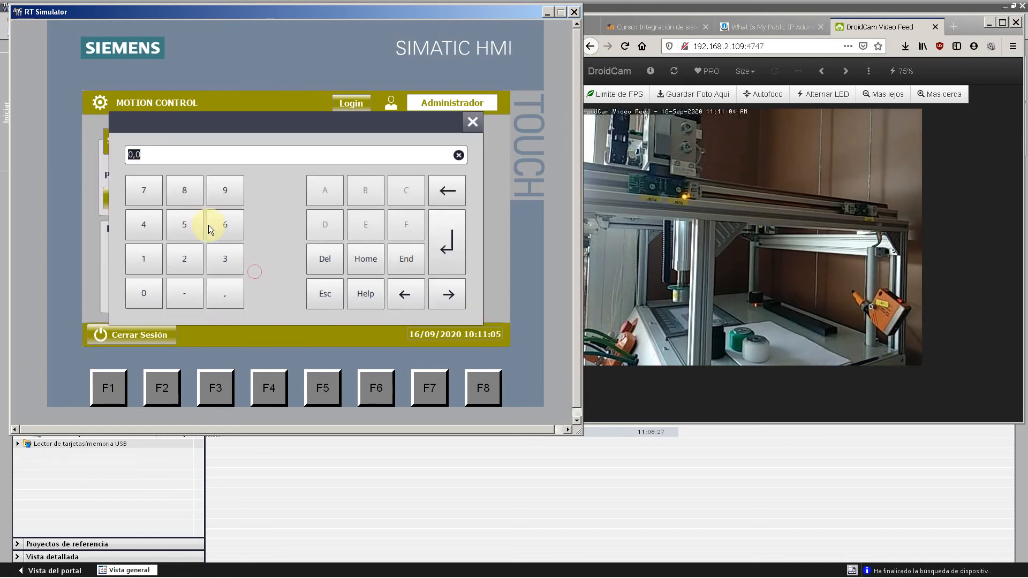
text(100)
key(Return)
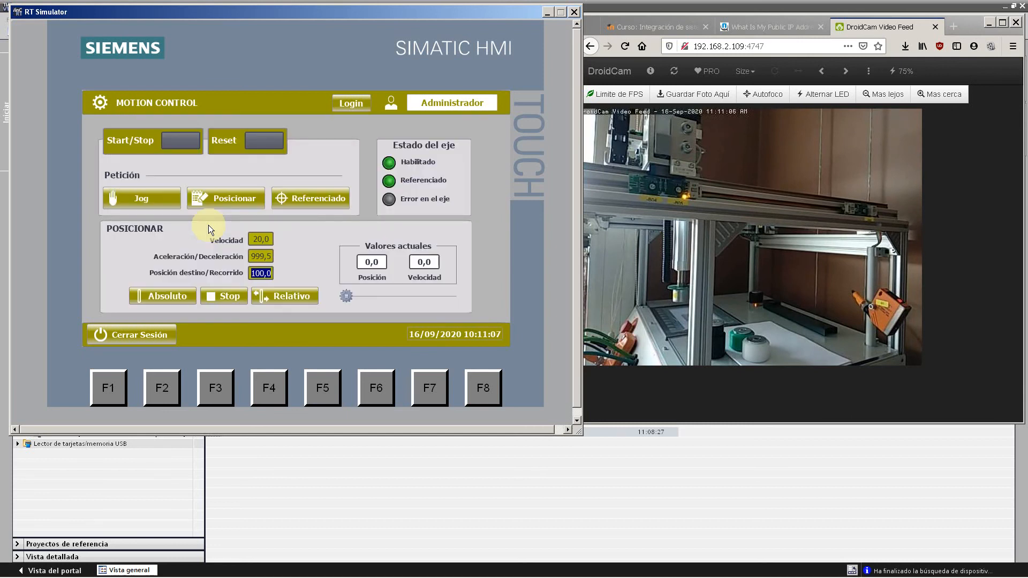
click(163, 297)
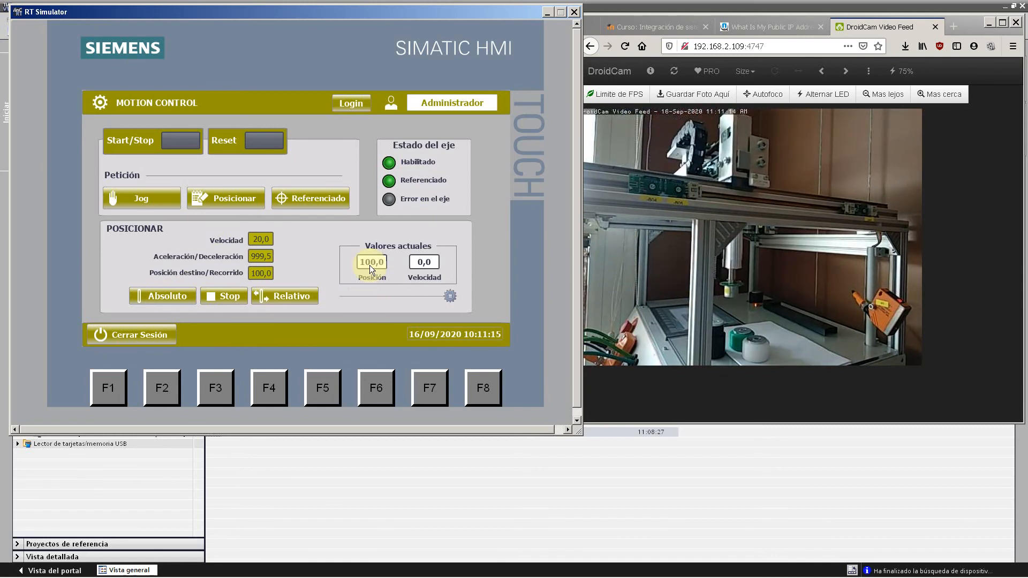
click(270, 294)
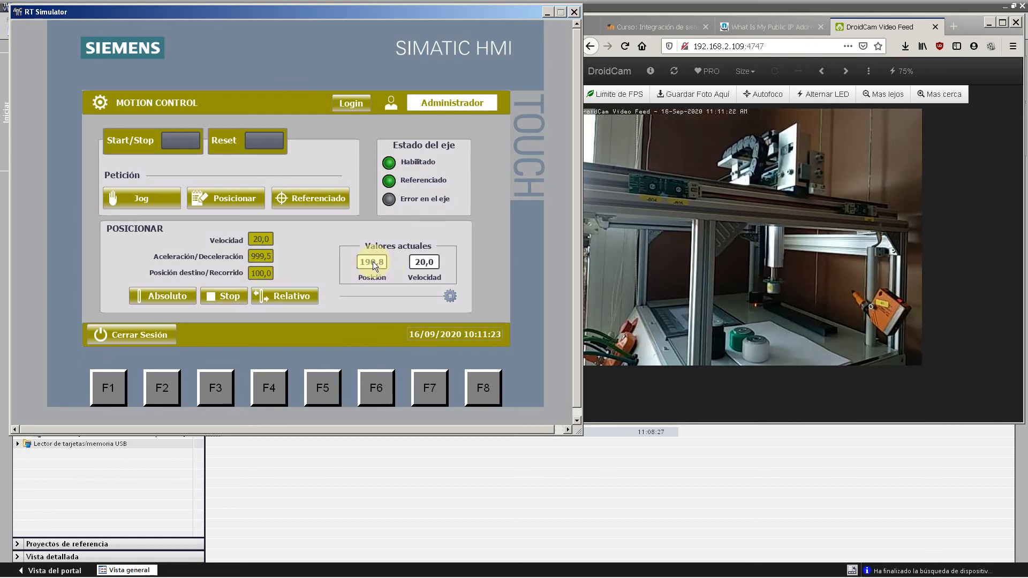
click(261, 273)
text(50)
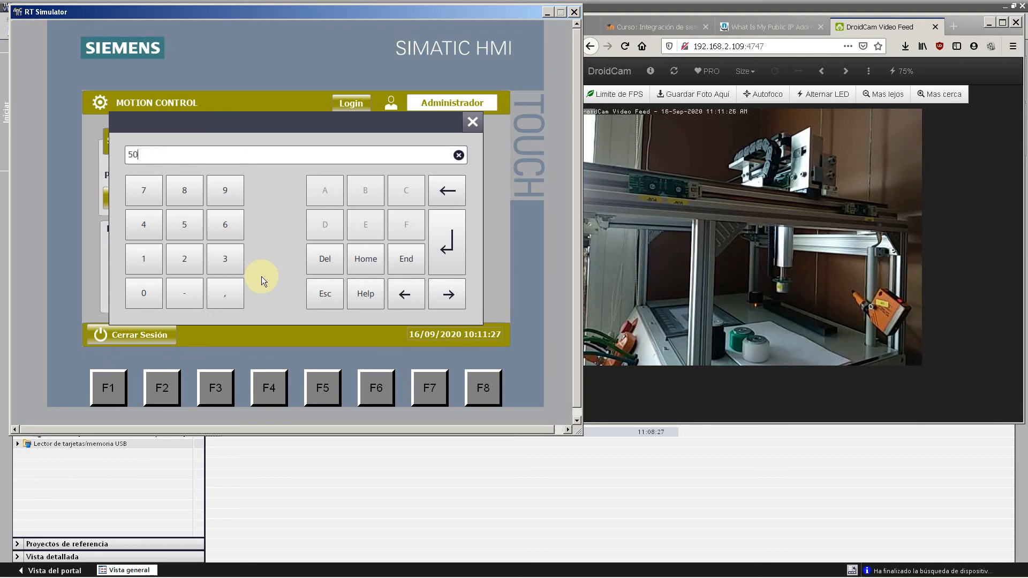
key(Return)
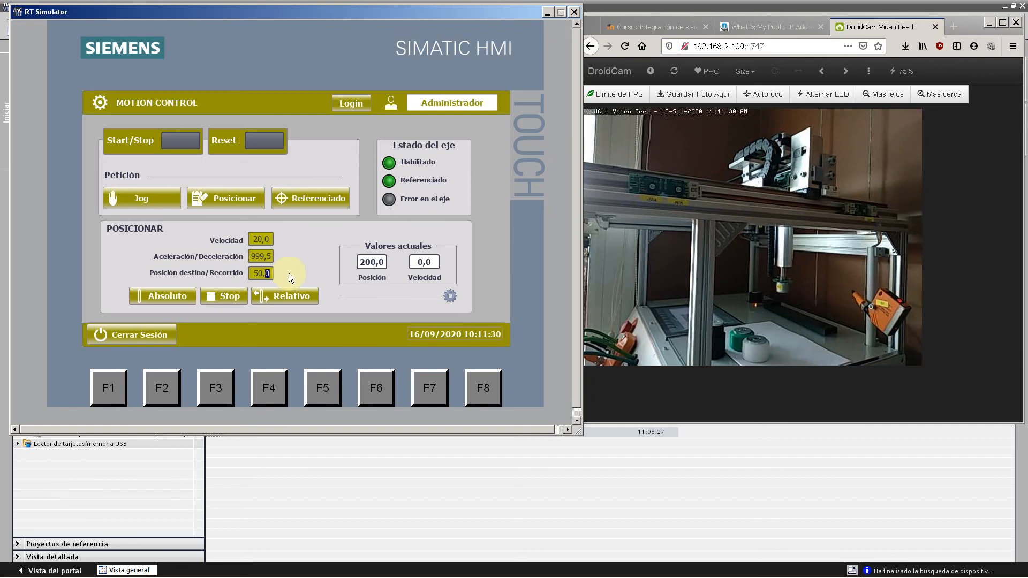
Set the destination/travel value to -50 and run a relative move of the axis.
click(262, 274)
text(-50,05)
key(BackSpace)
key(Return)
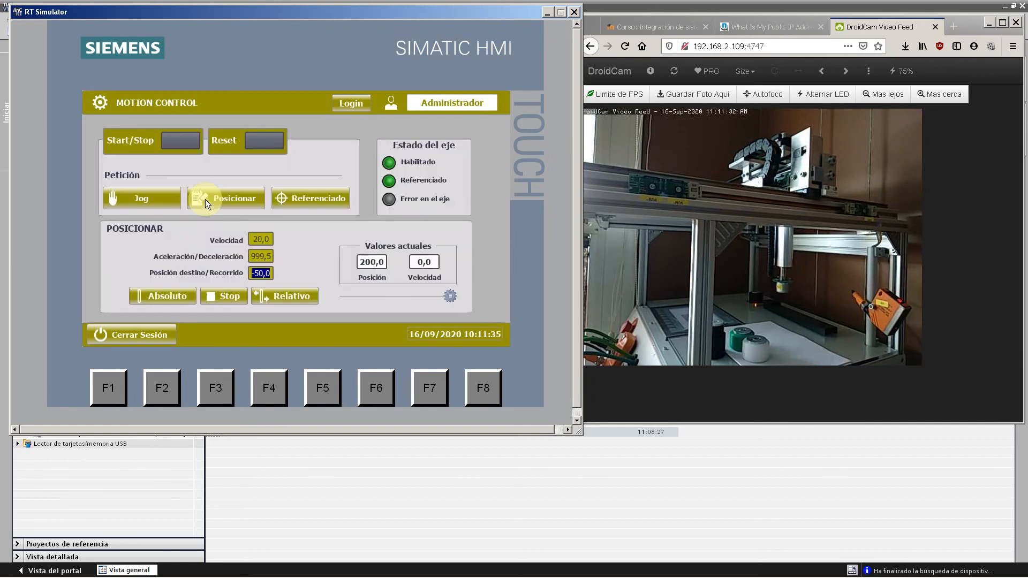
click(287, 297)
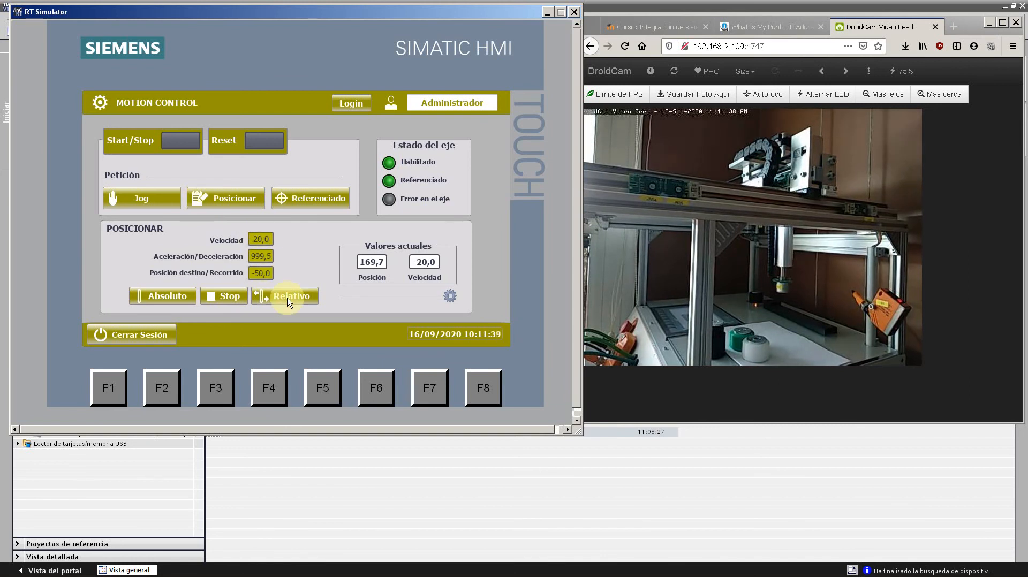
Set the axis velocity in the Posicionar controls to 100.
click(260, 238)
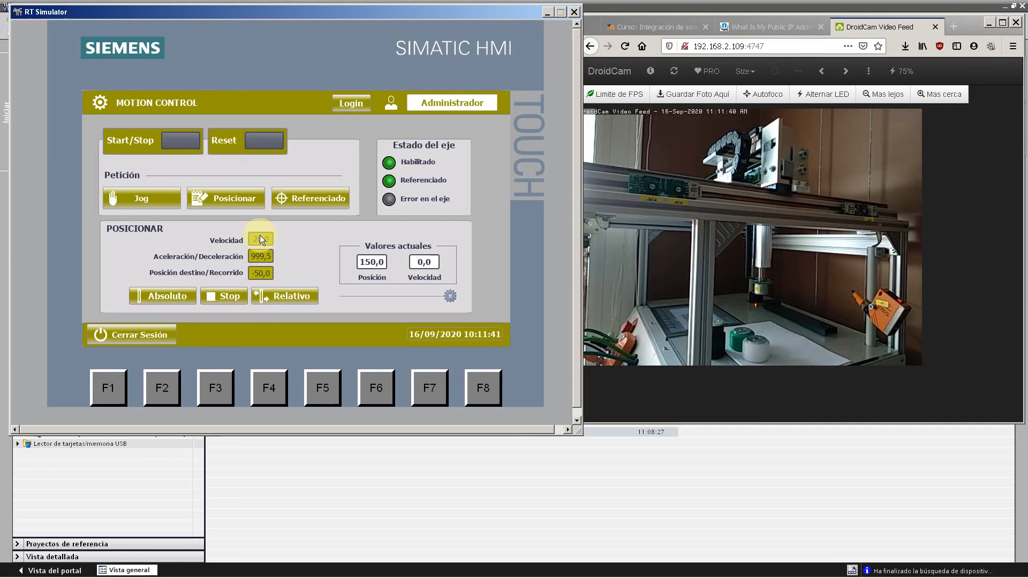
text(100)
key(Return)
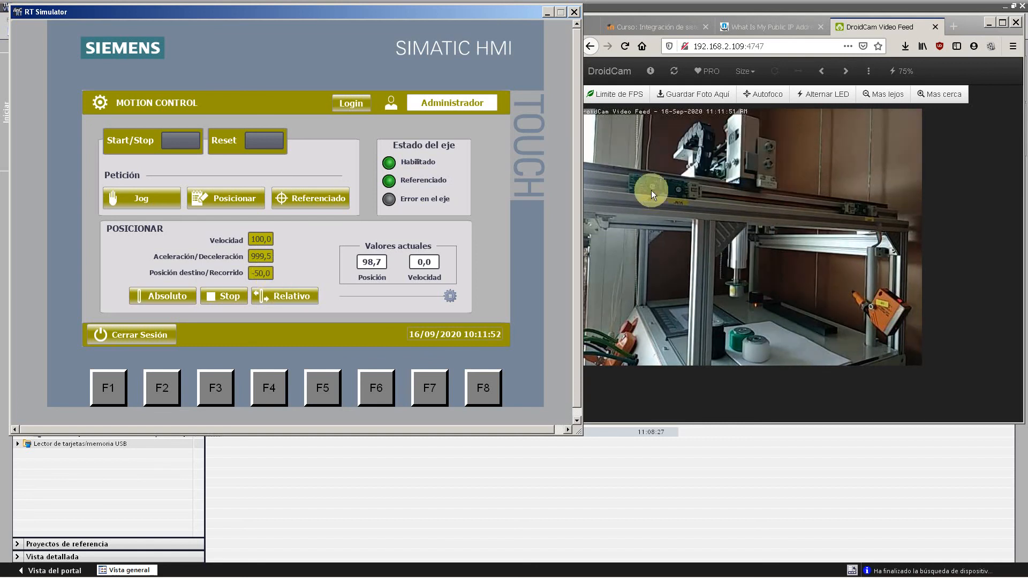
Run a relative move of the axis, then set the destination/travel value to 0 and run an absolute move.
click(304, 297)
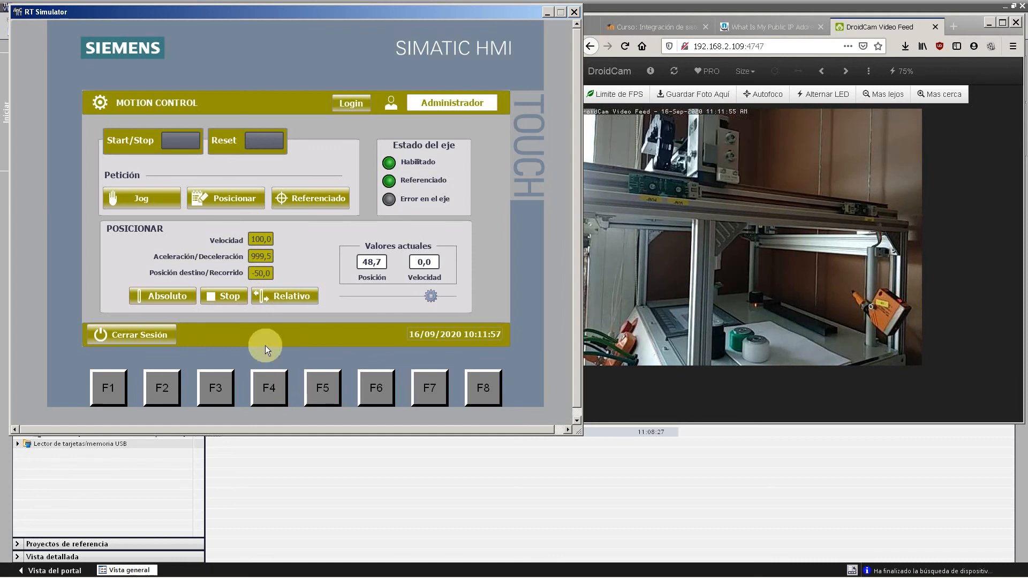
click(258, 274)
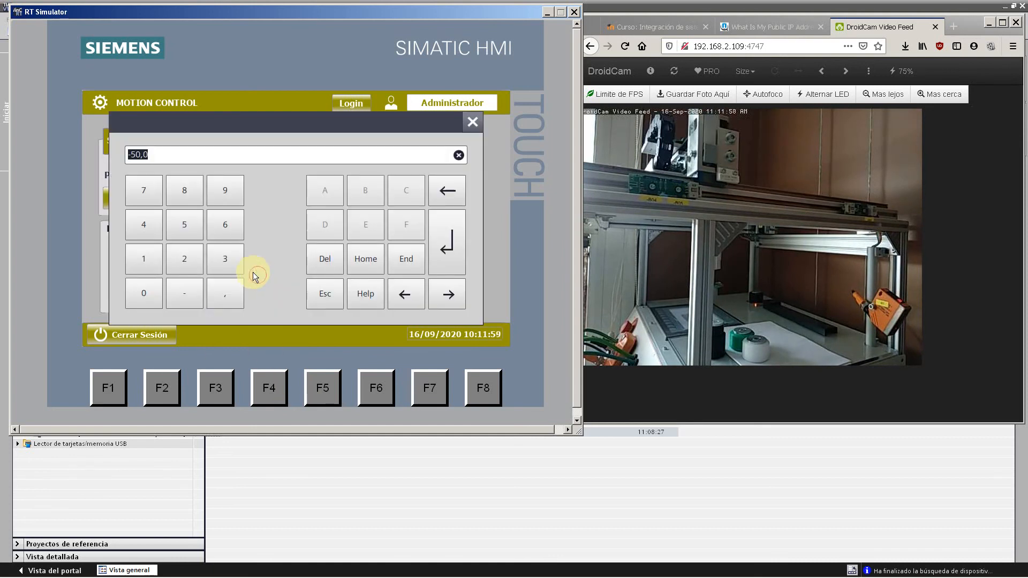
text(0)
key(Return)
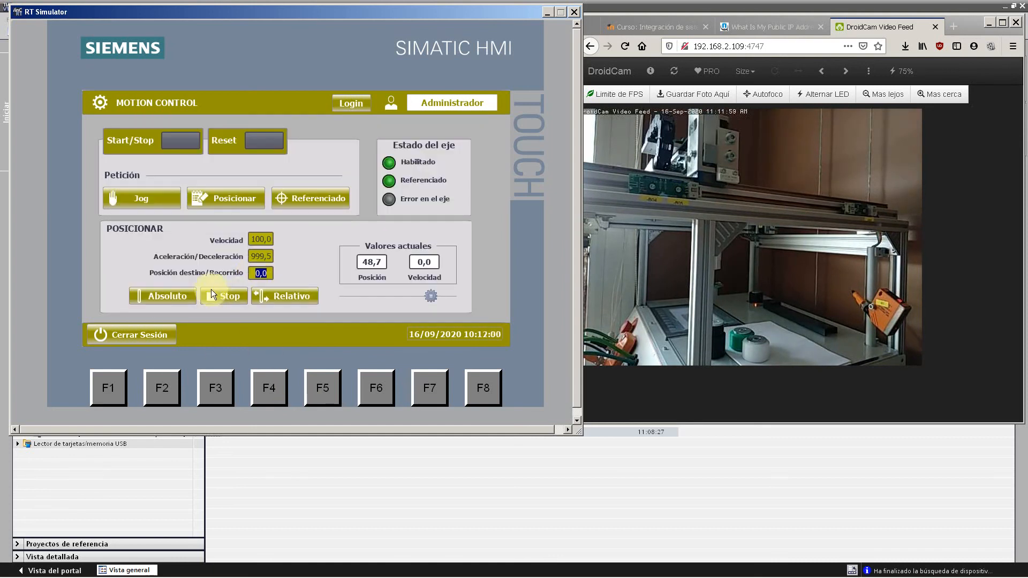
click(177, 295)
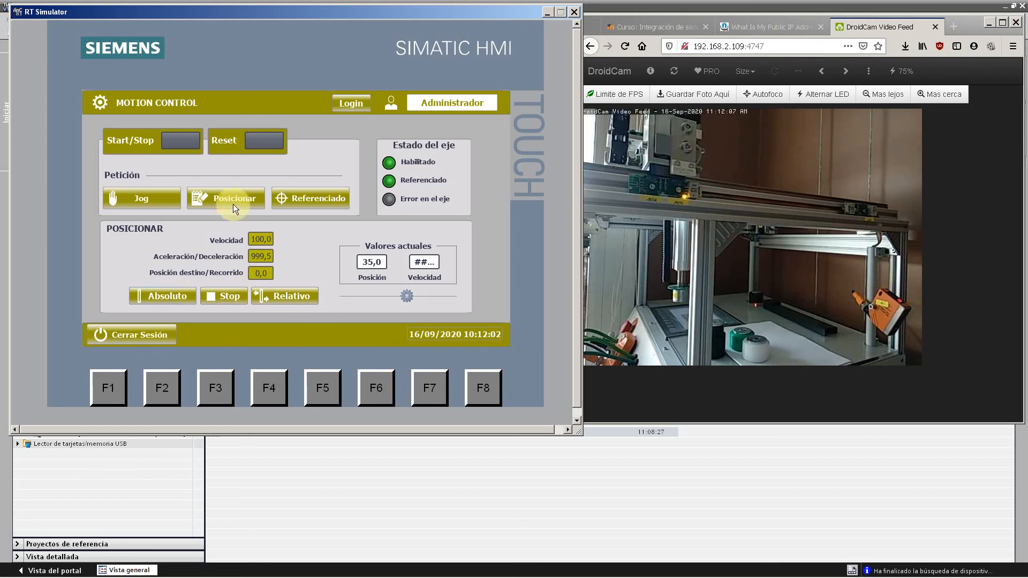
Show the Referenciado controls of the axis and close the simulated HMI.
click(307, 198)
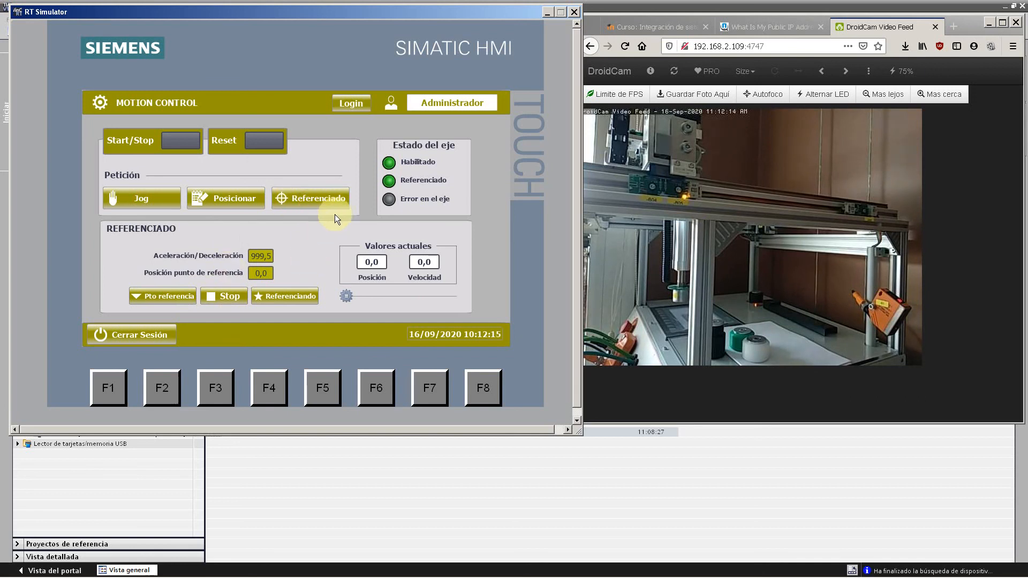
click(576, 13)
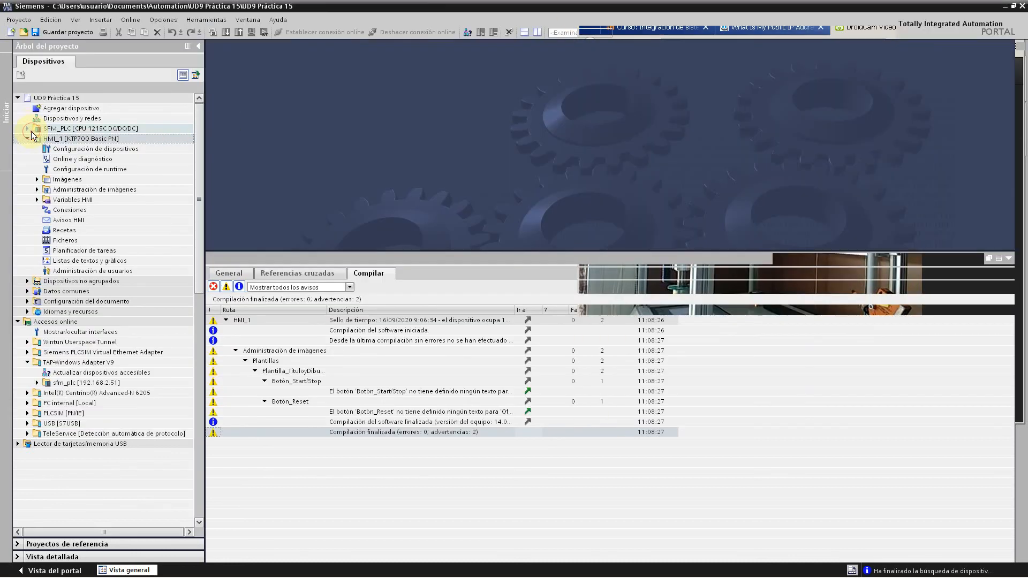
Open the Main [OB1] program block of SFM_PLC, check the DroidCam feed in Firefox and return to TIA Portal.
click(31, 130)
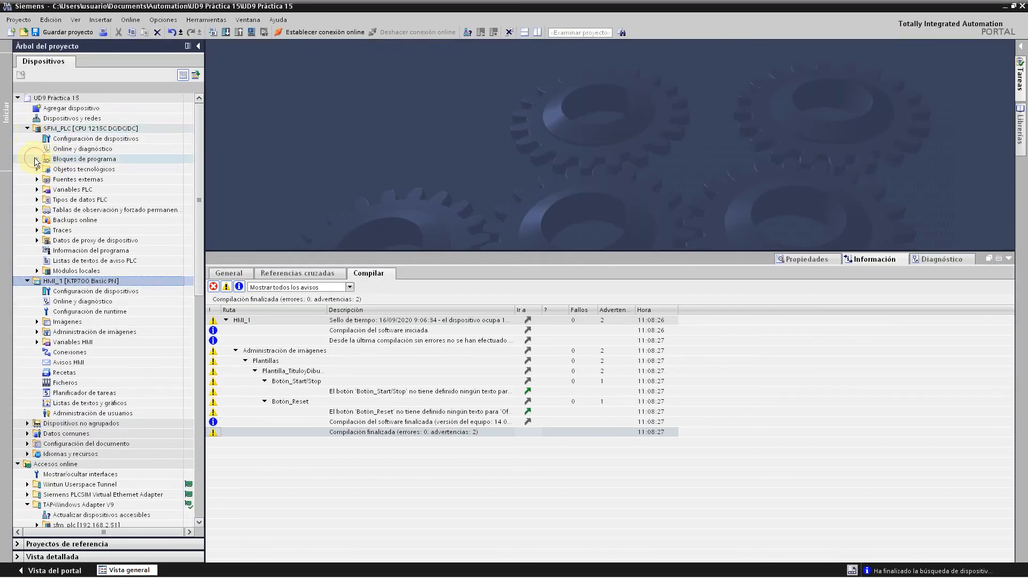
click(36, 159)
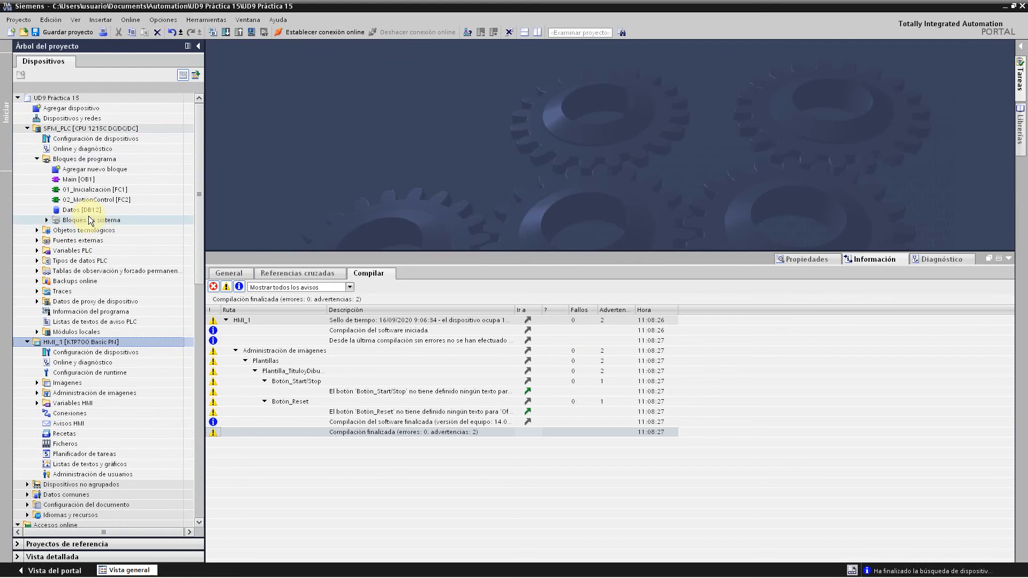
double_click(80, 181)
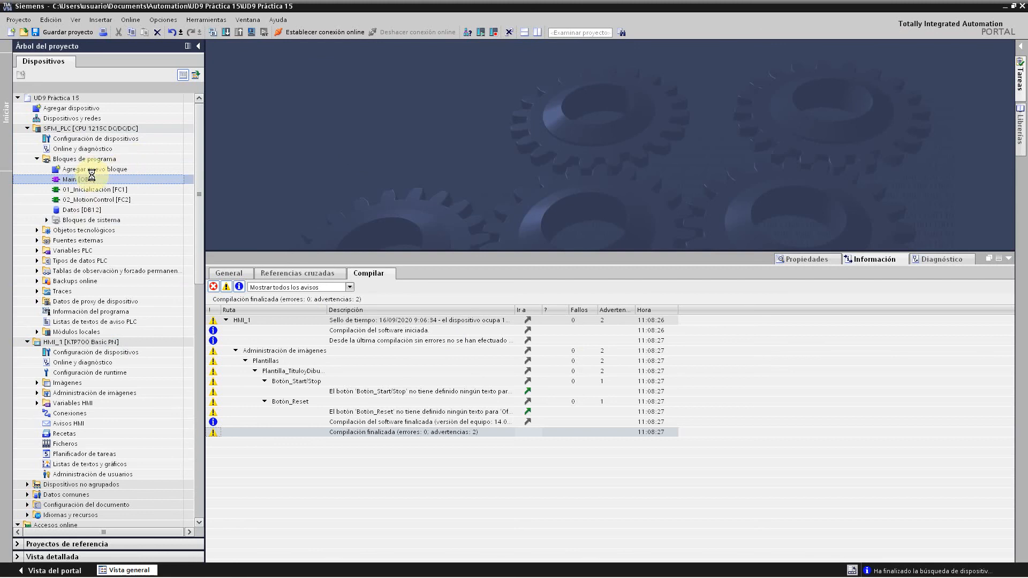
mouse_move(388, 573)
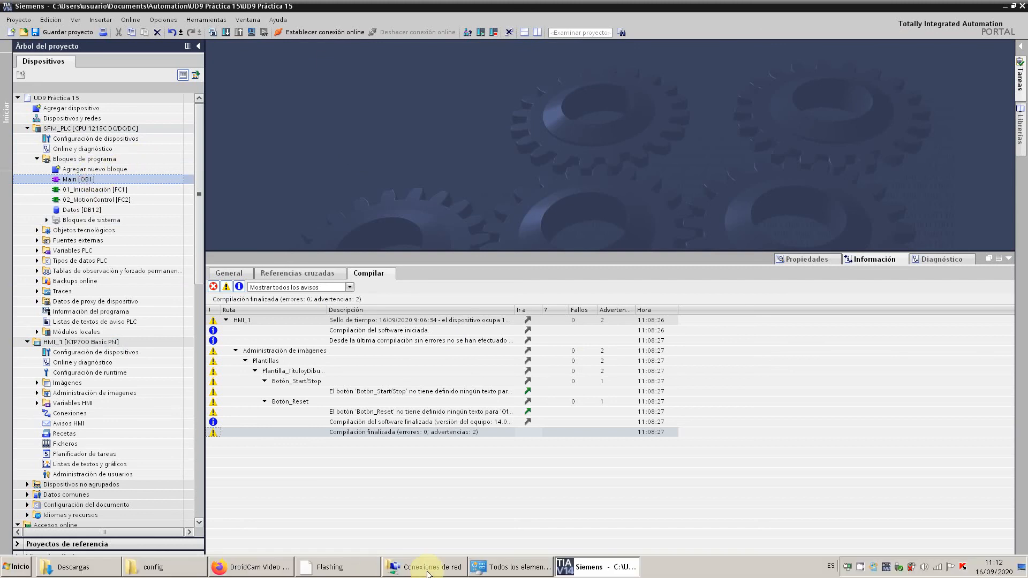
click(273, 568)
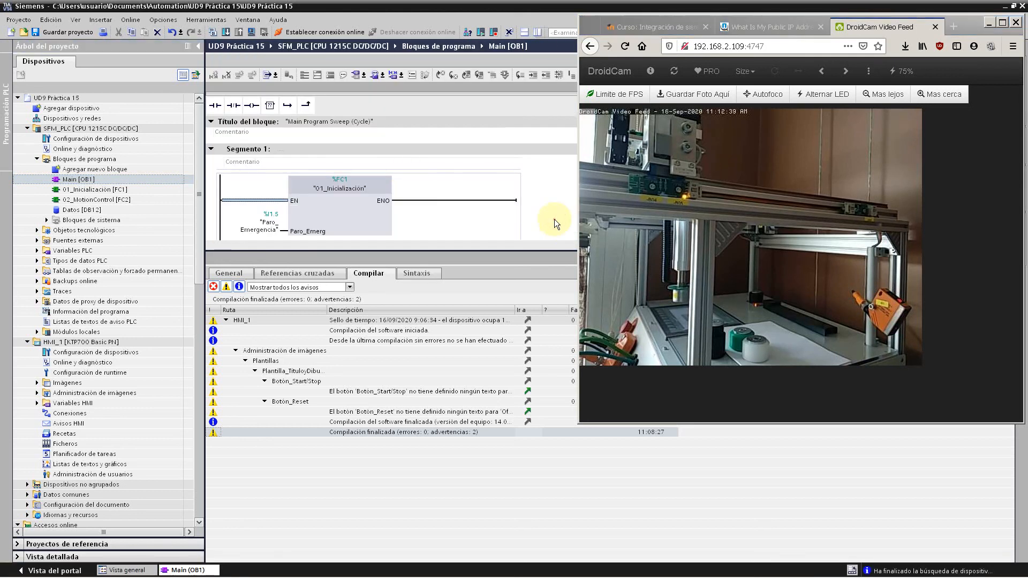
click(554, 219)
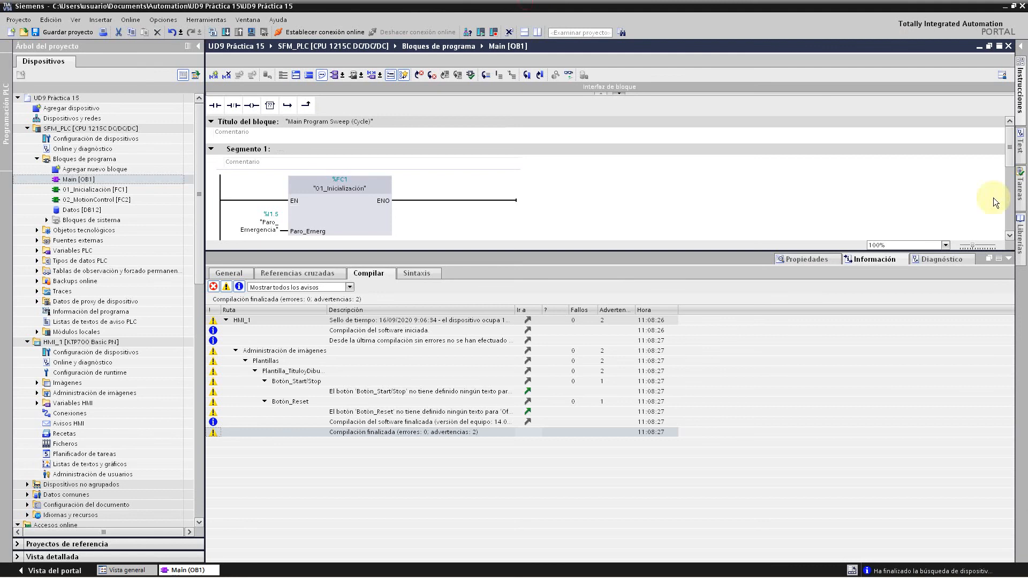
Collapse the compilation information area and open the 01_Inicialización [FC1] block from its call in Segment 1 of Main.
click(1008, 259)
click(363, 224)
double_click(338, 214)
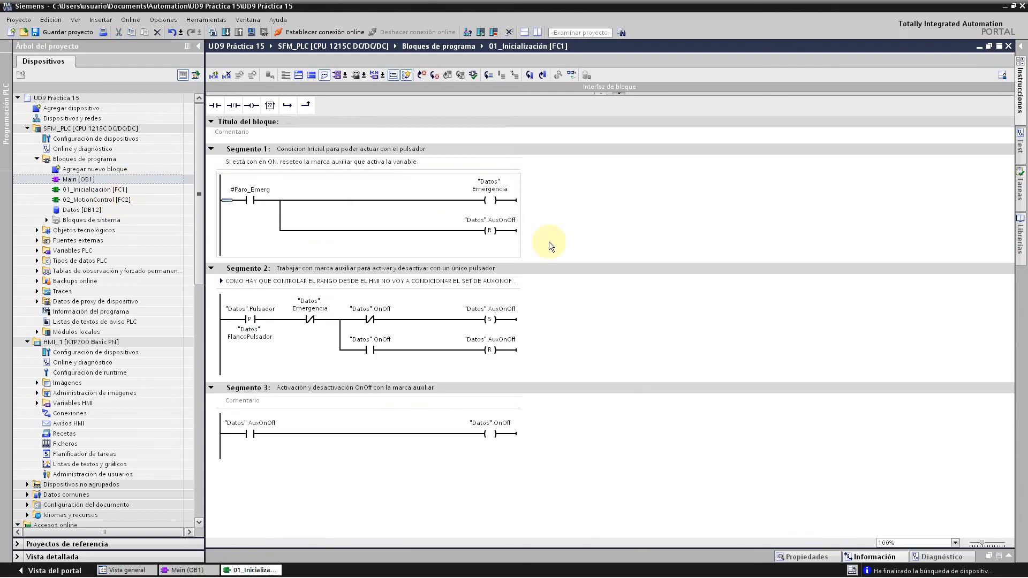
Go online with SFM_PLC and activate live monitoring of the 01_Inicialización [FC1] block.
click(570, 76)
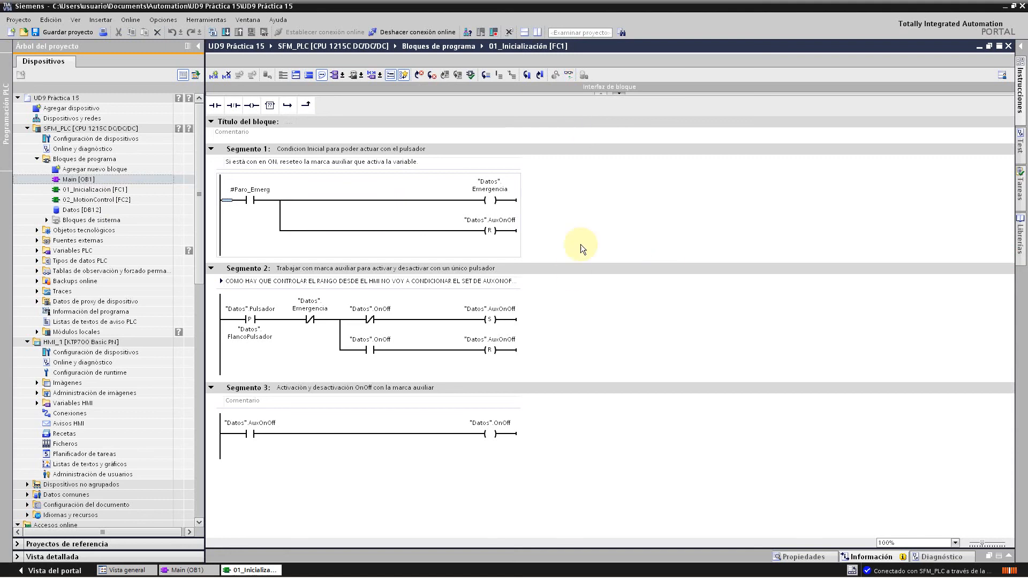
mouse_move(410, 574)
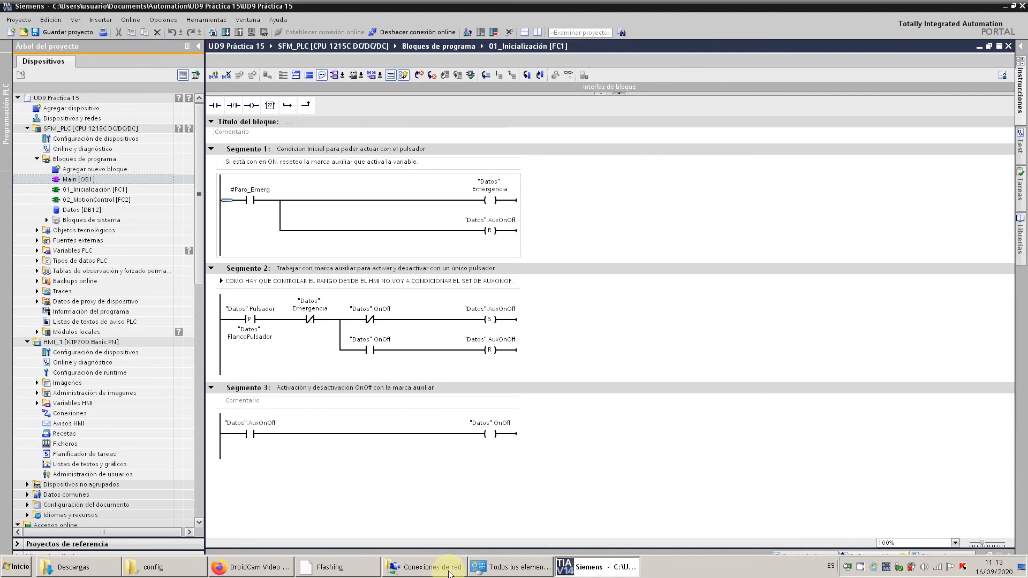
mouse_move(266, 573)
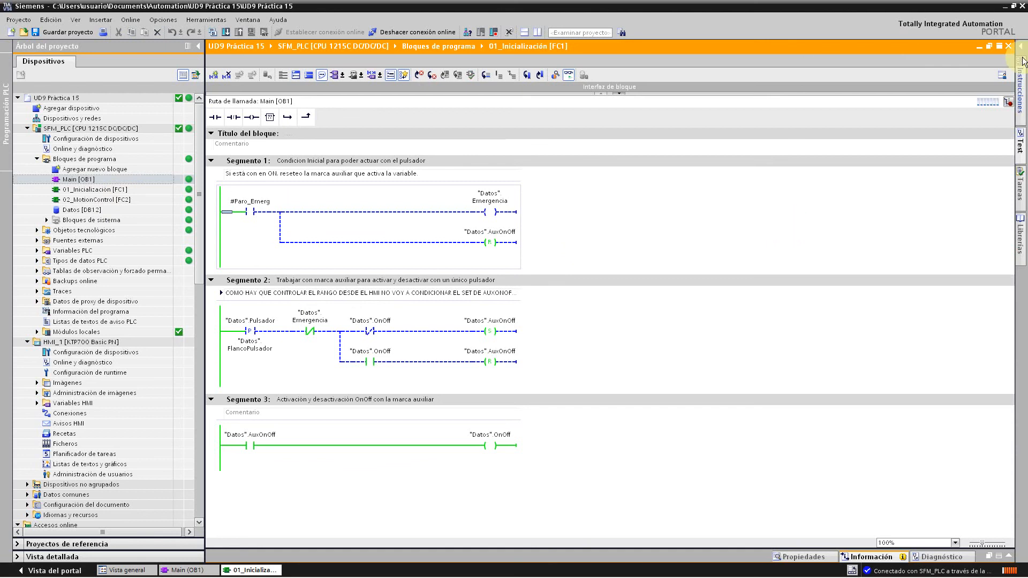
mouse_move(559, 576)
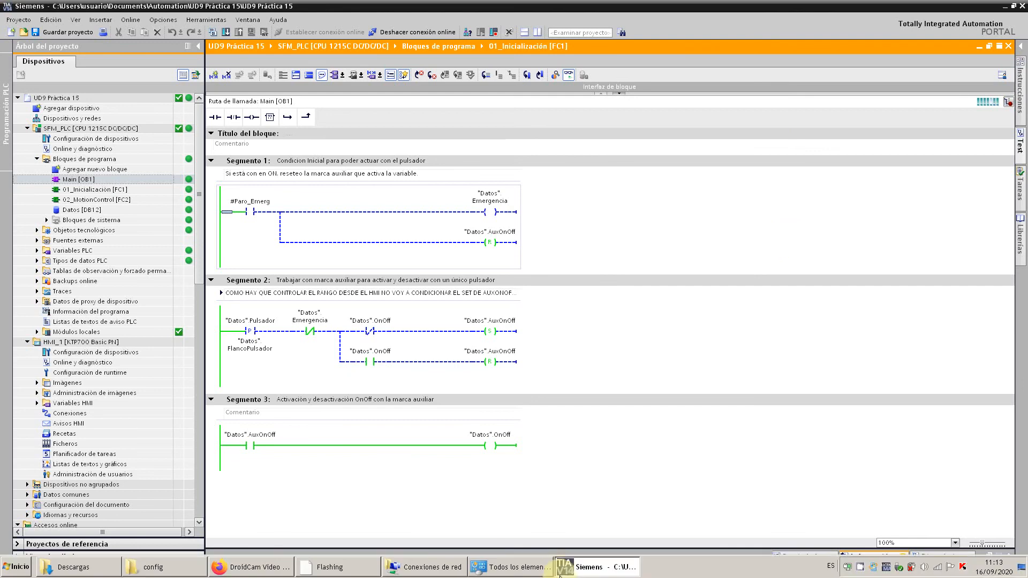